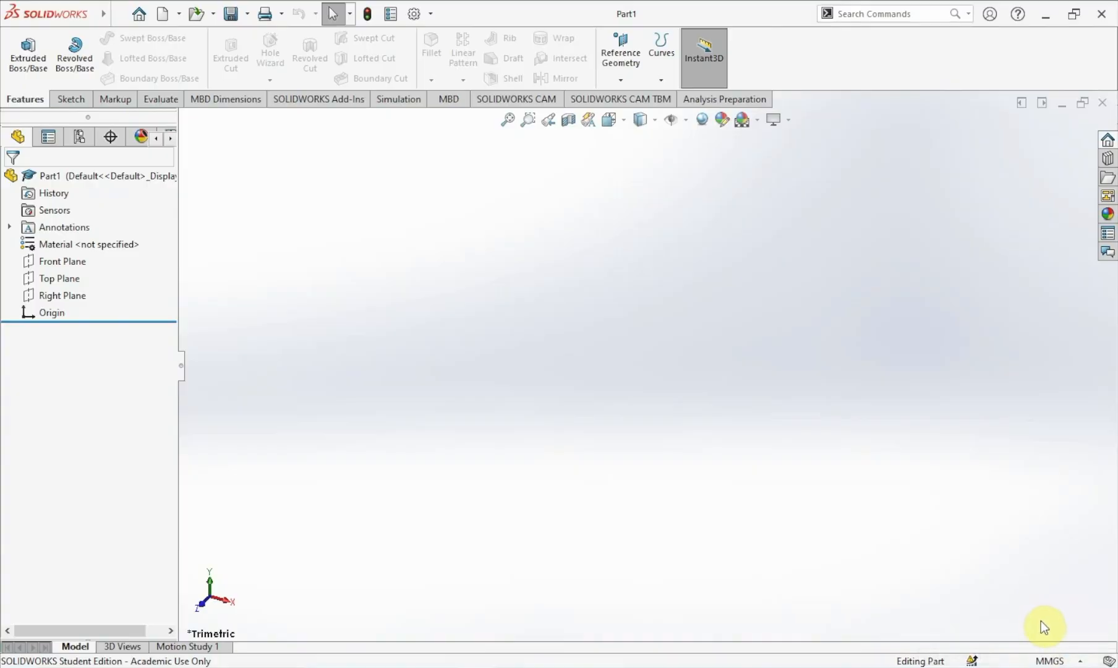
Set the document units to MMGS (millimeter, gram, second).
click(1051, 661)
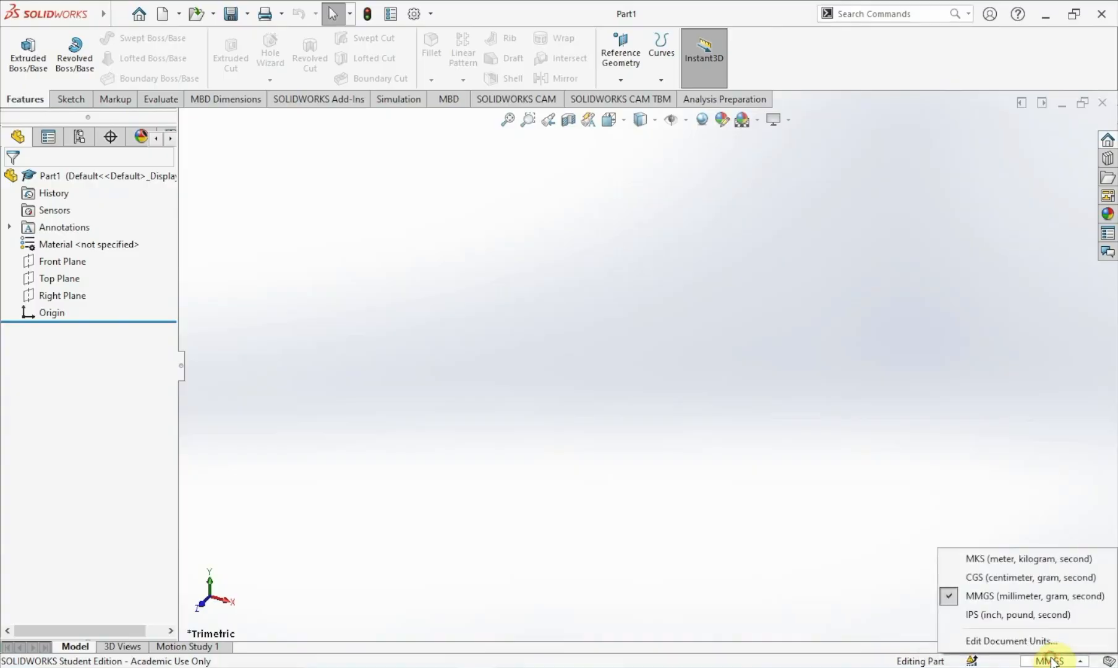
click(1001, 599)
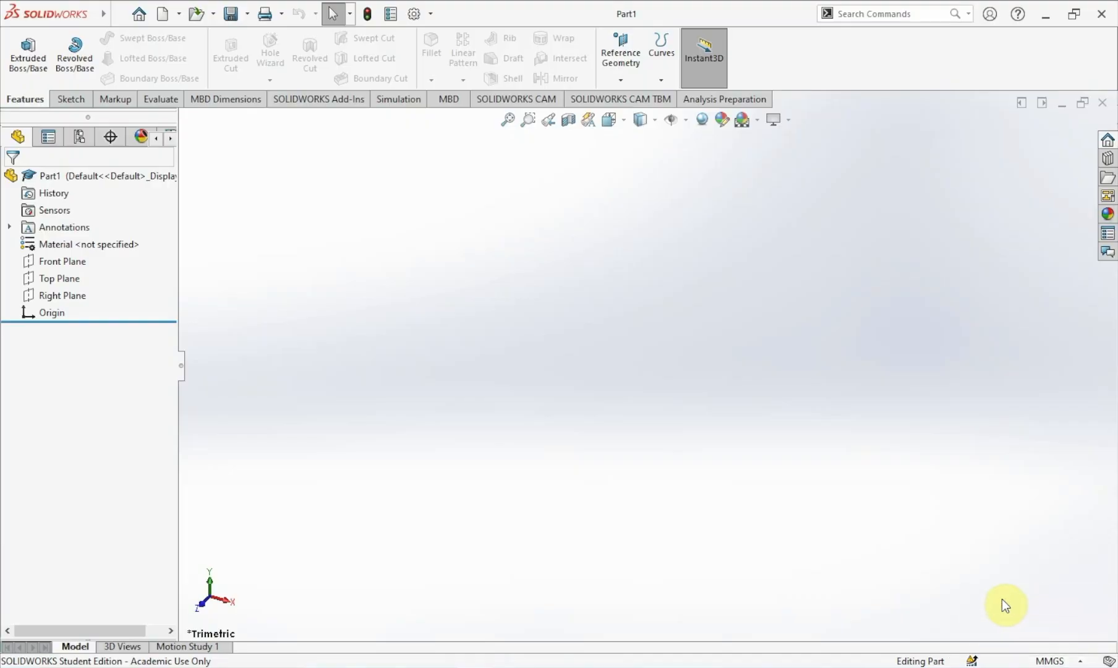
Start a new sketch on the Front Plane.
click(48, 265)
right_click(48, 264)
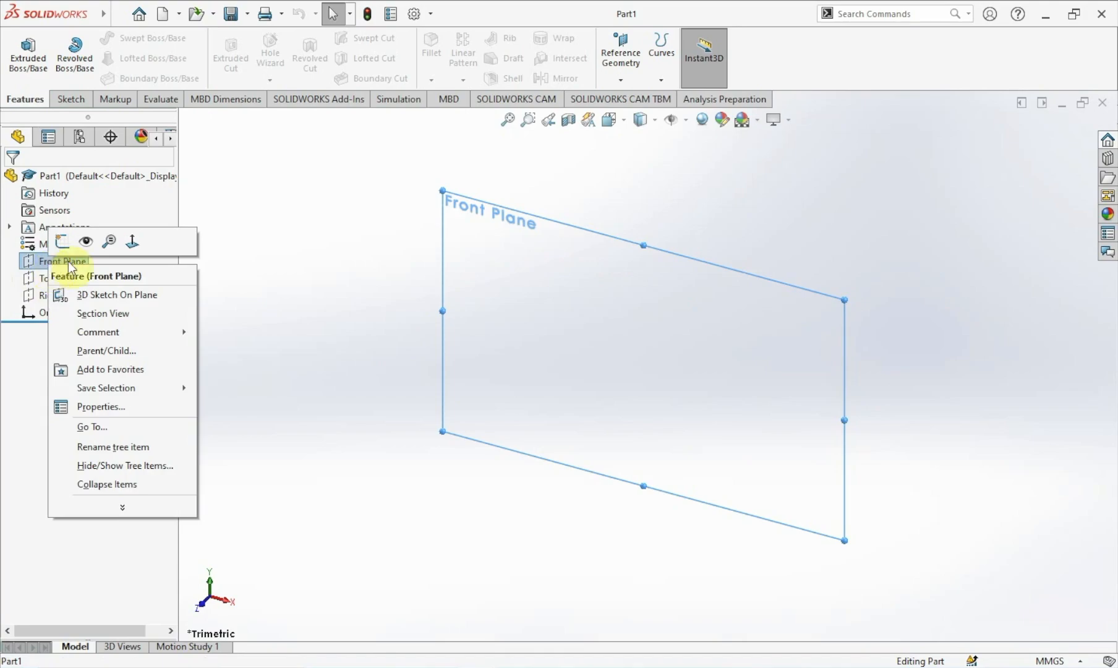
click(125, 245)
right_click(68, 261)
click(76, 242)
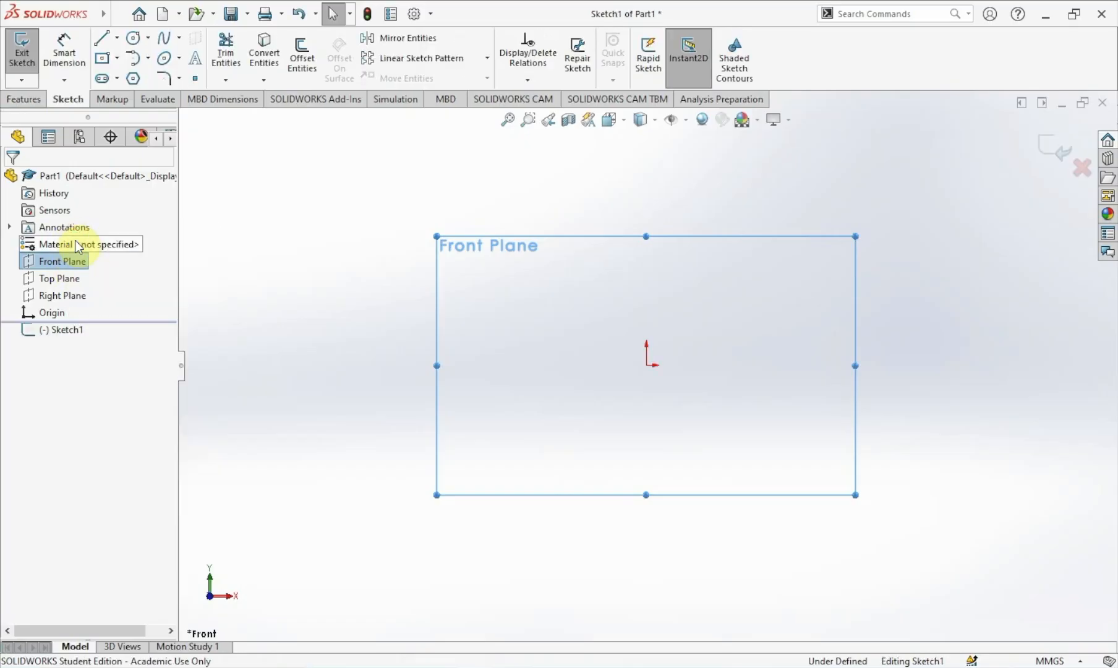
Sketch a vertical line about 37 mm up from the origin, with a short horizontal line about 6 mm long at its top.
scroll(772, 362, down, 2)
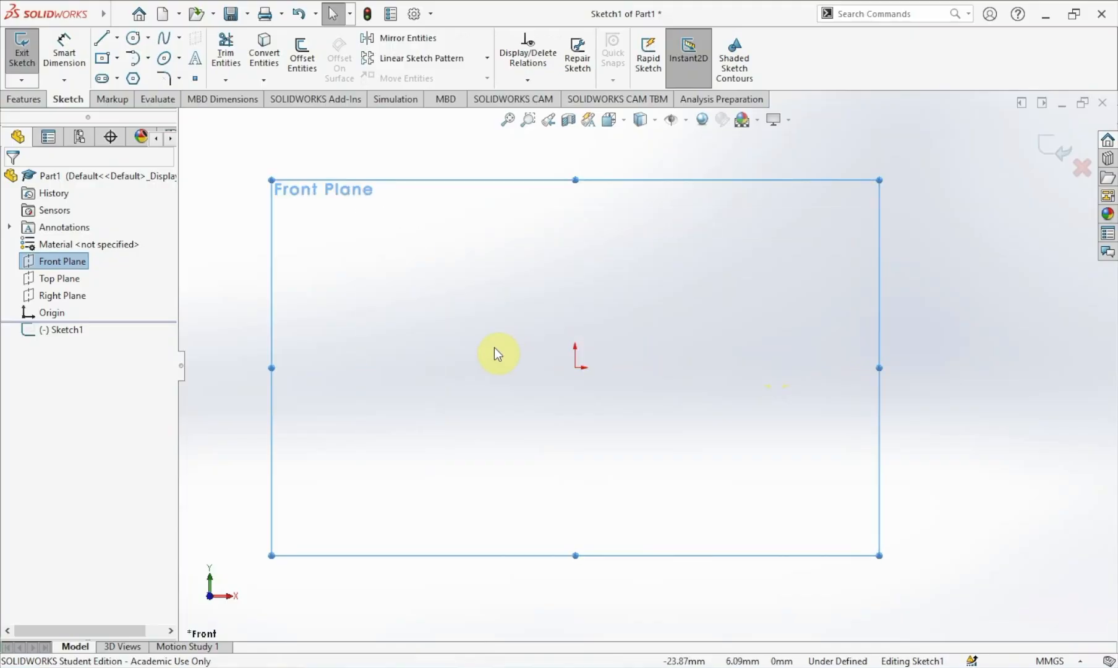
scroll(494, 352, down, 1)
scroll(494, 352, up, 1)
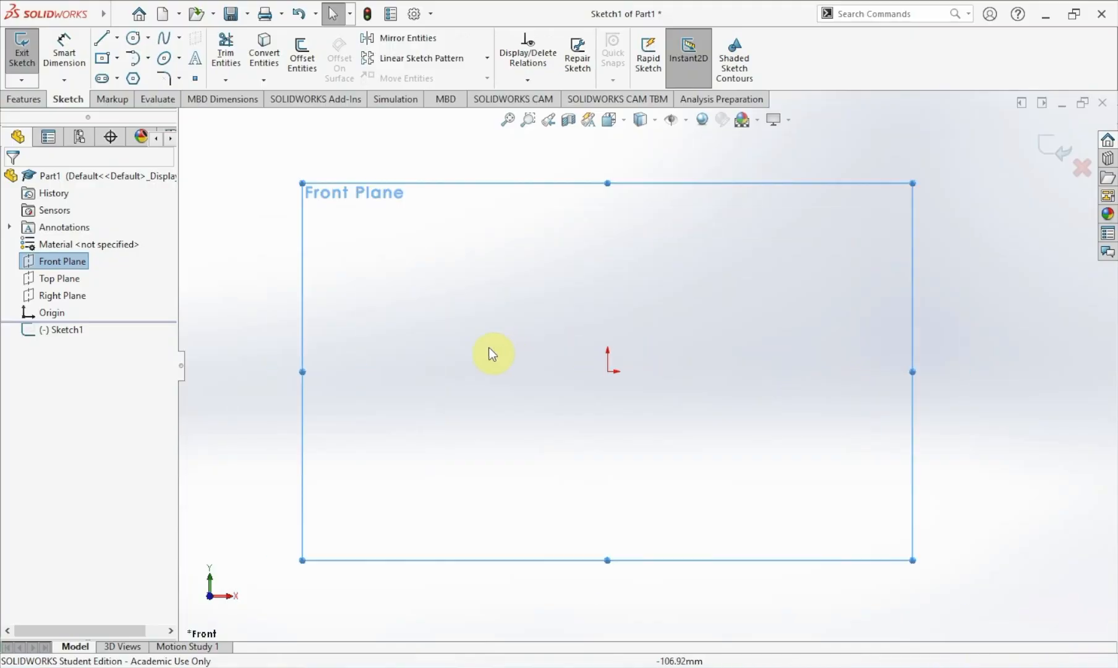
click(101, 39)
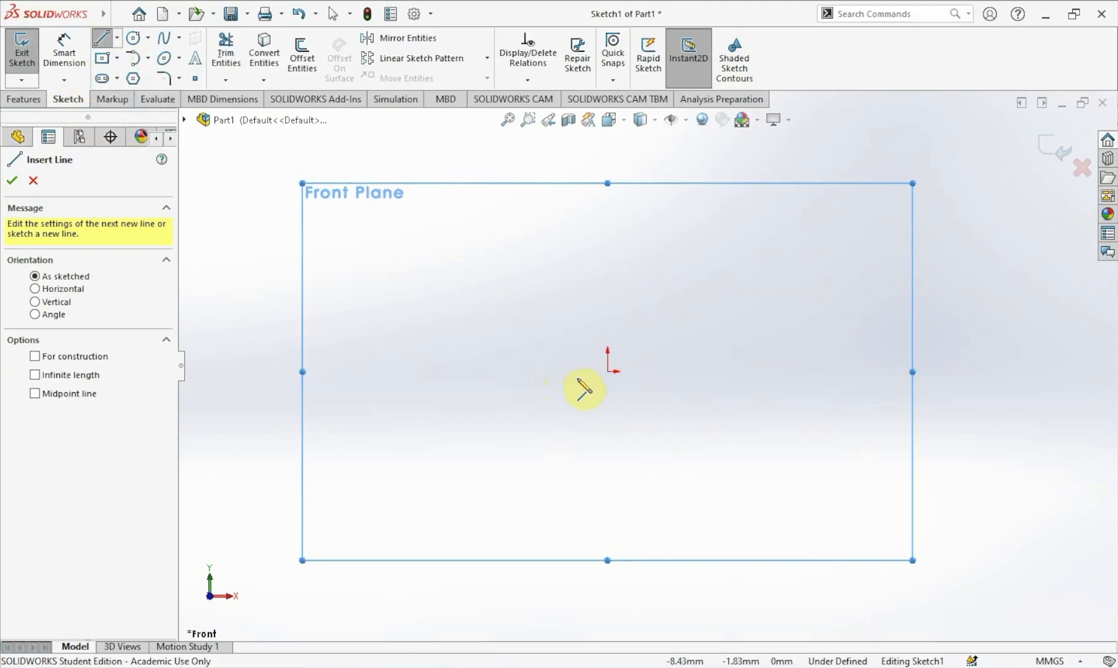
click(606, 372)
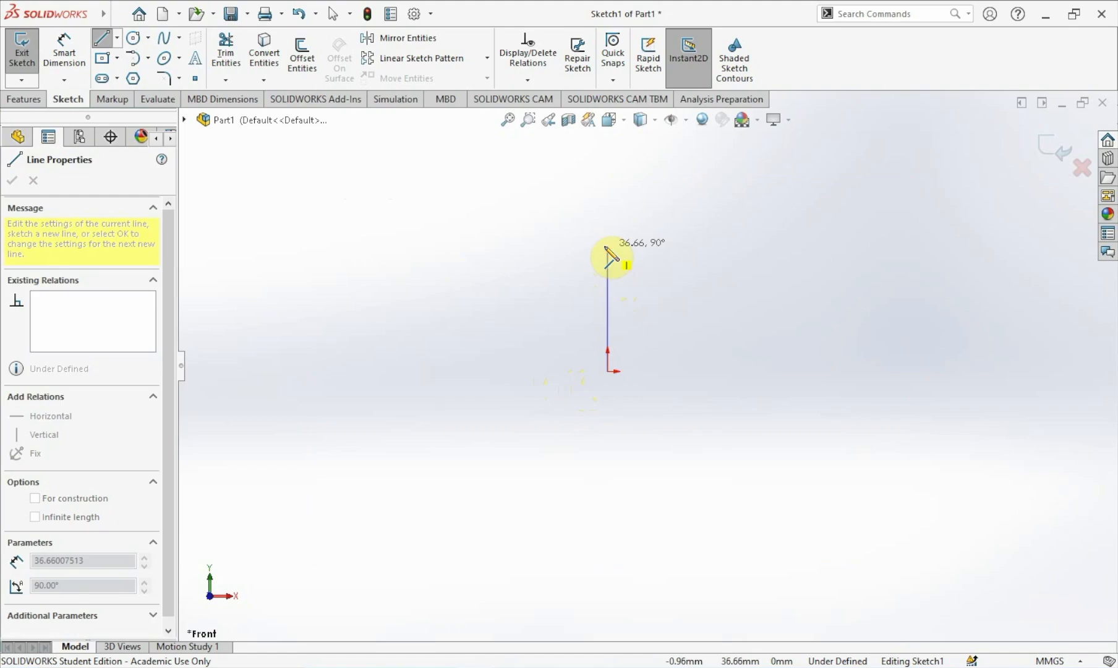
click(606, 247)
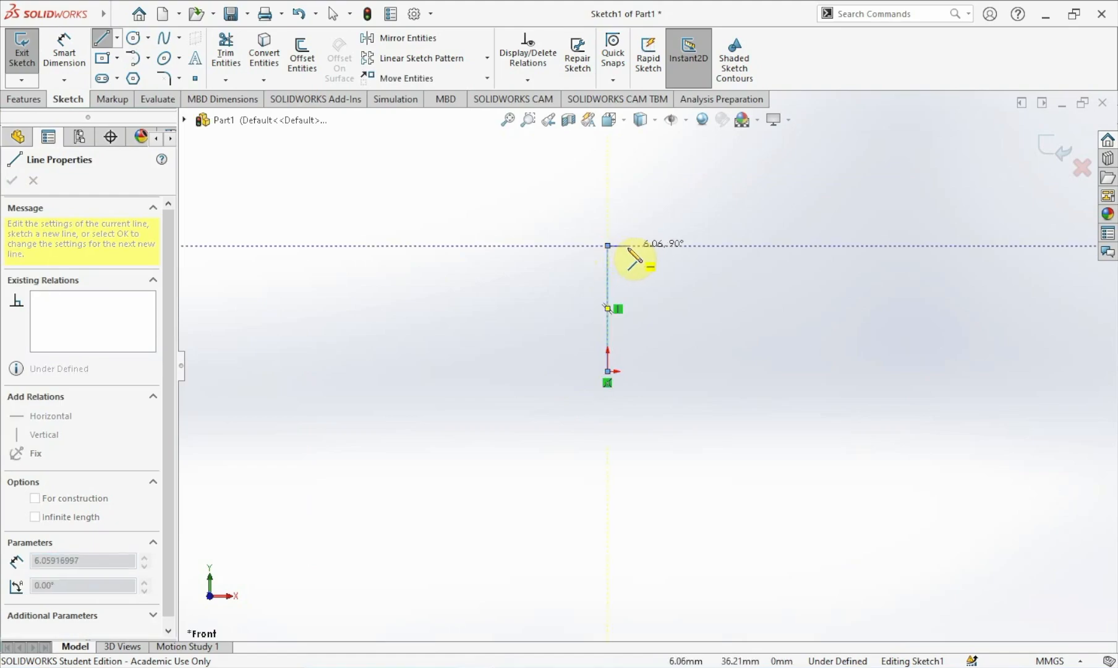
click(629, 246)
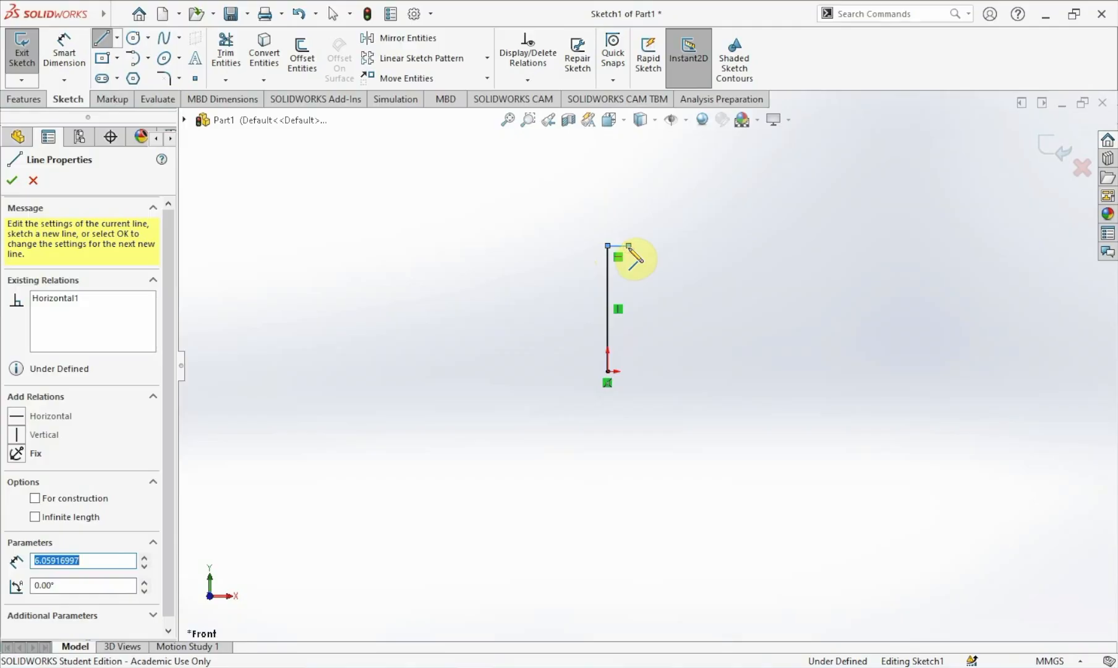
key(Escape)
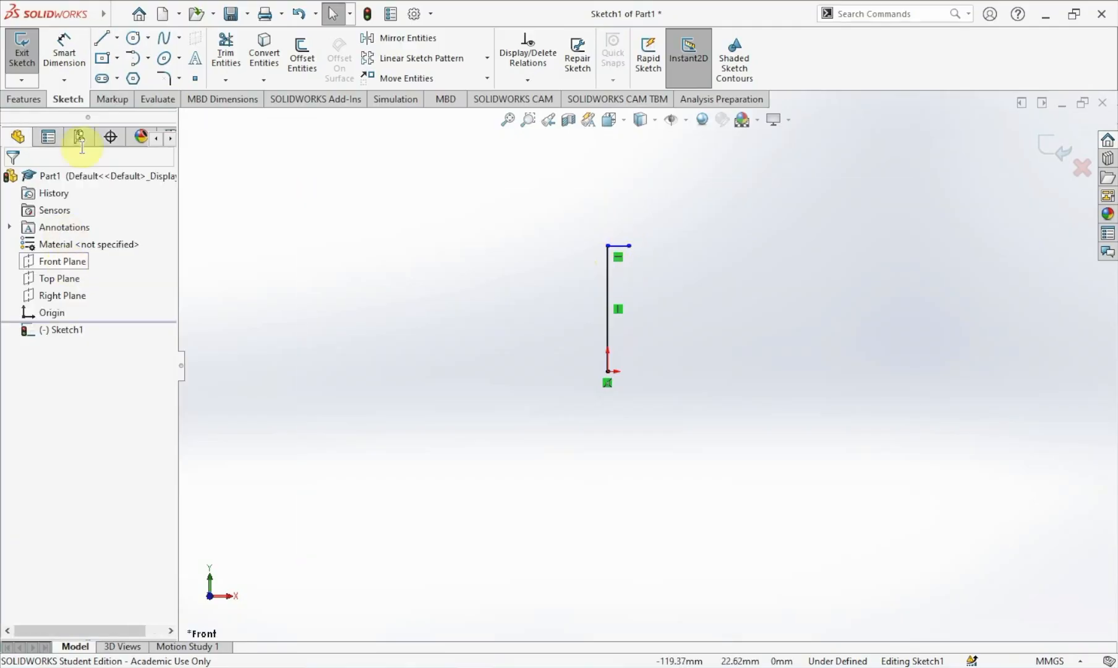
Sketch a horizontal line about 17 mm long from the origin to the right.
click(101, 39)
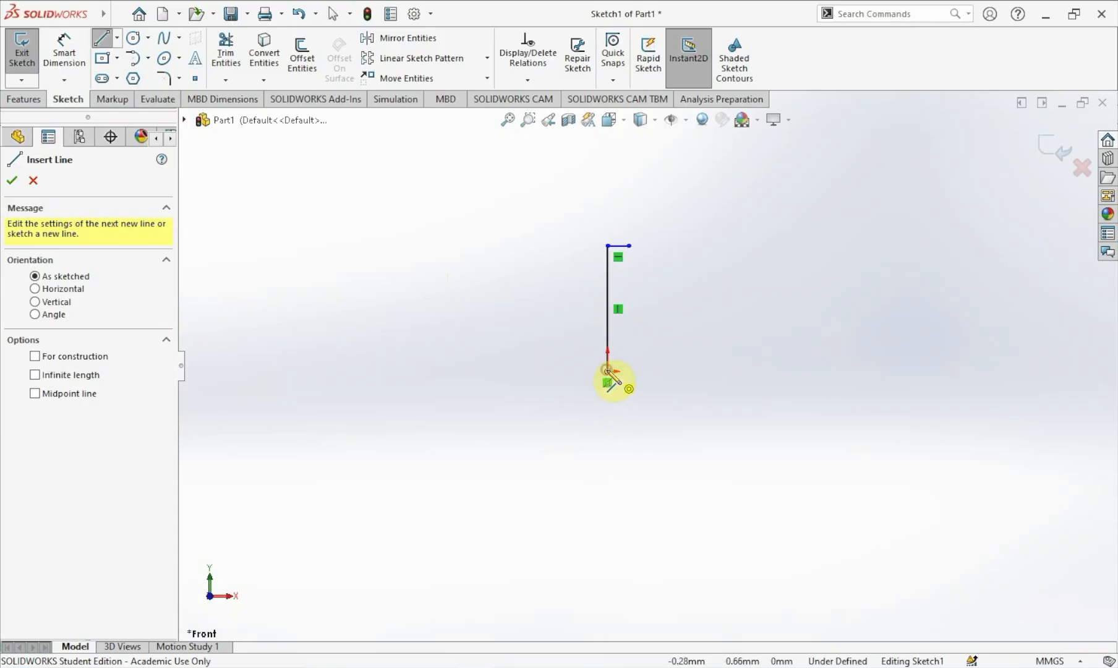
click(608, 372)
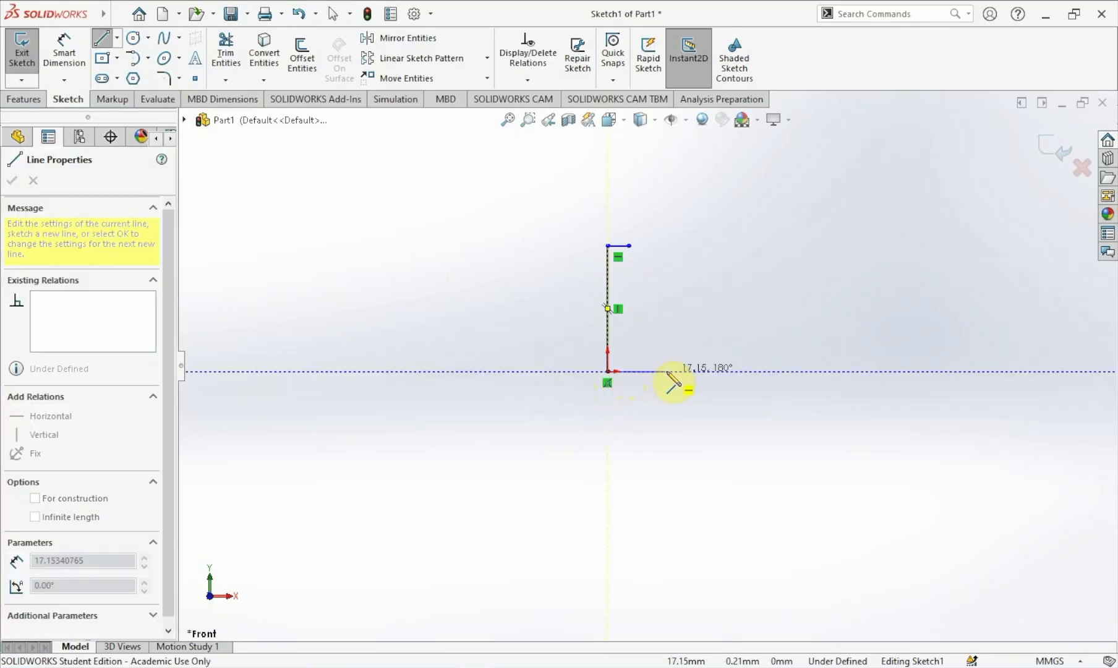
click(667, 371)
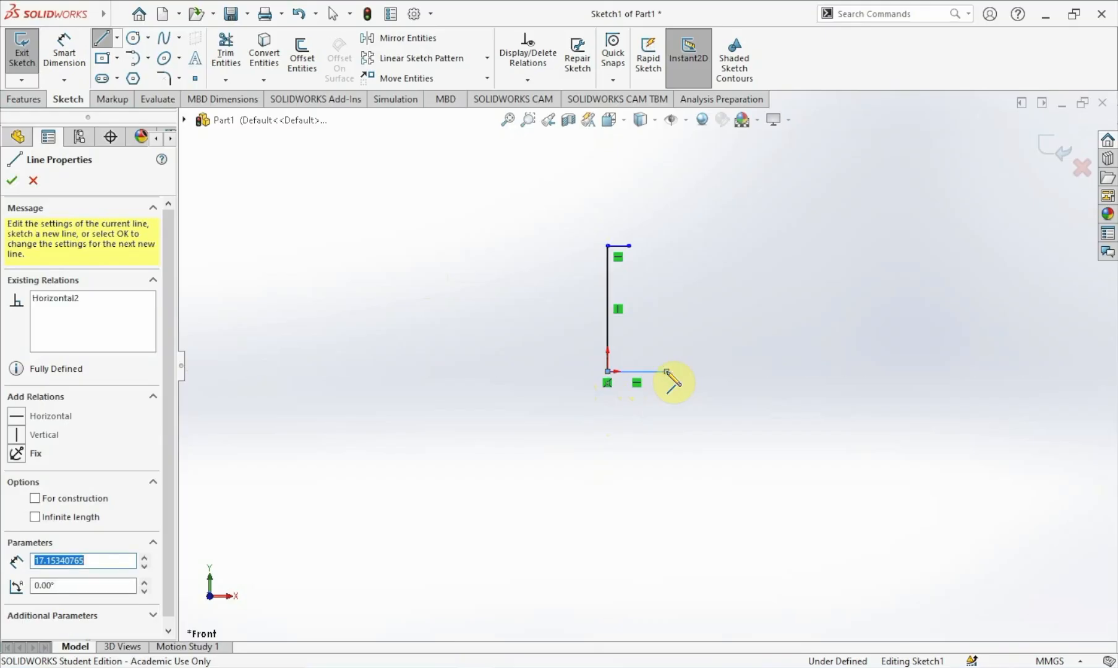
key(Escape)
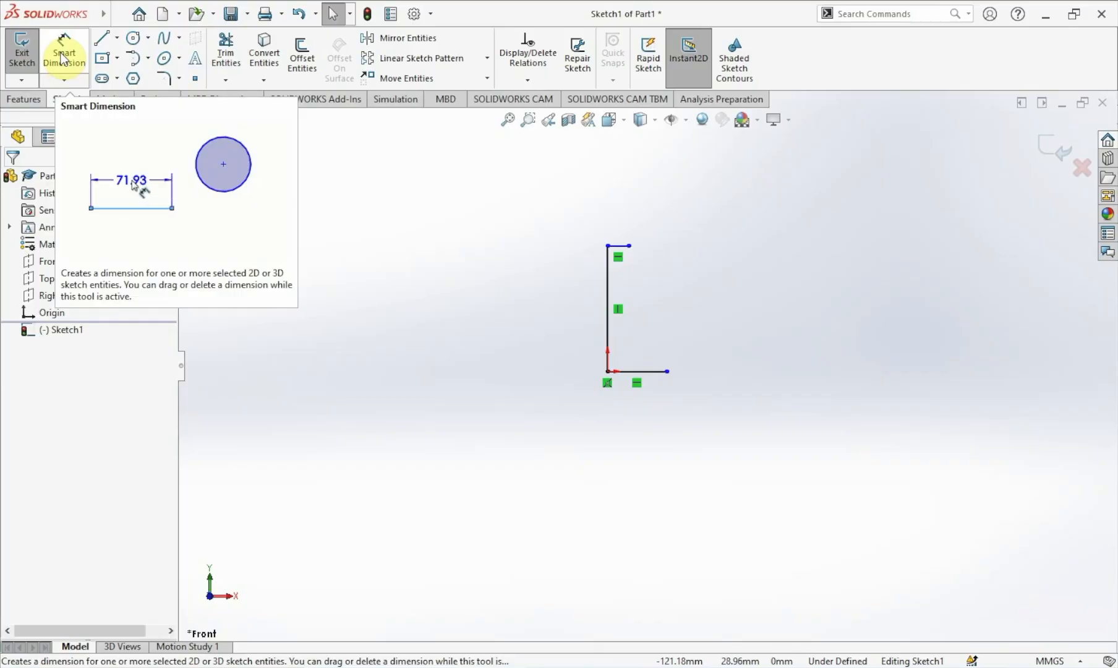
Dimension the vertical line to 220 mm.
click(63, 60)
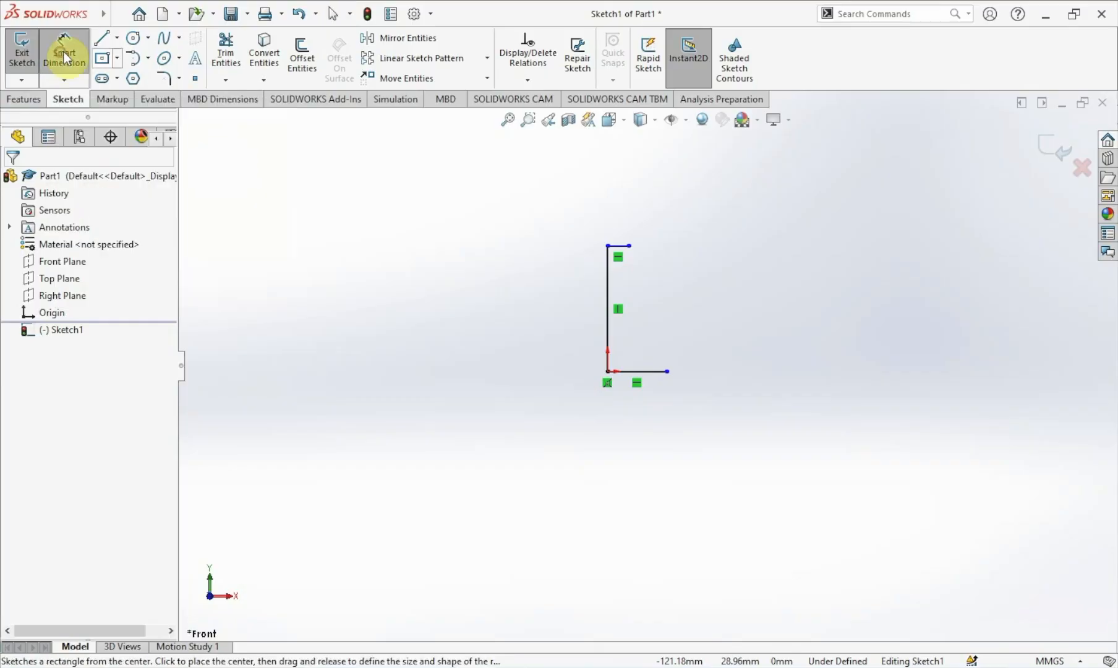
click(608, 325)
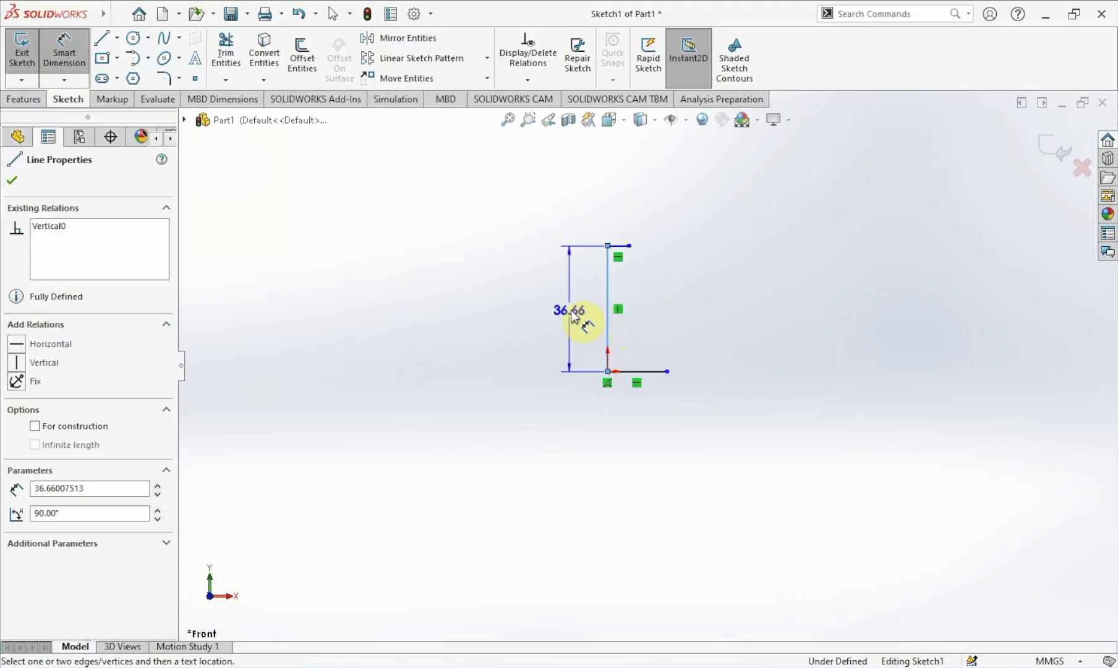
click(573, 316)
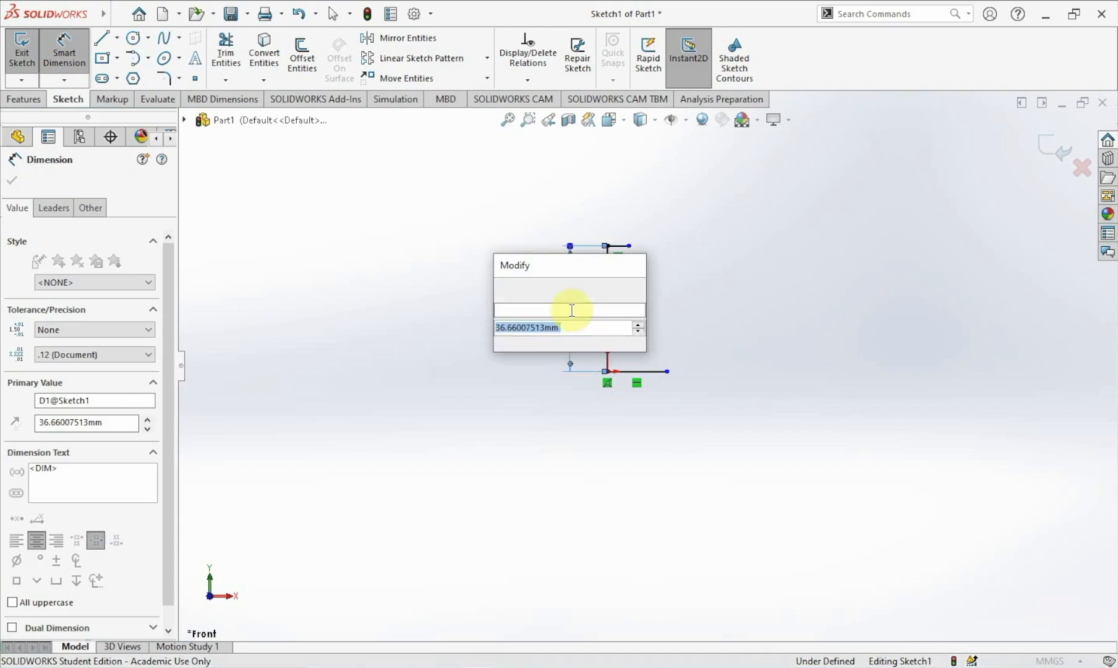
text(220)
key(Return)
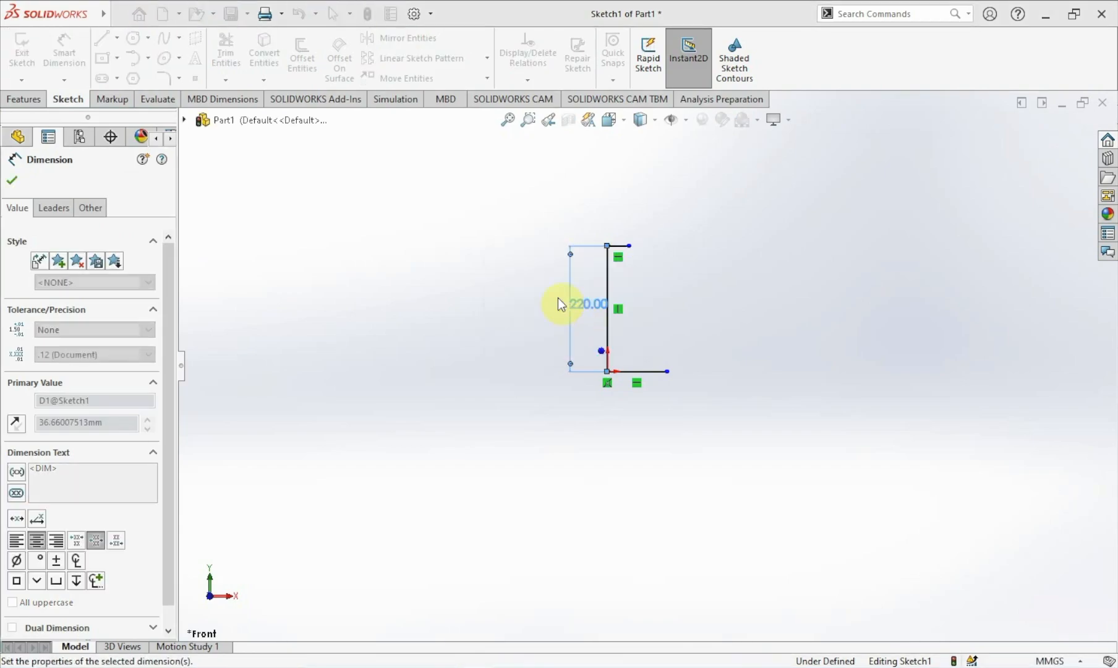
key(Escape)
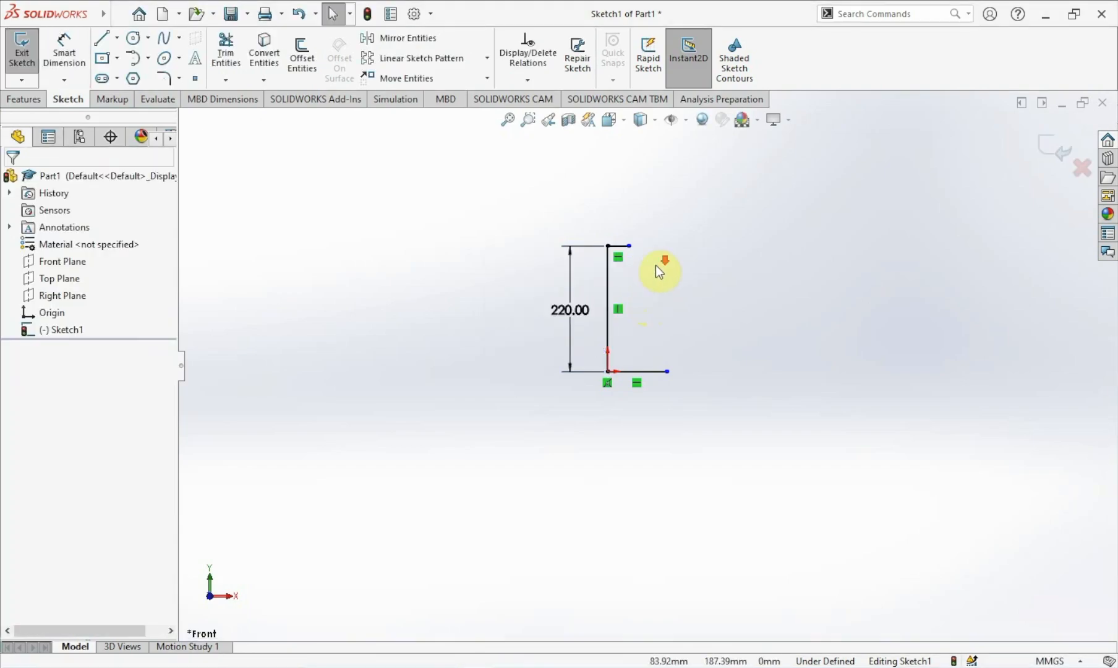
Dimension the short top horizontal line to 20 mm.
scroll(657, 269, down, 2)
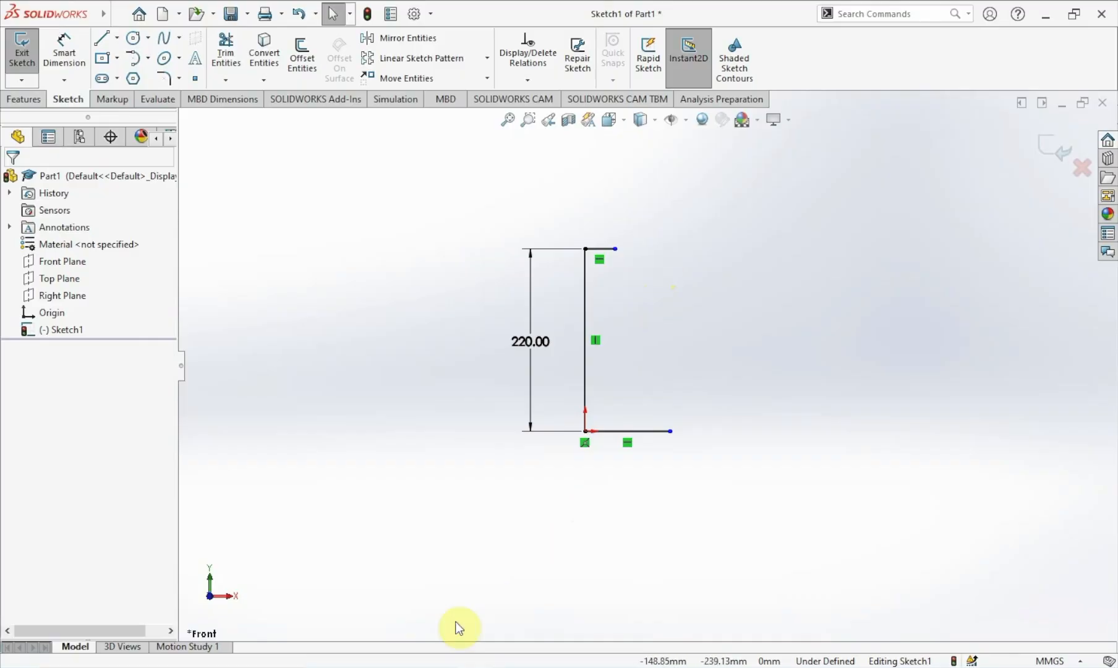
click(79, 45)
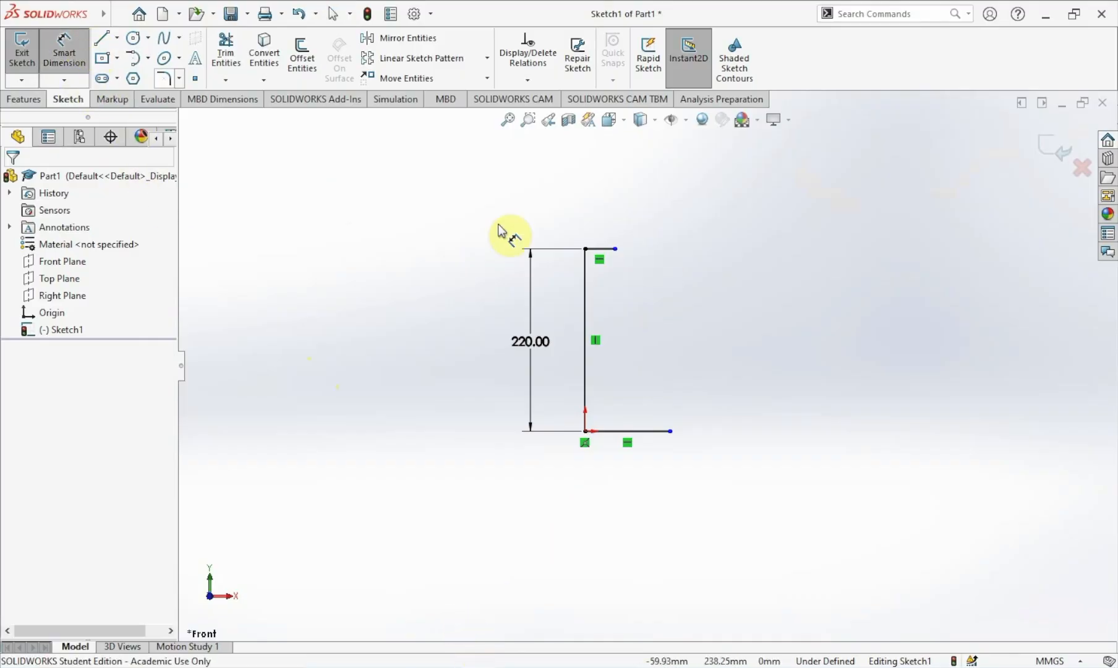
click(598, 251)
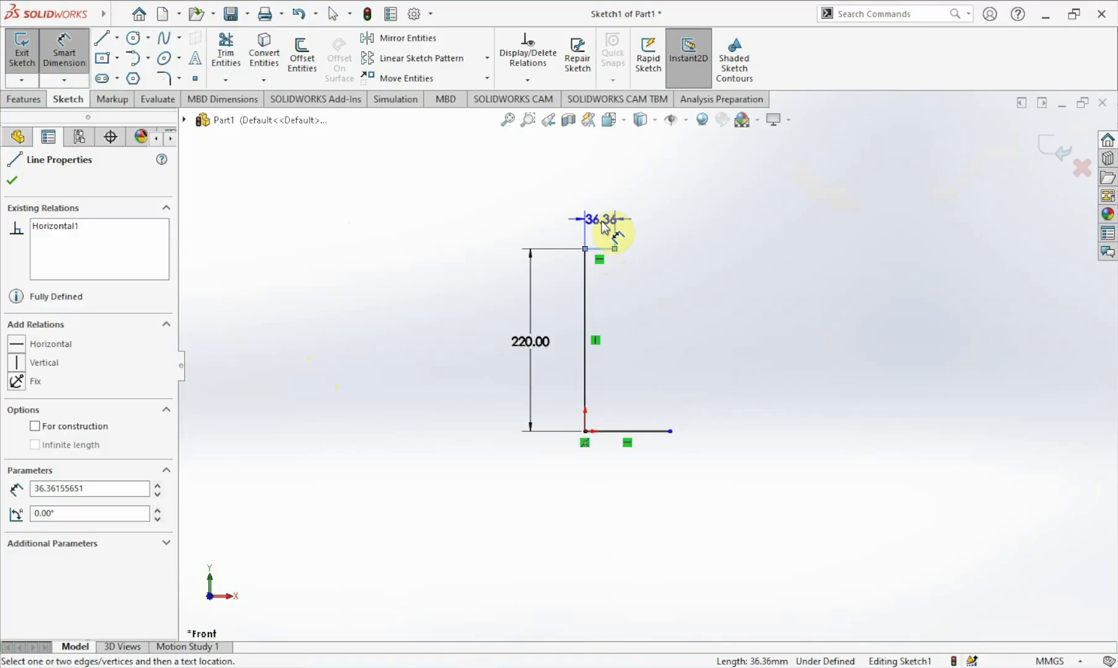
click(603, 227)
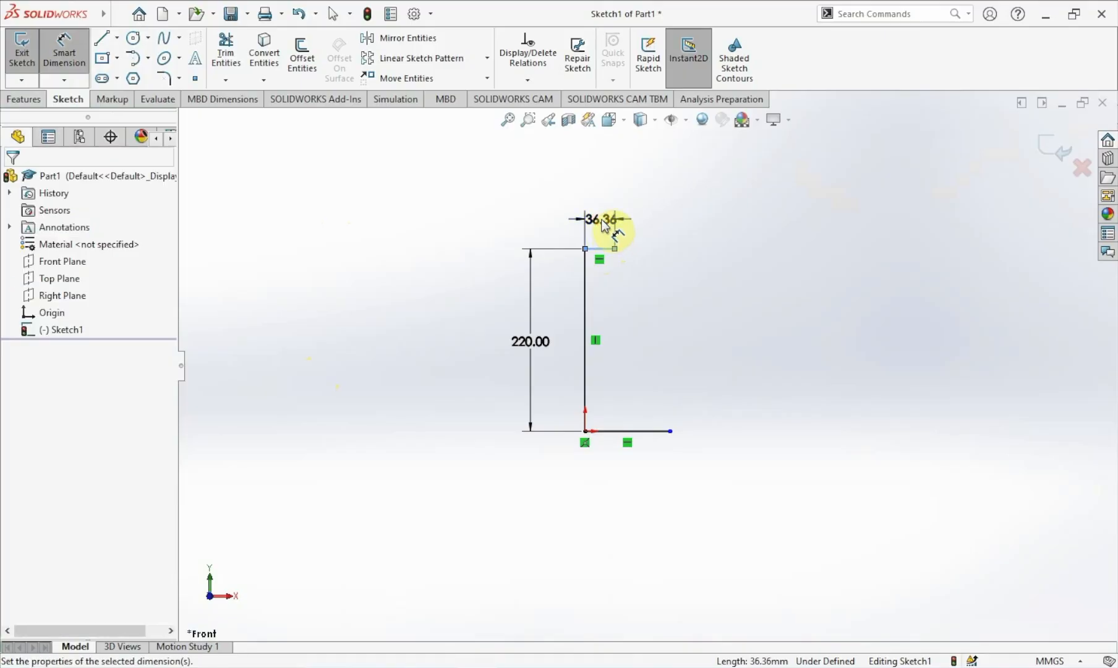
text(20)
key(Return)
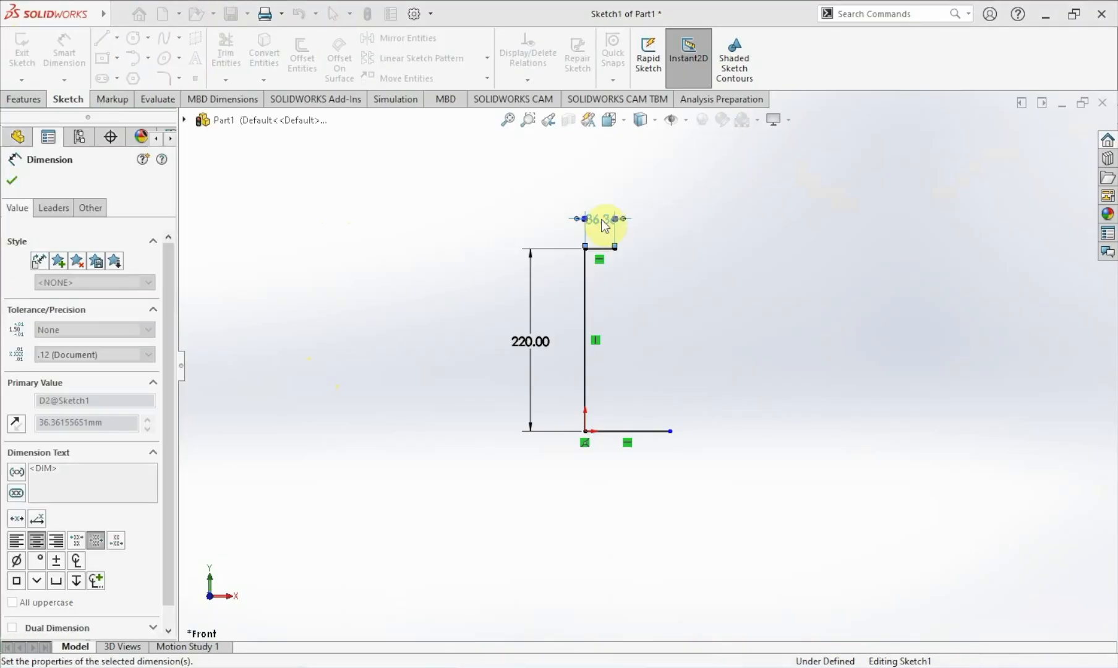
Dimension the bottom horizontal line to 90 mm.
click(641, 432)
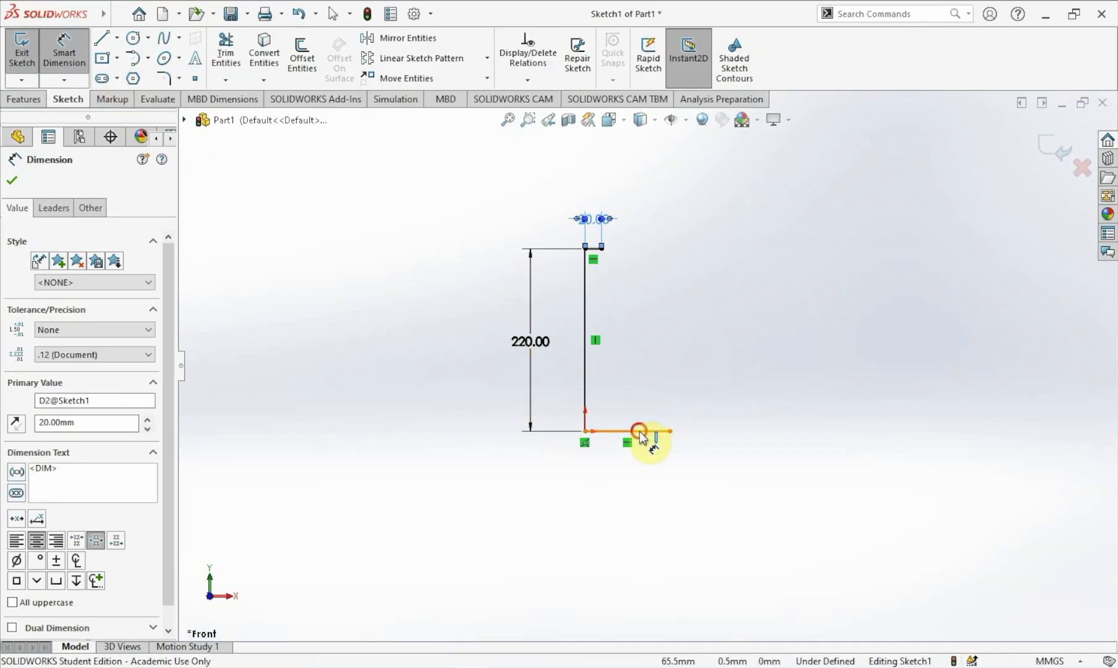
click(629, 481)
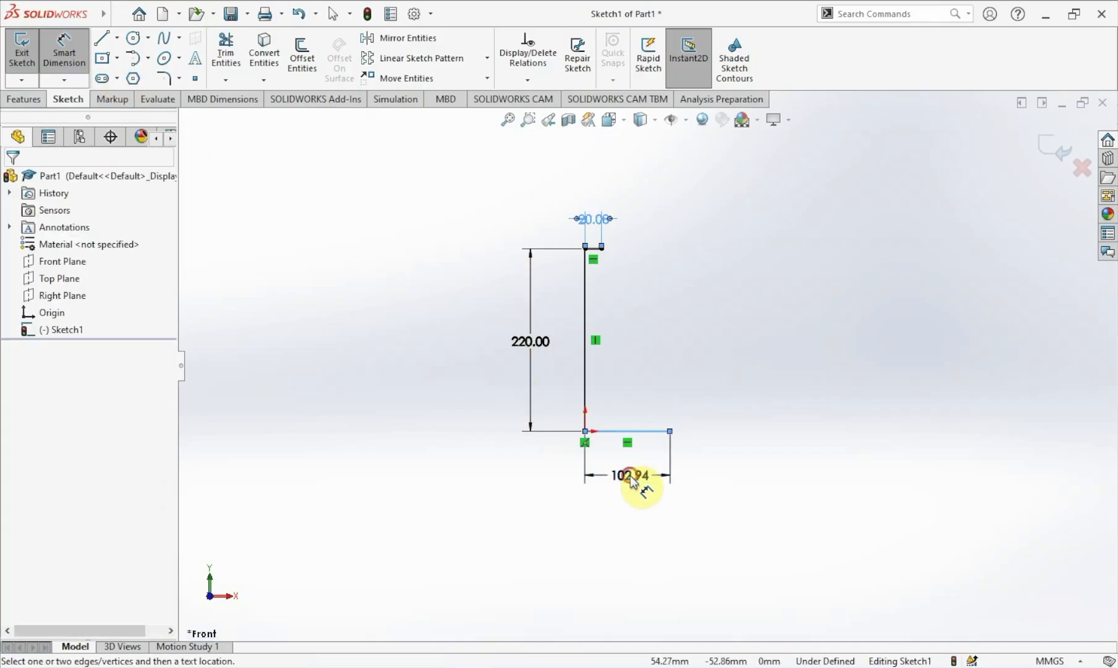
text(90)
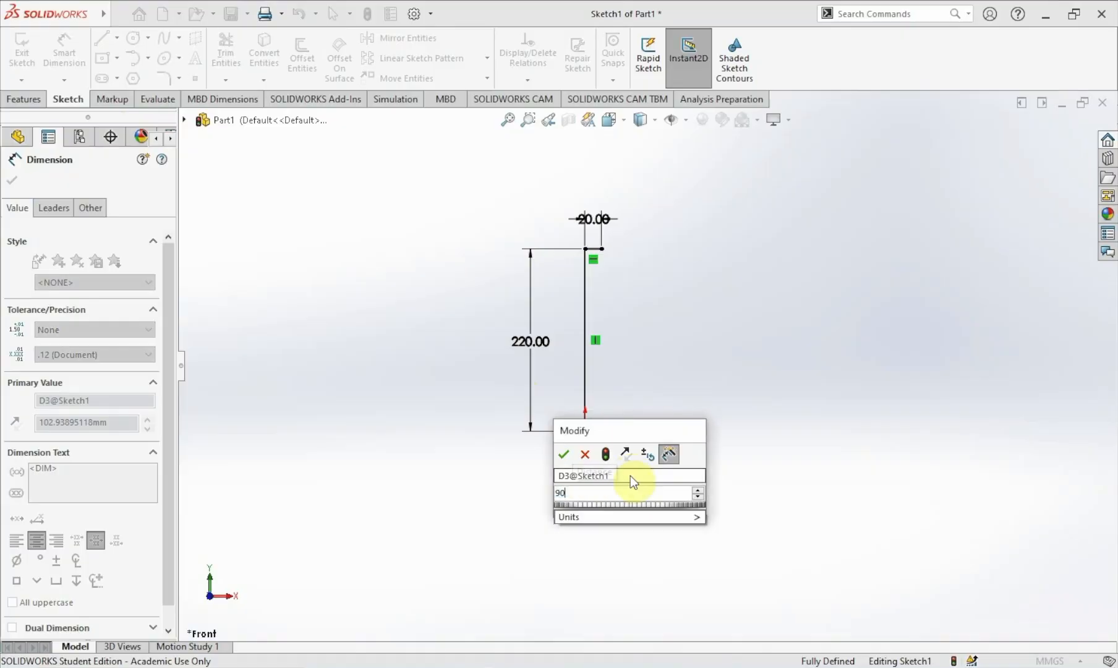
key(Return)
key(Escape)
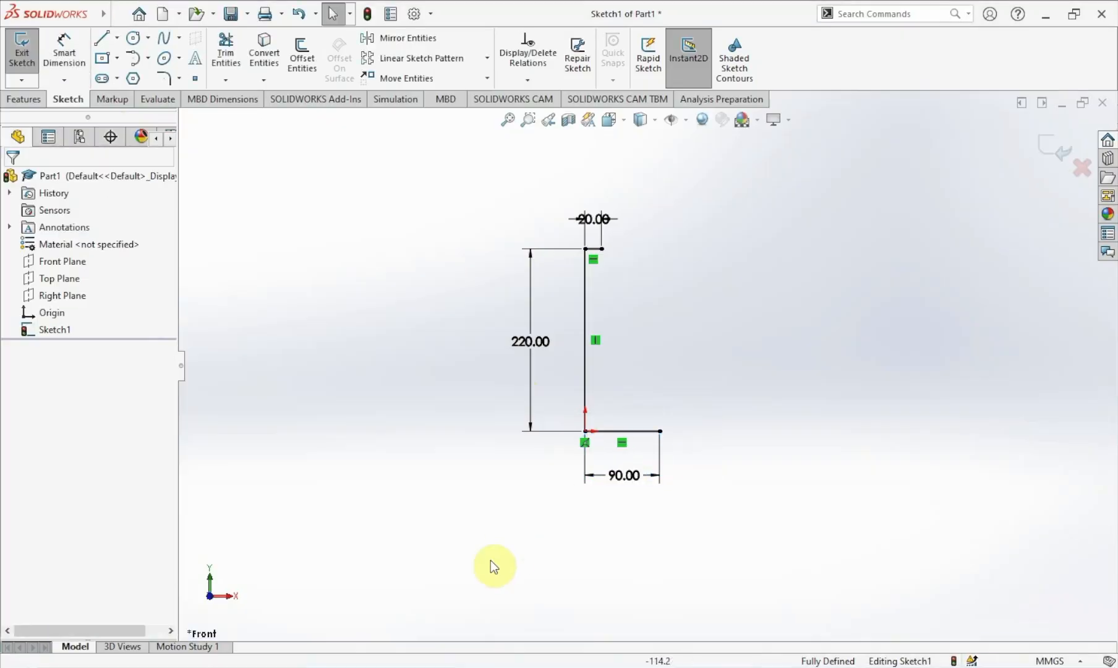
Sketch a 180° tangent arc of about 23 mm radius from the top line's end, curving downward.
key(f)
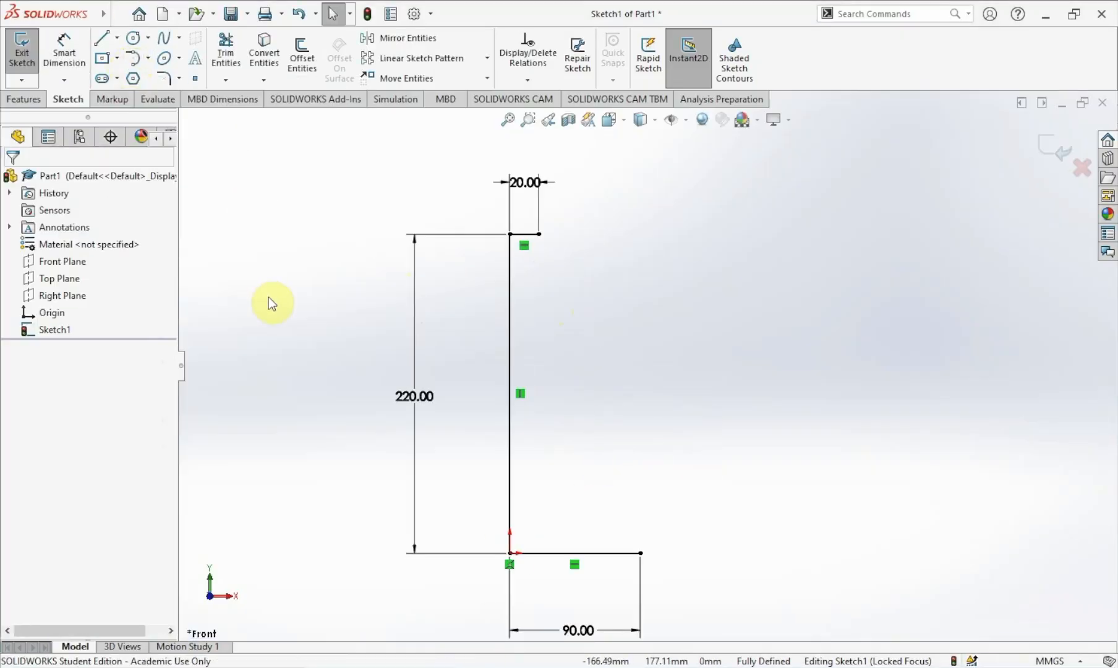
click(149, 58)
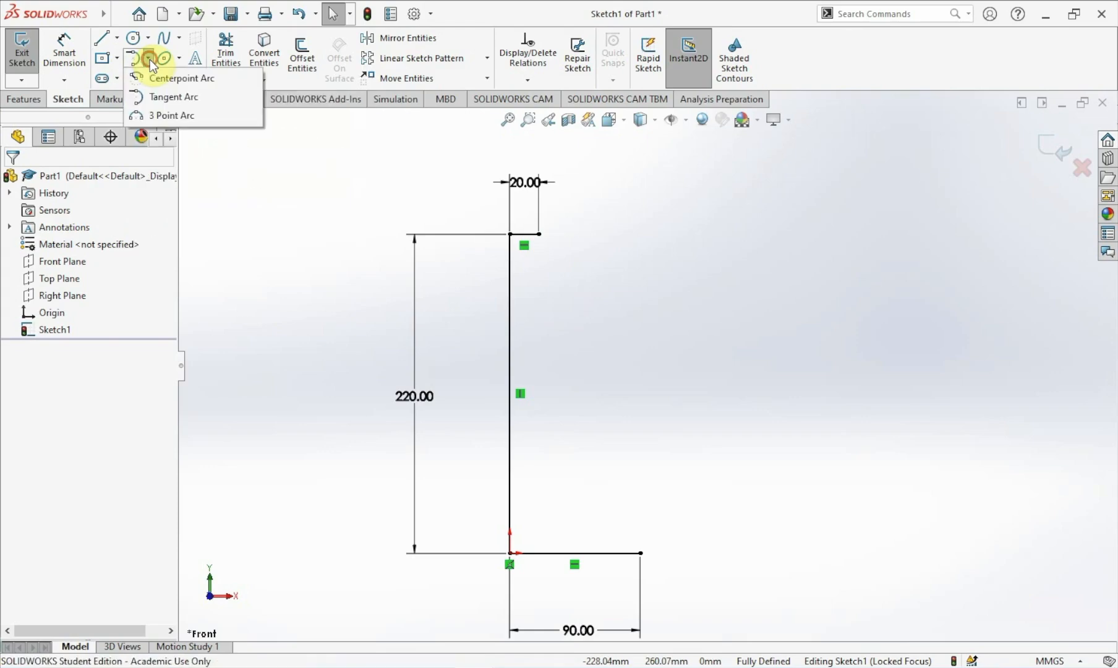
click(162, 98)
click(539, 234)
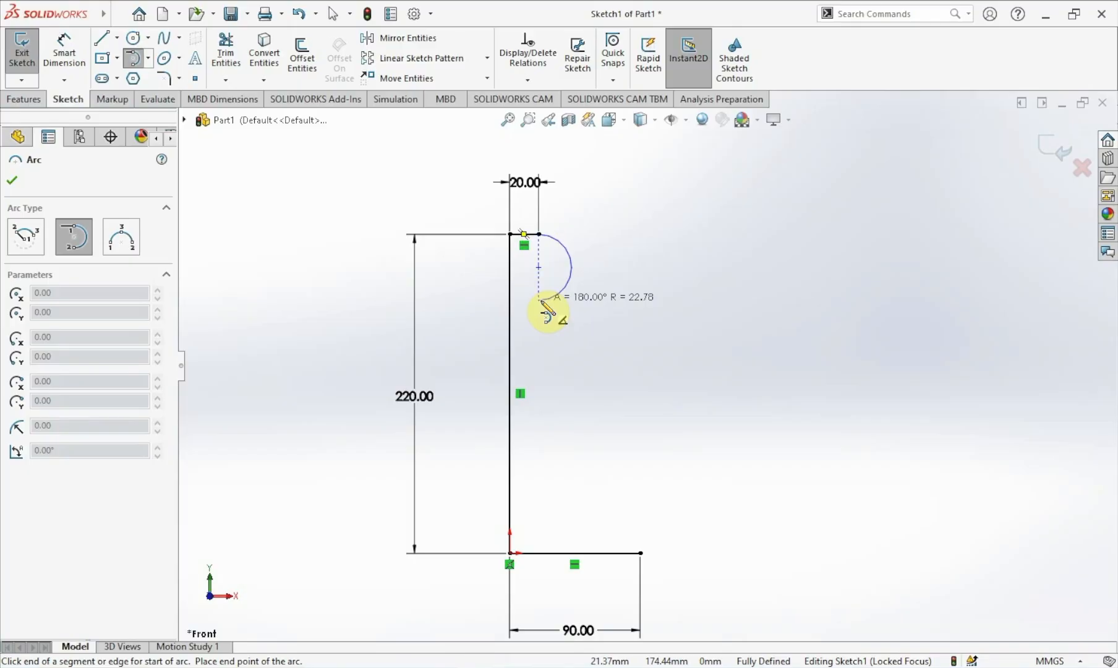
click(539, 301)
key(Escape)
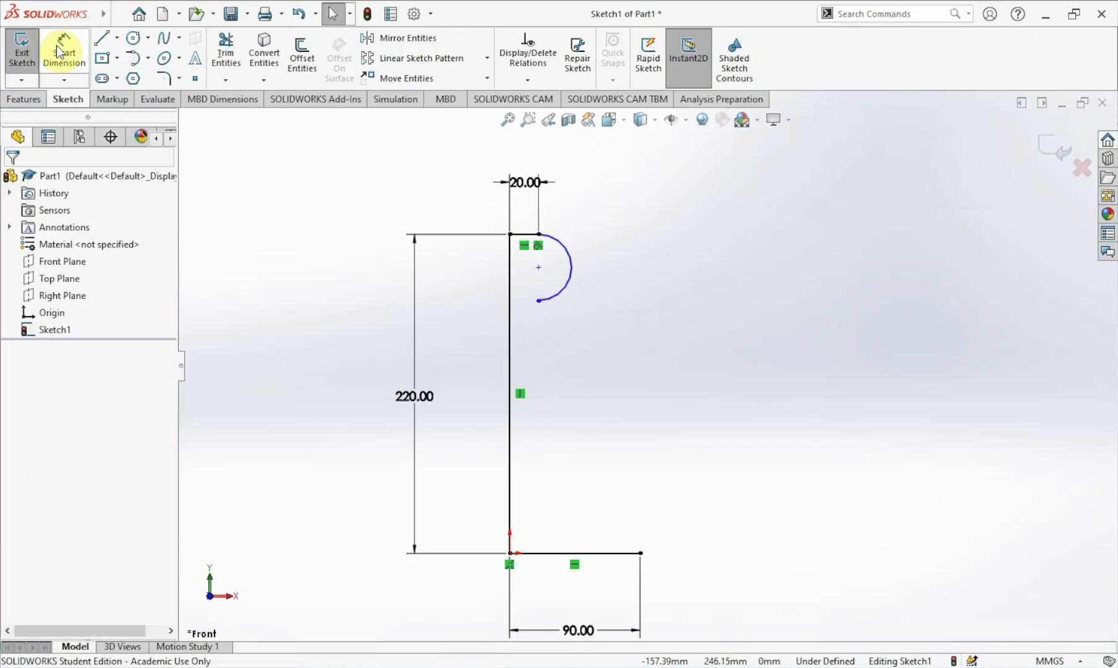
Dimension the tangent arc's radius to 10 mm.
click(63, 58)
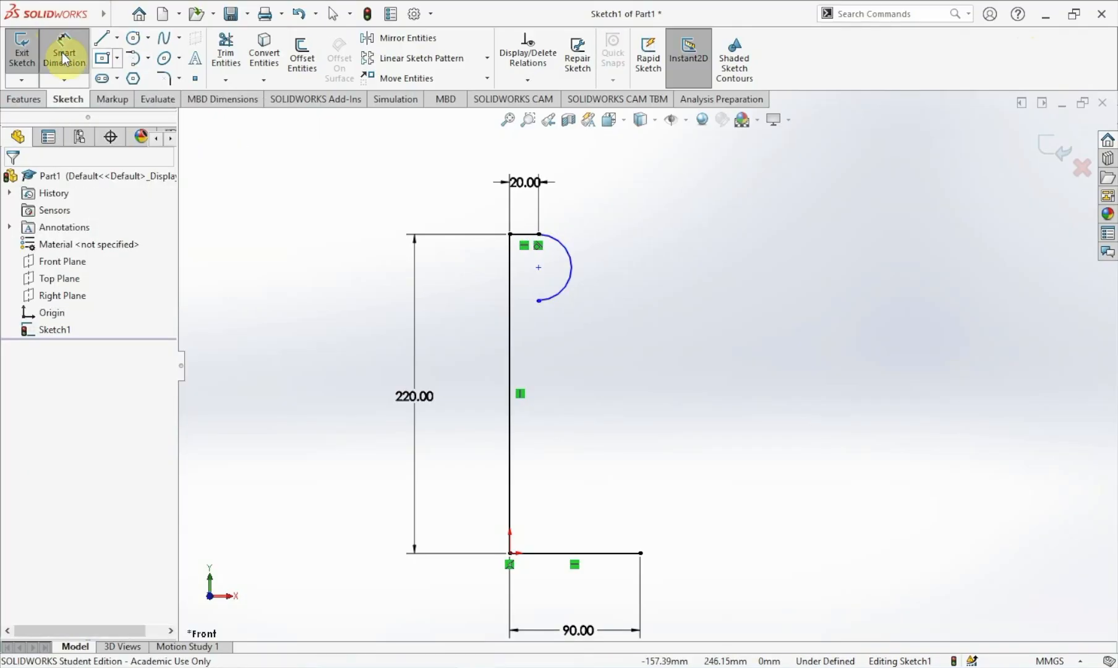
click(572, 256)
click(606, 241)
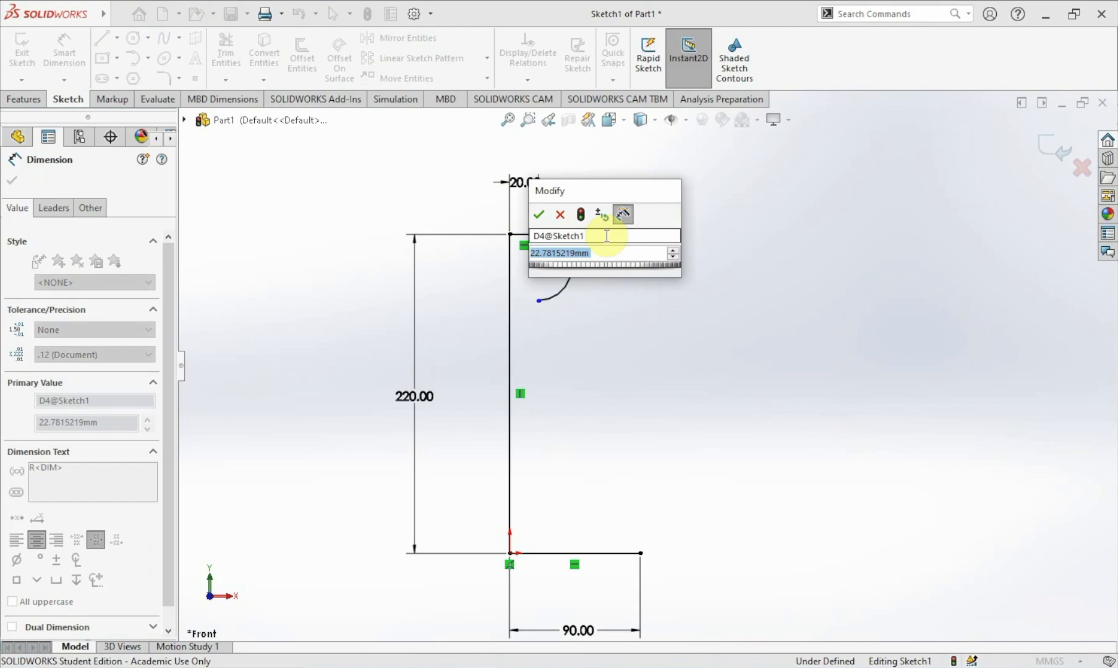
text(10)
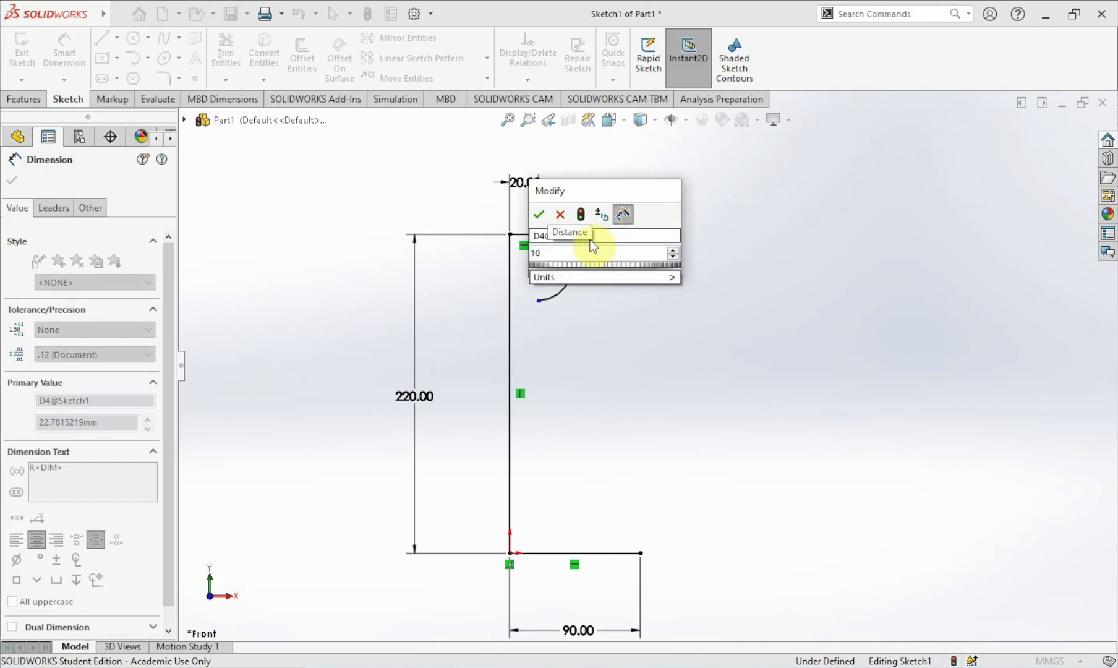
click(539, 214)
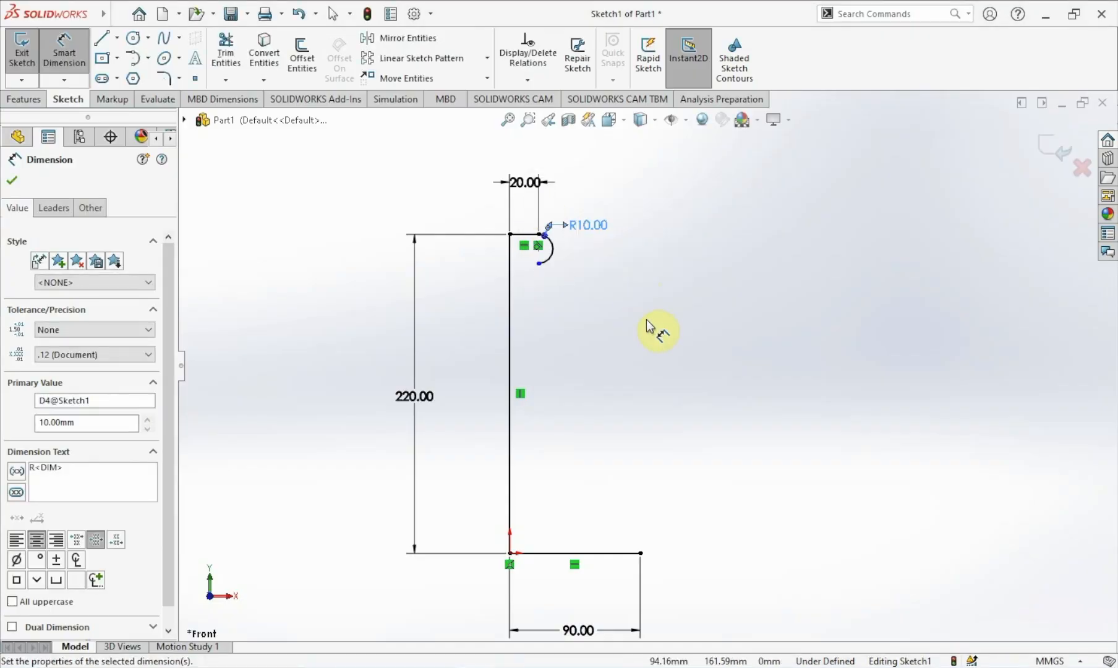
key(Escape)
Sketch a vertical line about 150 mm long downward from the tangent arc's lower end.
scroll(595, 262, up, 2)
scroll(594, 263, down, 3)
scroll(597, 382, down, 1)
scroll(606, 590, down, 1)
scroll(637, 454, up, 2)
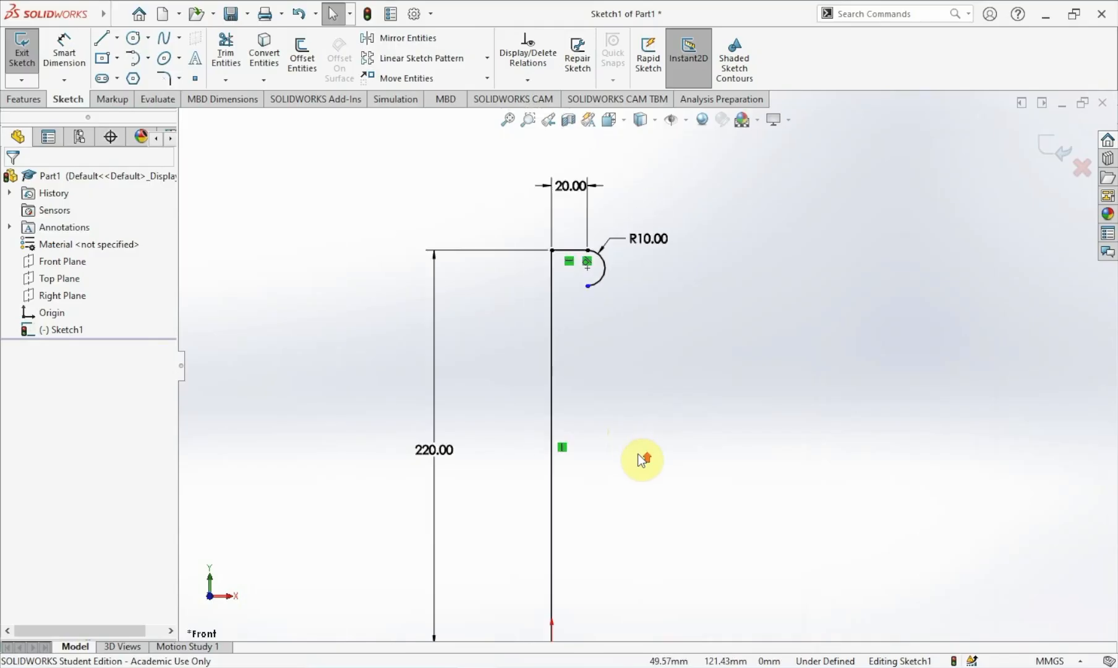
scroll(638, 454, up, 1)
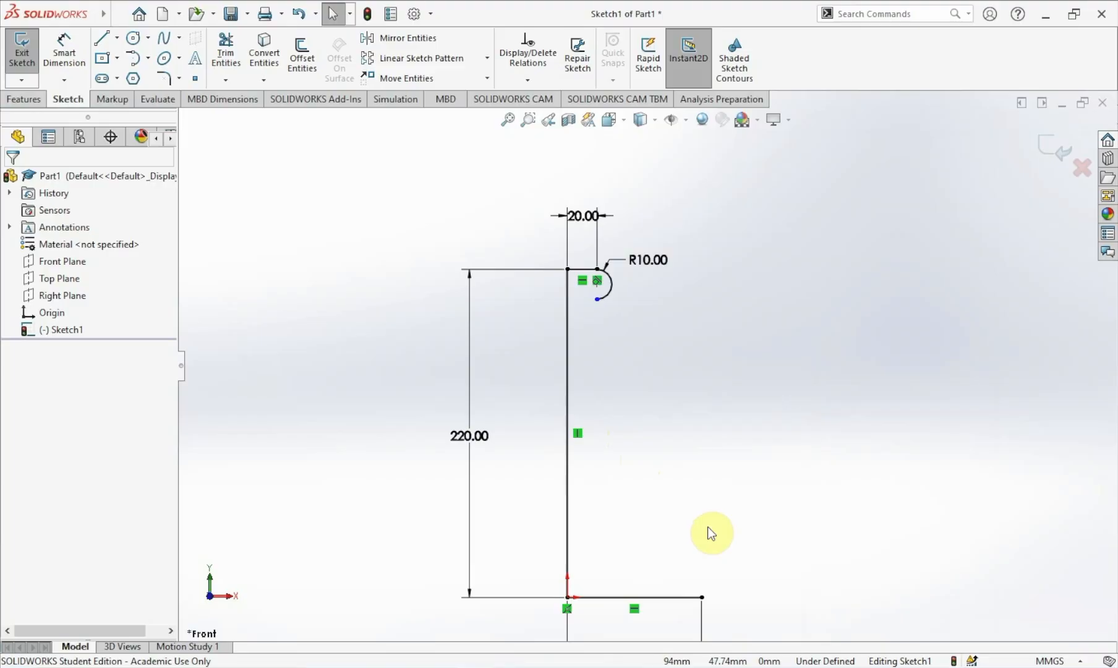
click(104, 41)
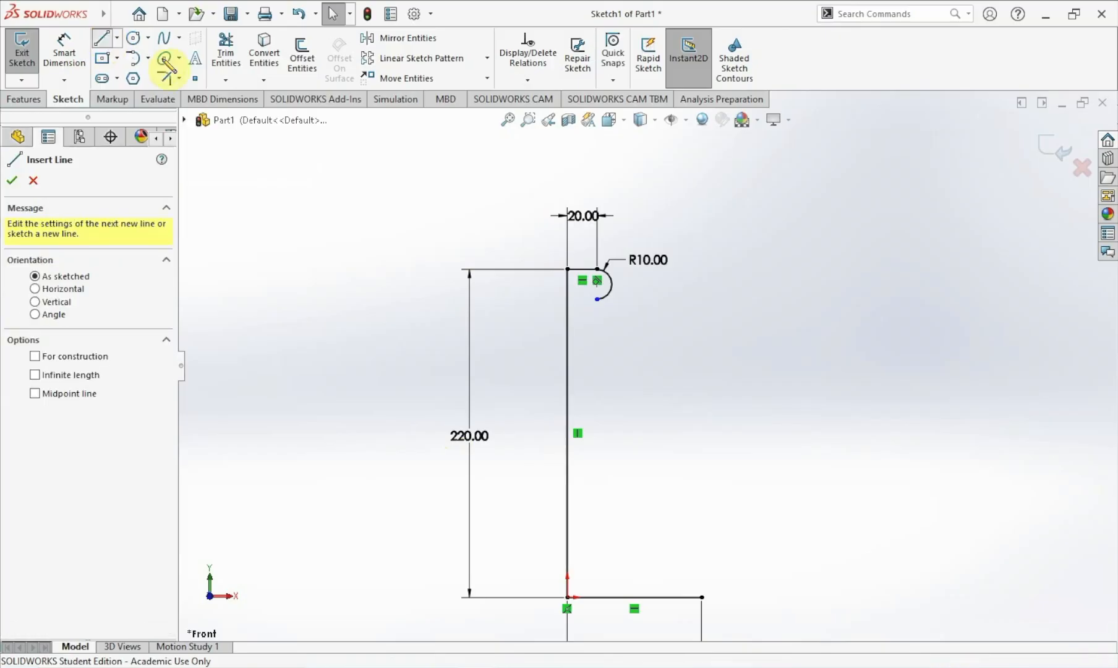
click(597, 300)
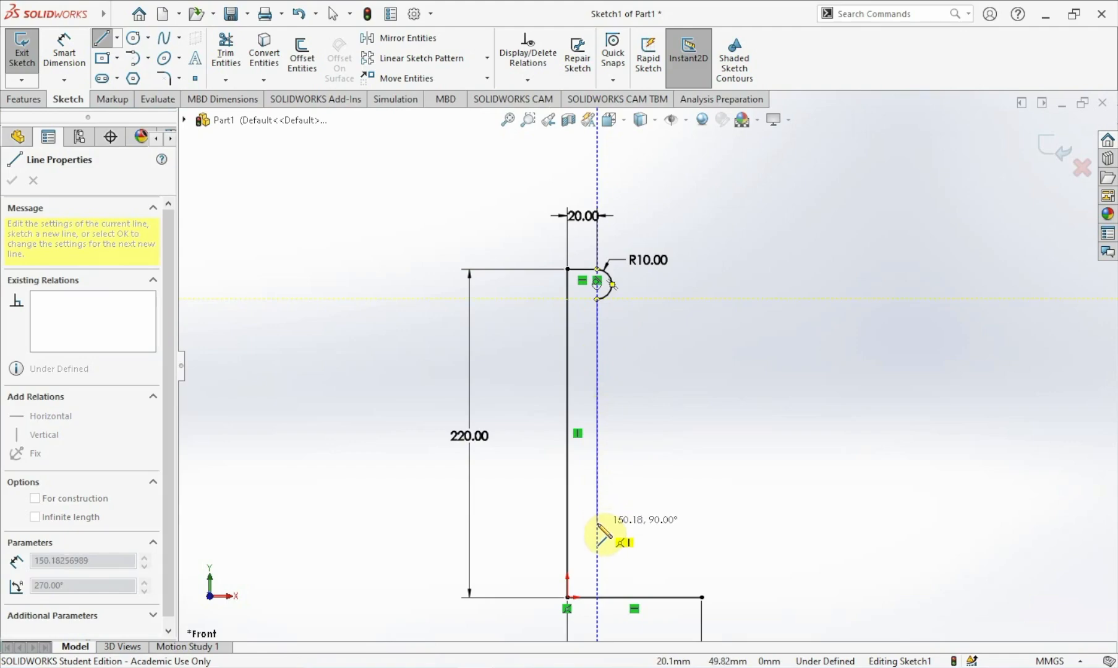
click(598, 524)
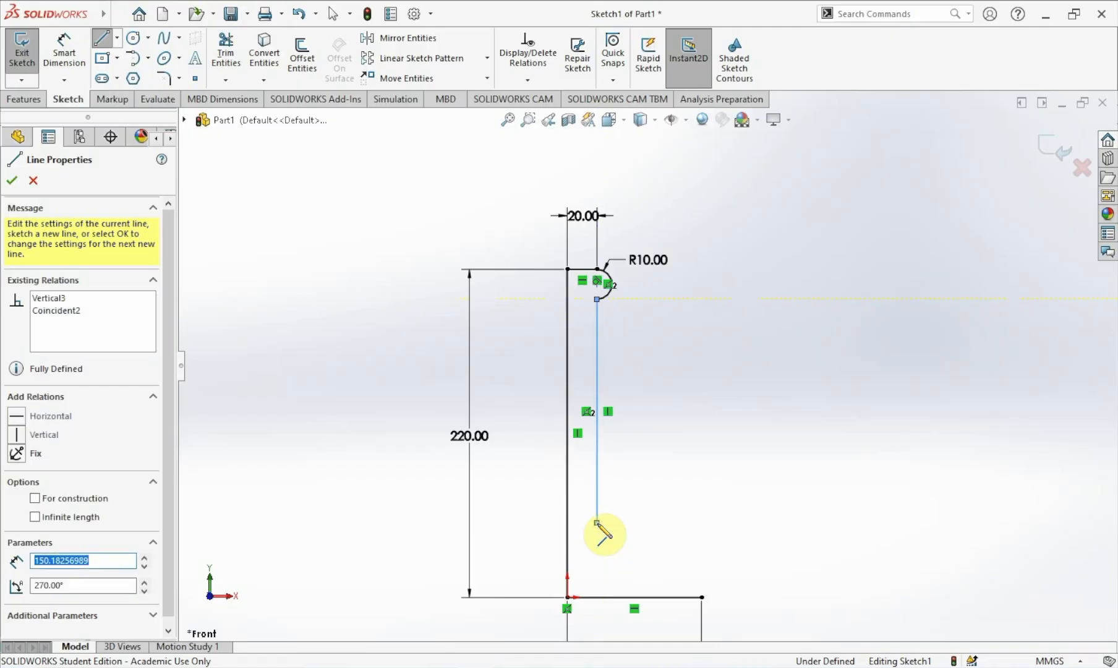
key(Escape)
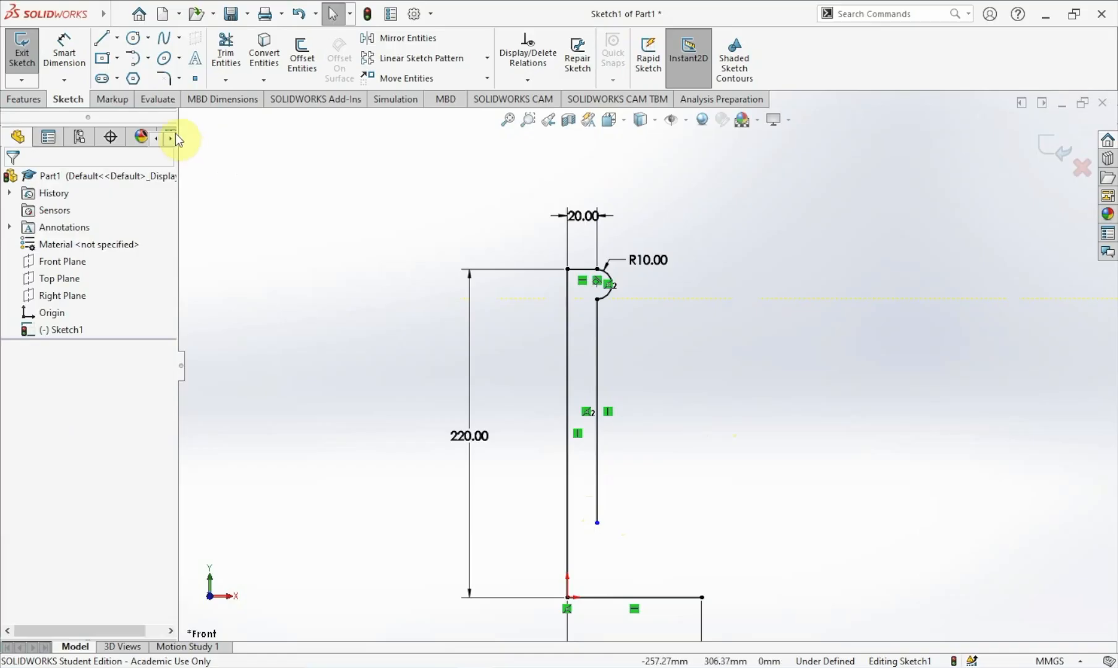
Sketch a 3 Point Arc of about 32 mm radius bulging rightward, with both ends on the new vertical line.
click(147, 58)
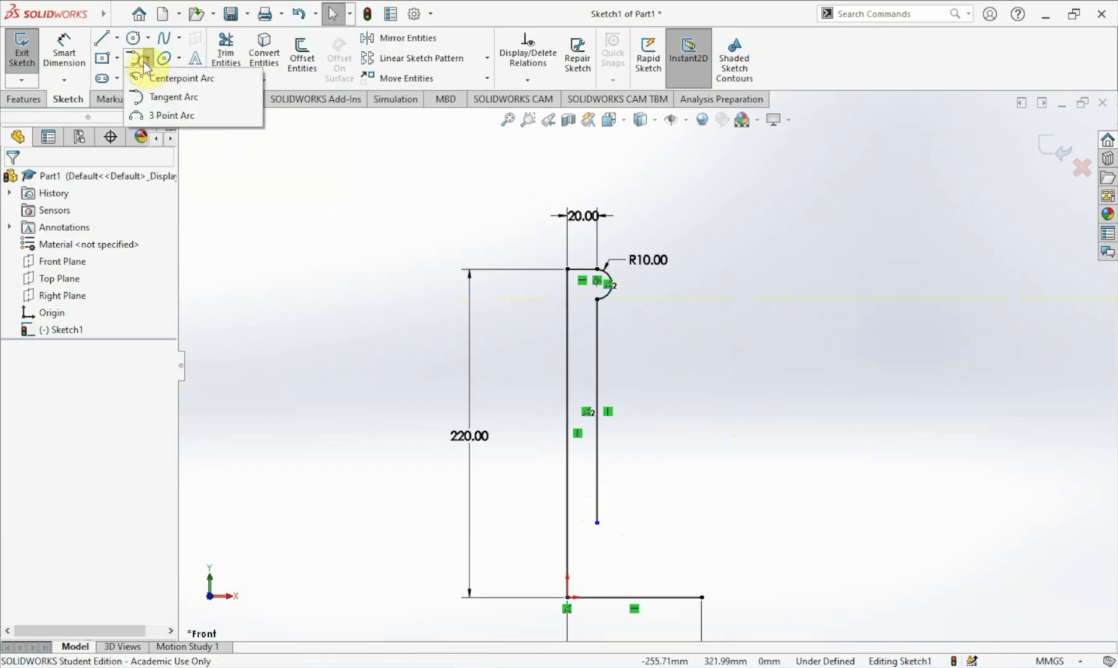
click(147, 61)
click(148, 62)
click(159, 115)
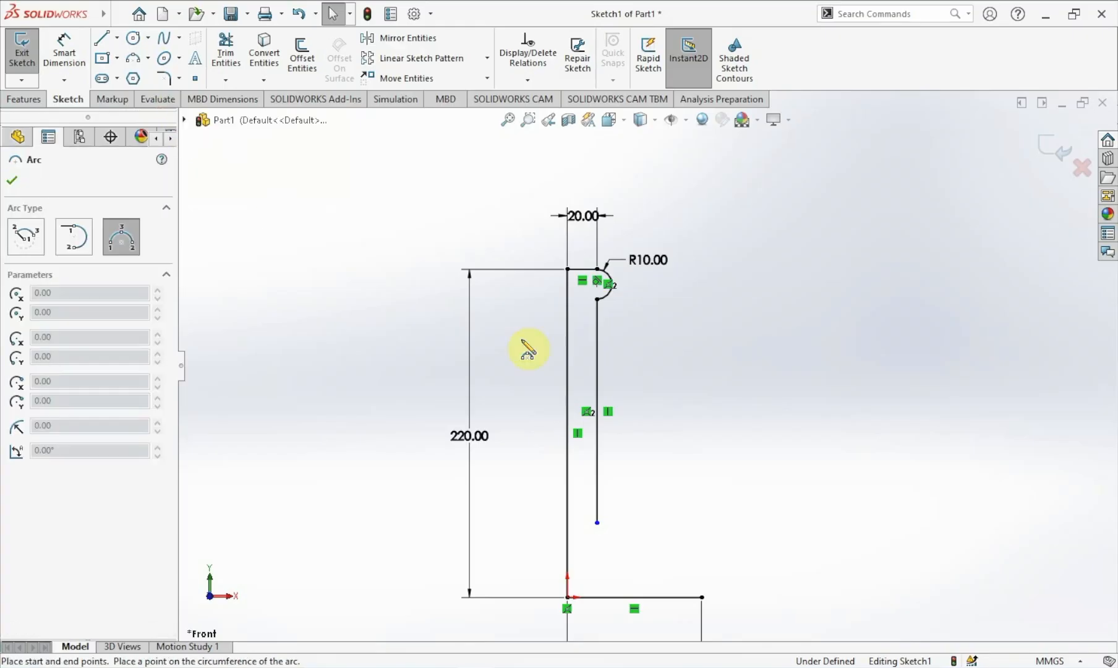
scroll(643, 383, down, 3)
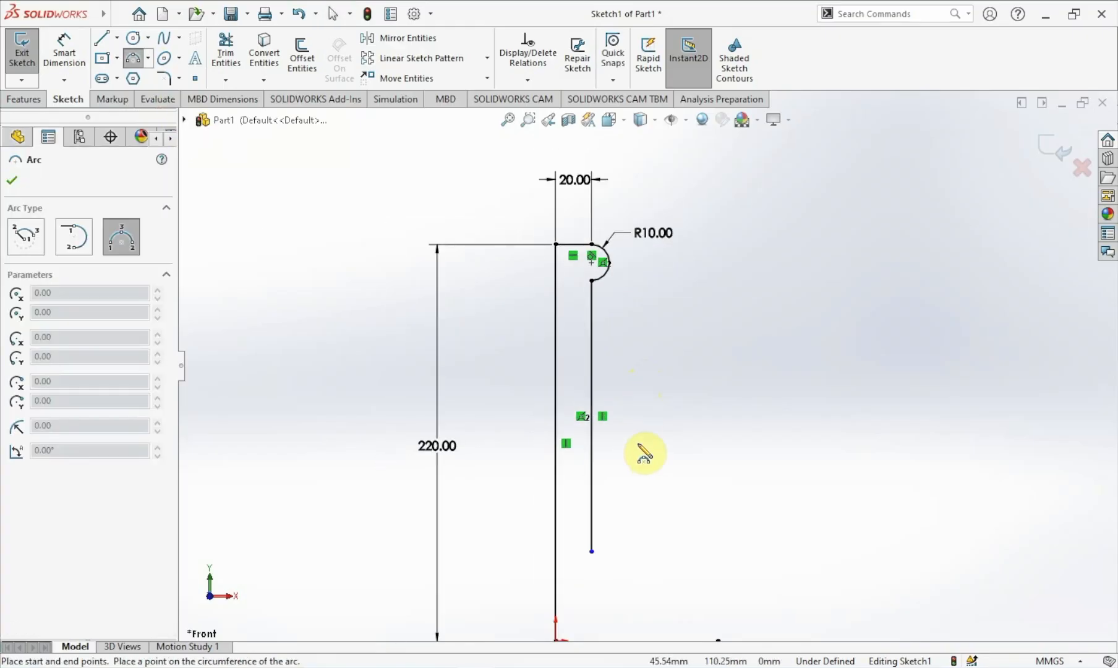
click(592, 347)
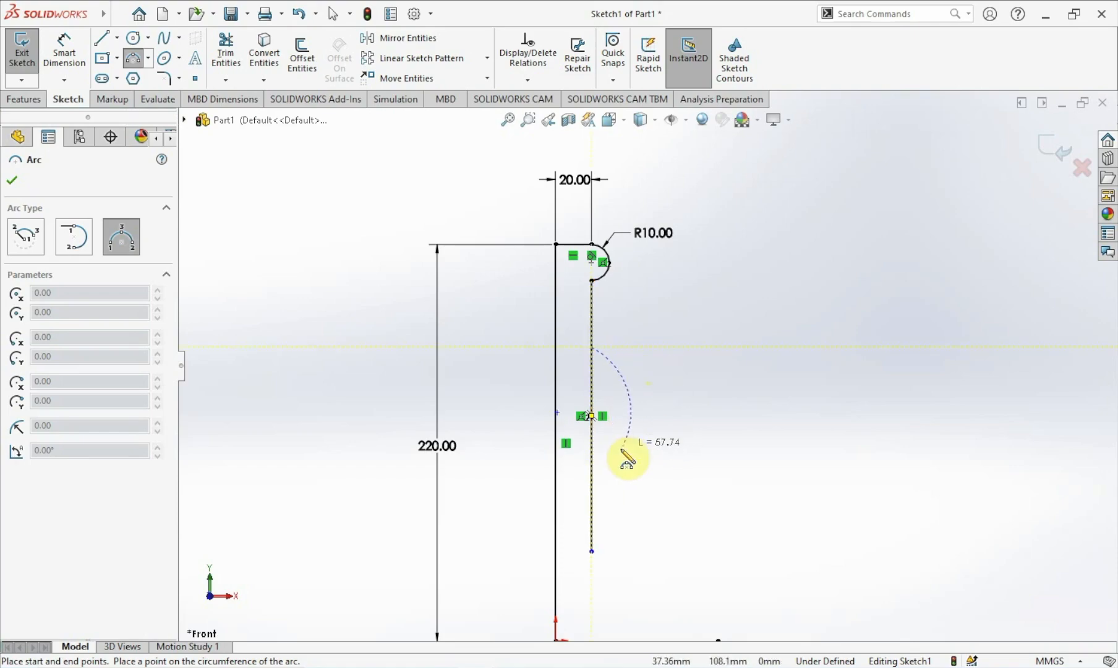
click(593, 463)
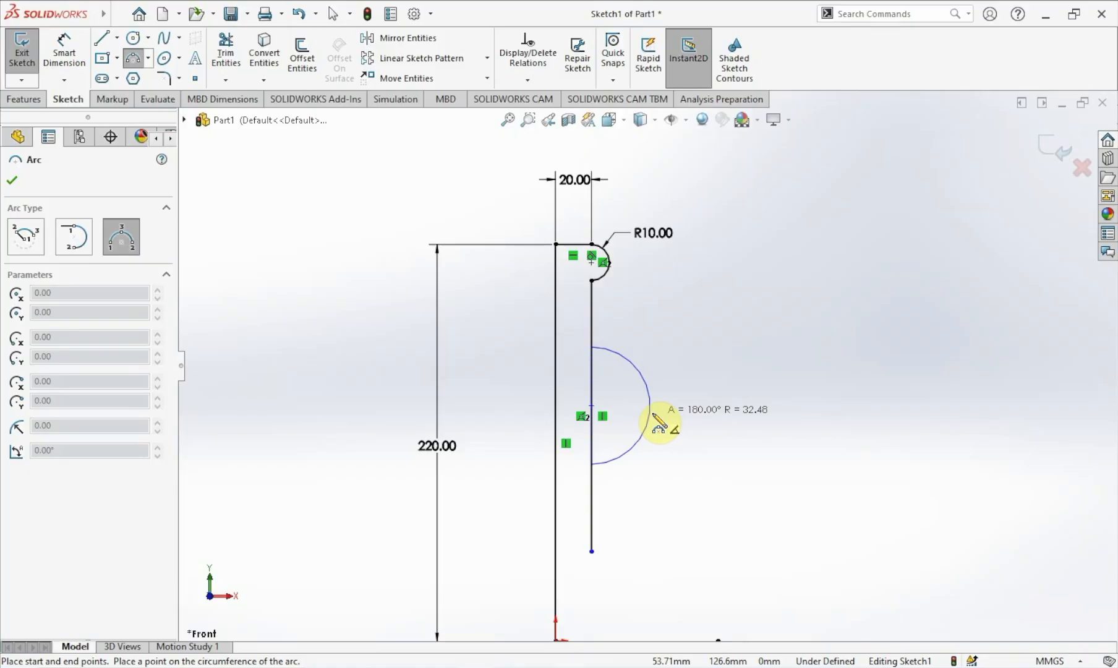
click(658, 421)
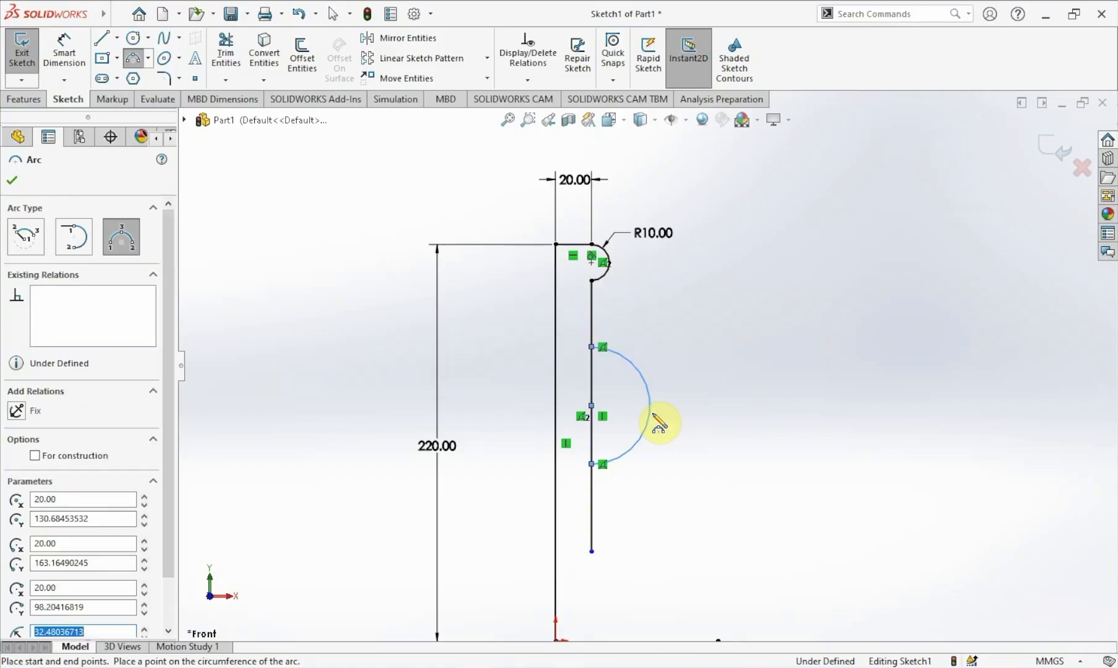
key(Escape)
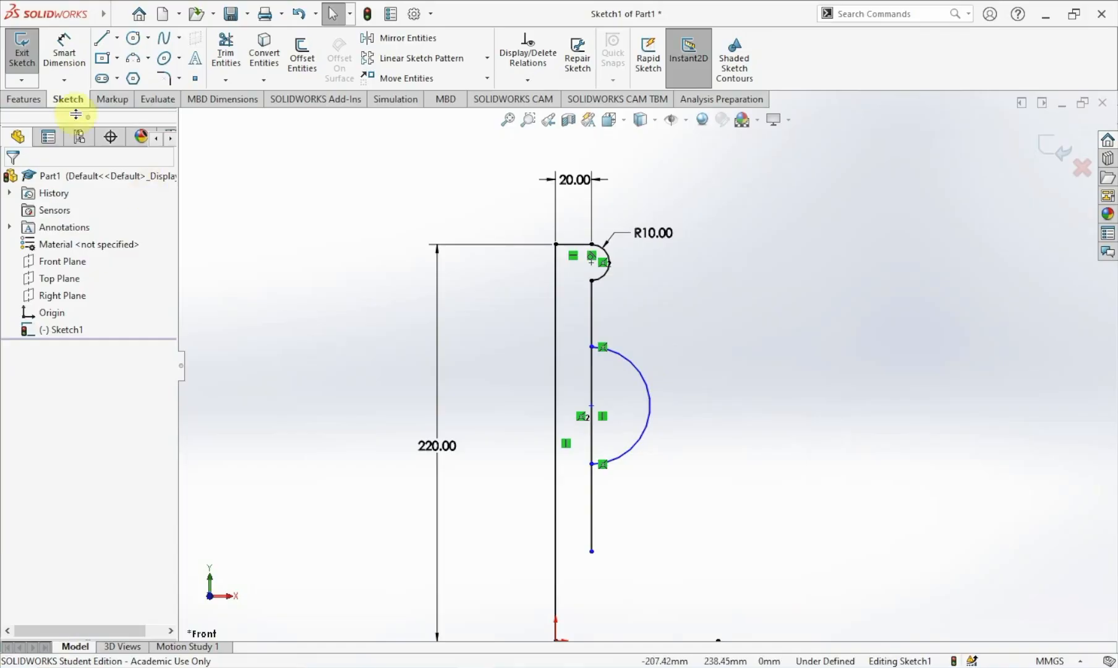
Dimension the 3-point arc's radius to 20 mm.
click(62, 62)
click(640, 375)
click(689, 359)
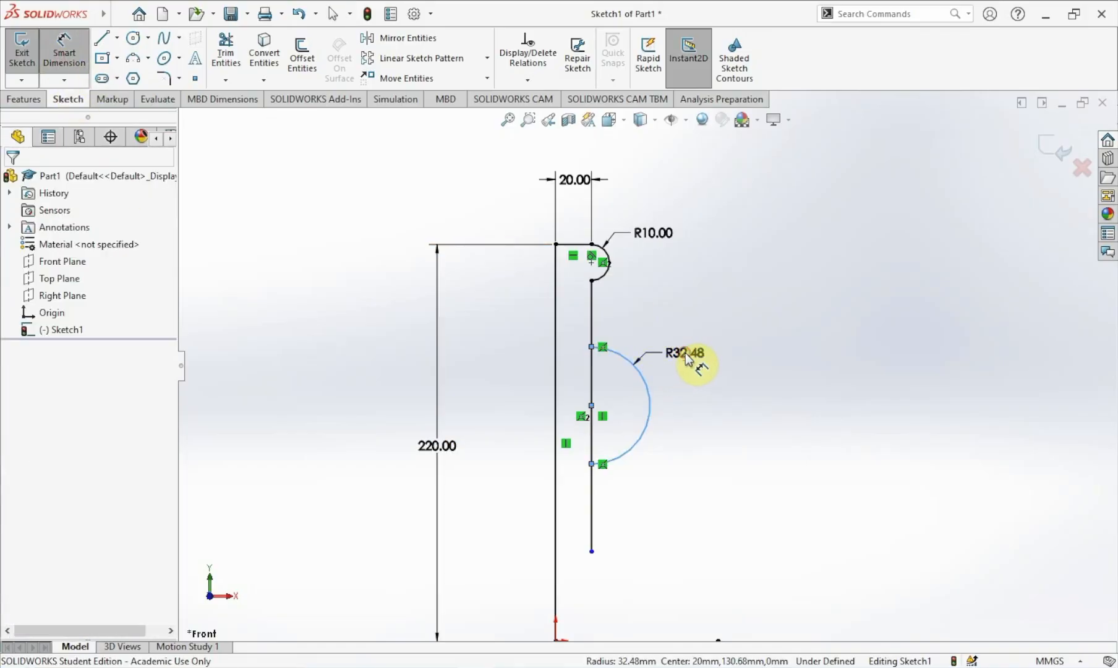
key(Return)
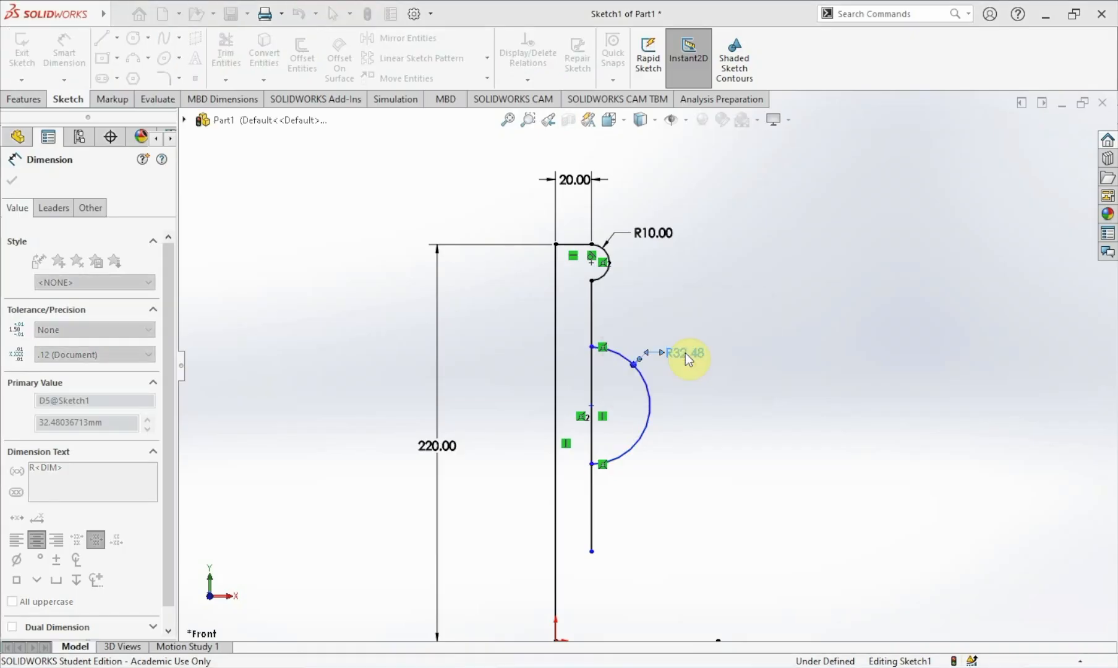
key(Escape)
Trim away the vertical line segment lying inside the 20 mm arc.
scroll(671, 368, down, 2)
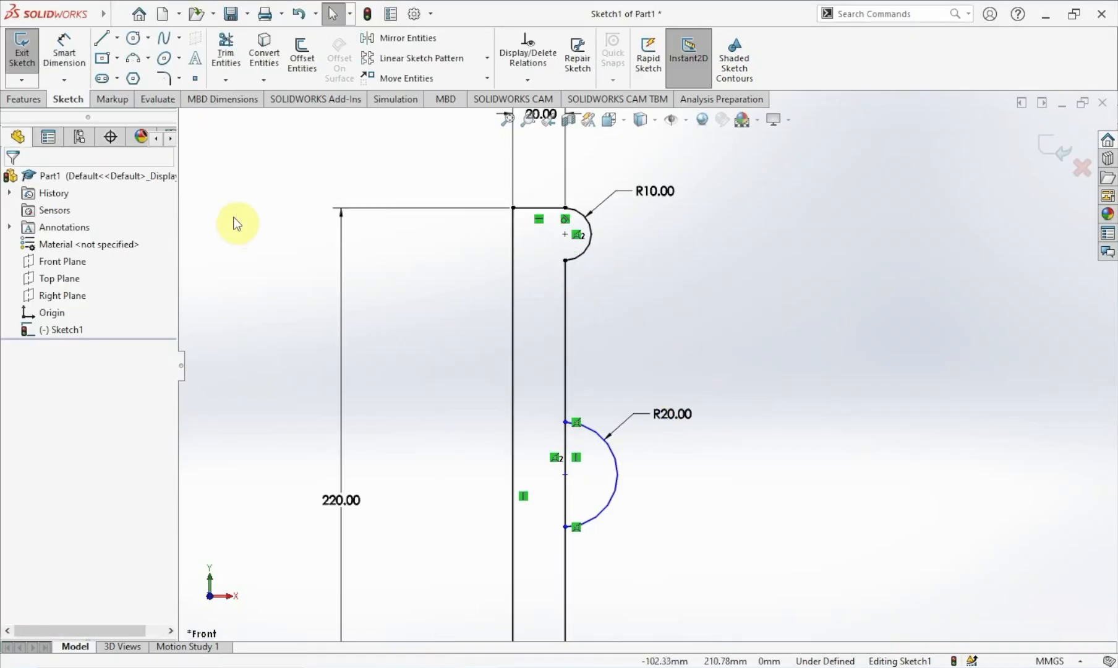
click(222, 61)
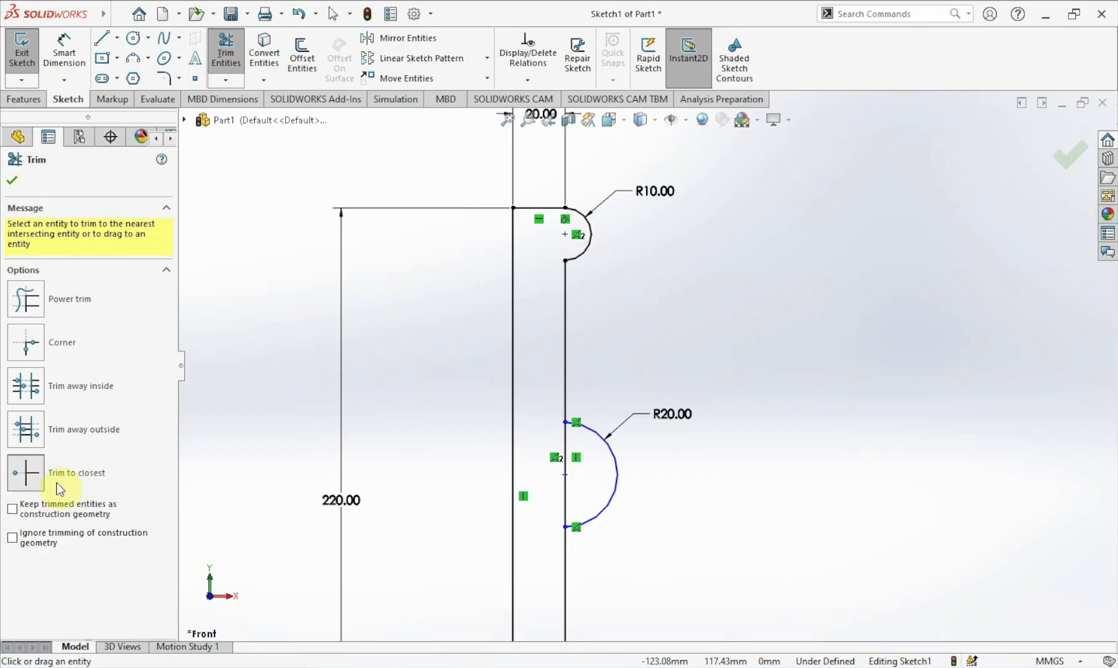
click(565, 502)
key(Escape)
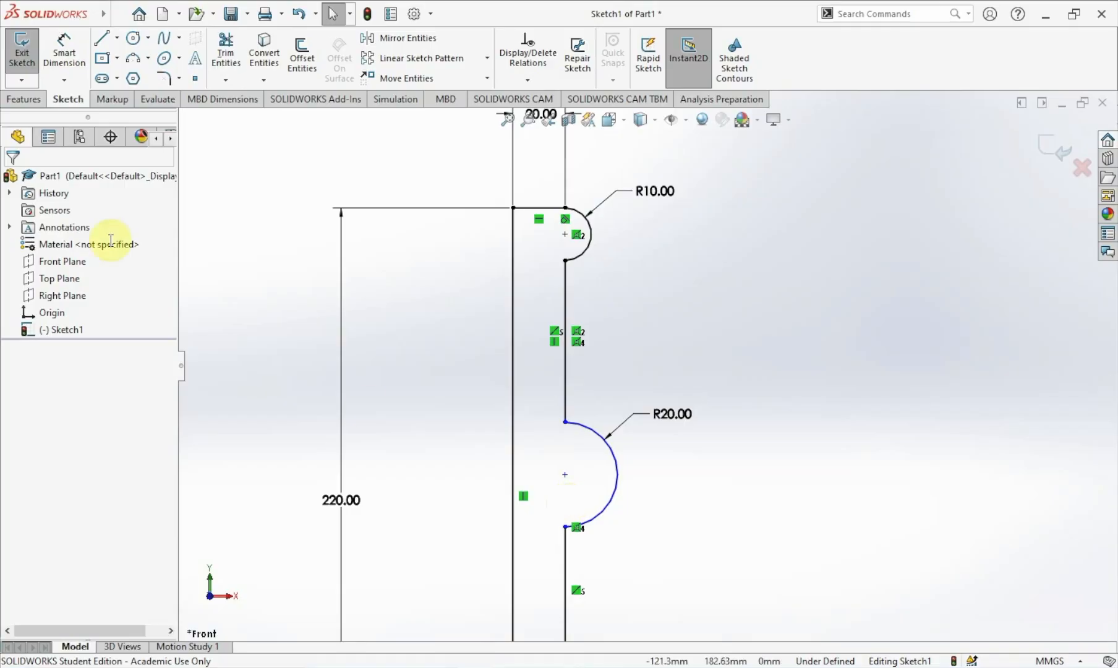
Dimension the line segment between the two arcs to 40 mm.
click(73, 62)
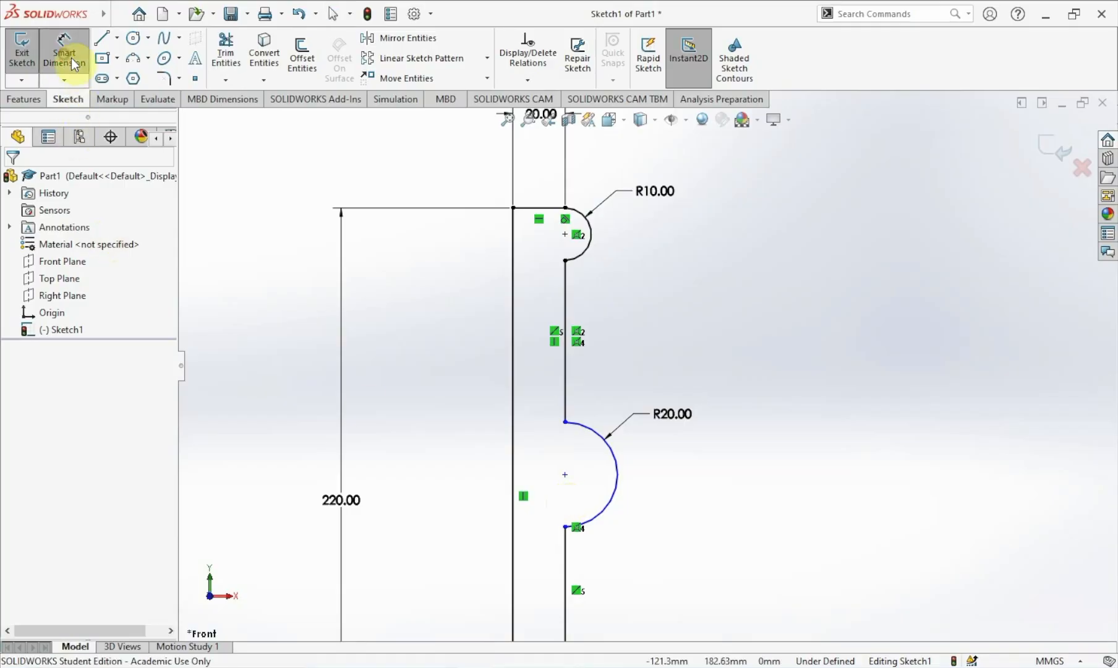
click(568, 304)
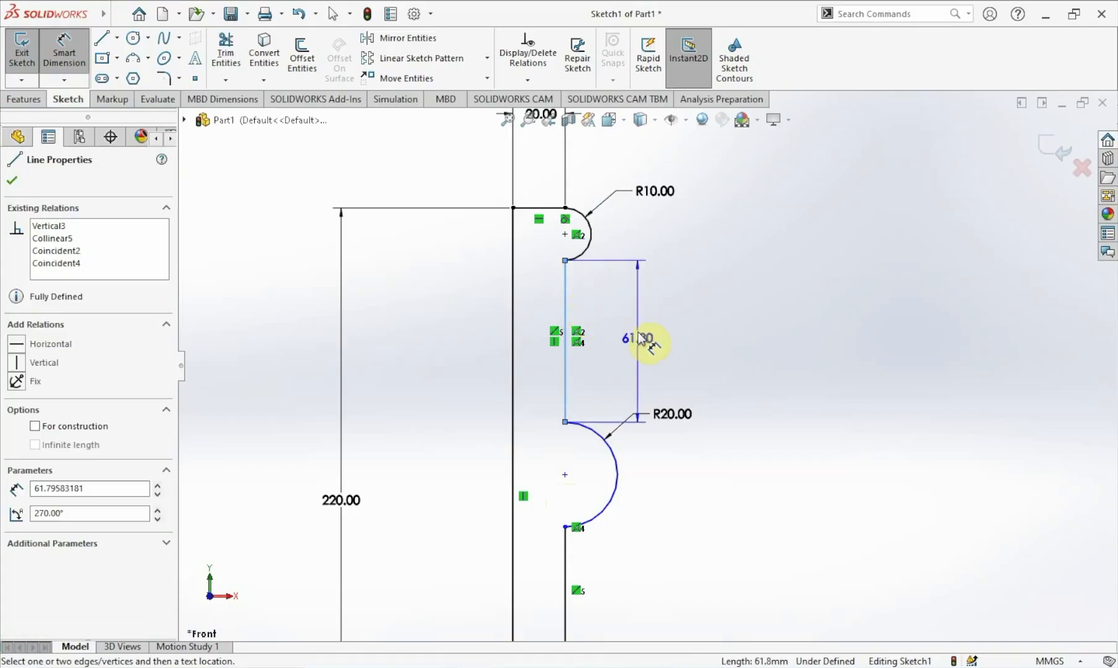
click(626, 348)
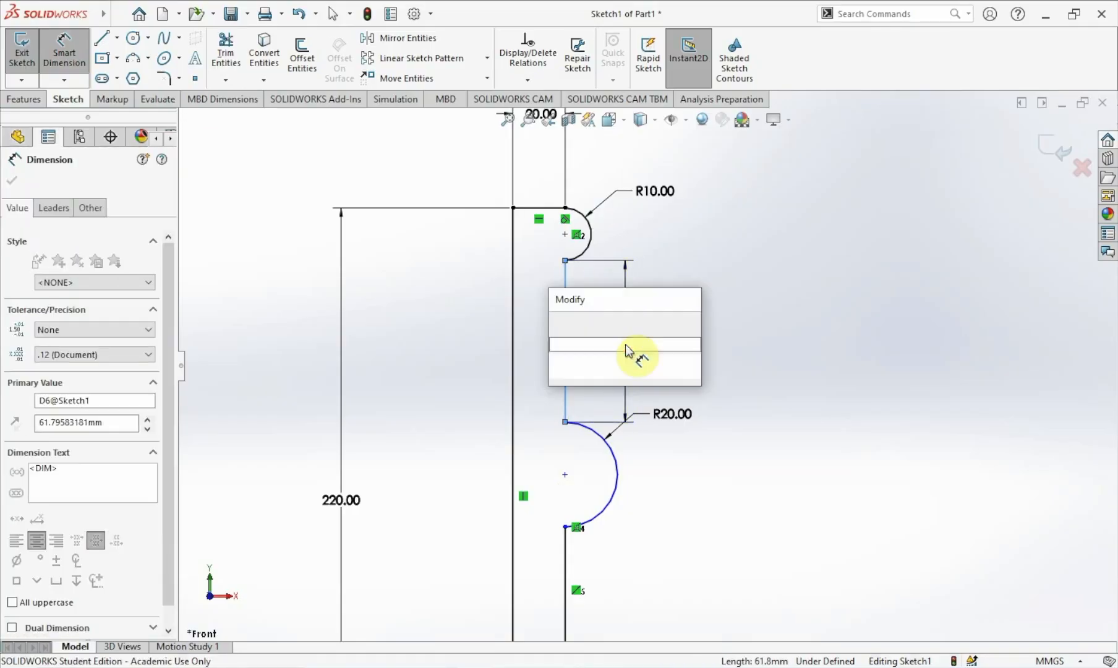
text(40)
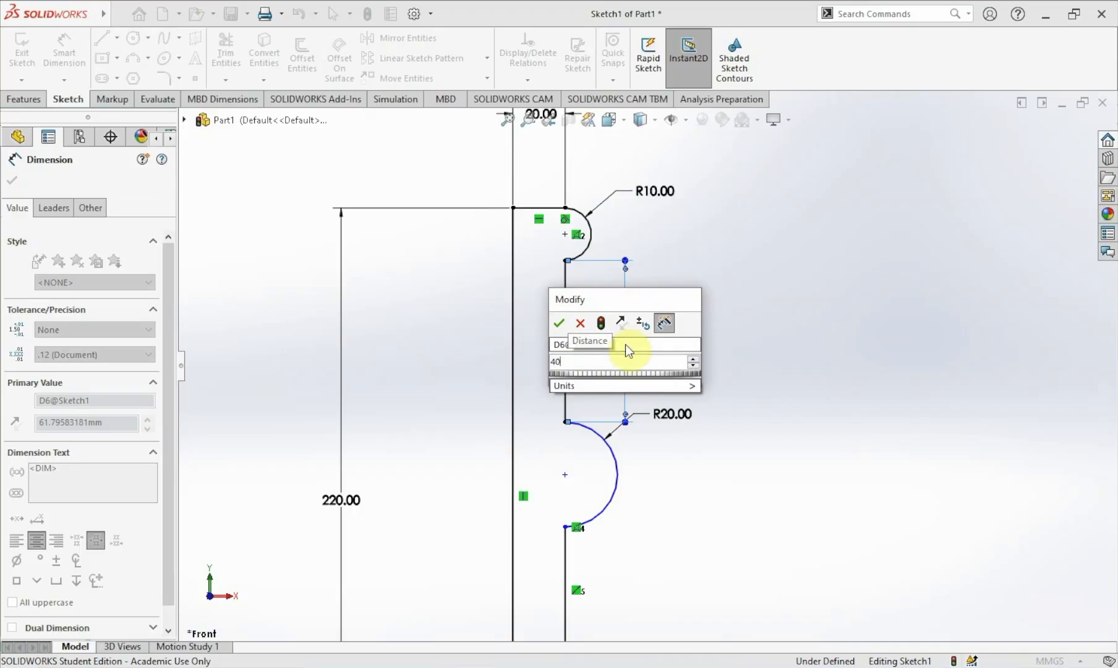
click(567, 324)
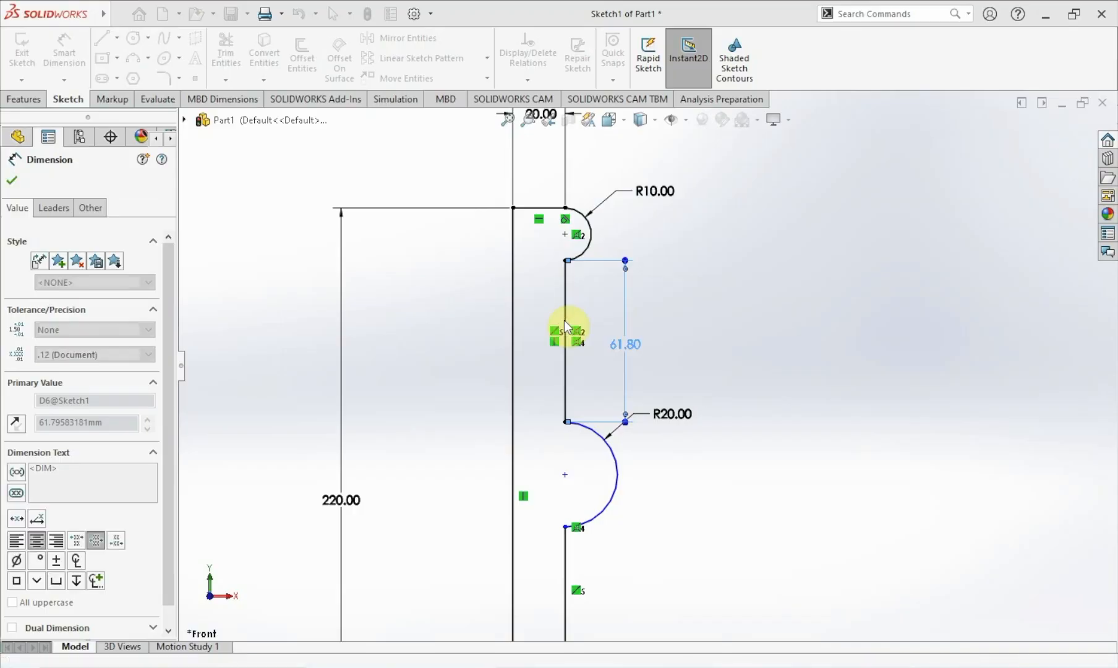
key(Escape)
Make the line segments above and below the 20 mm arc equal in length.
key(f)
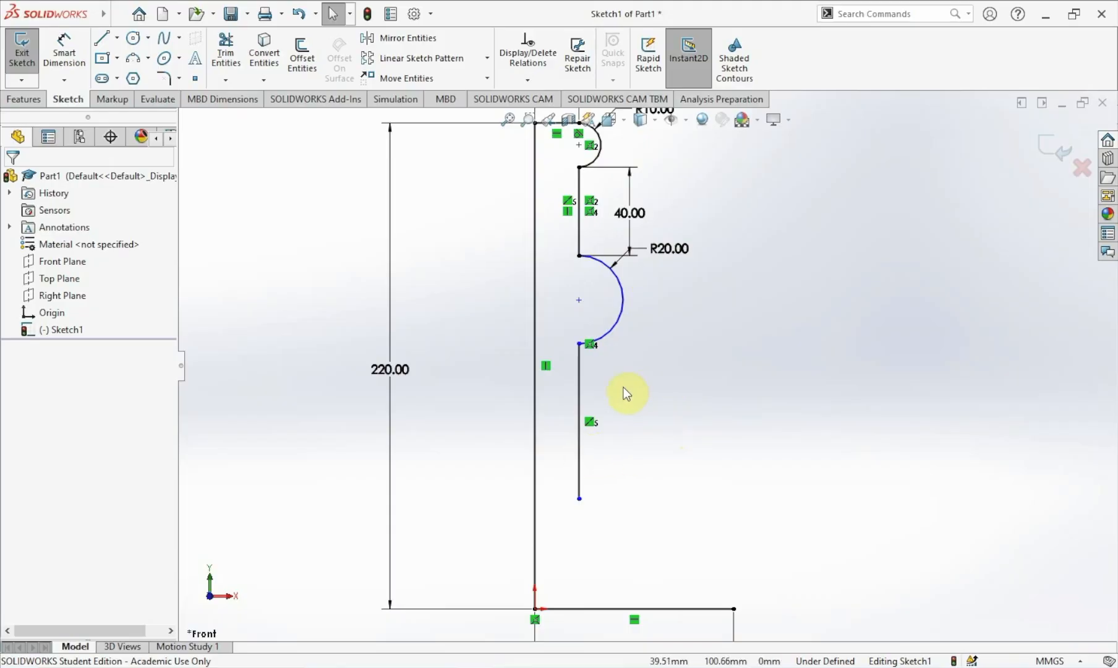
click(579, 240)
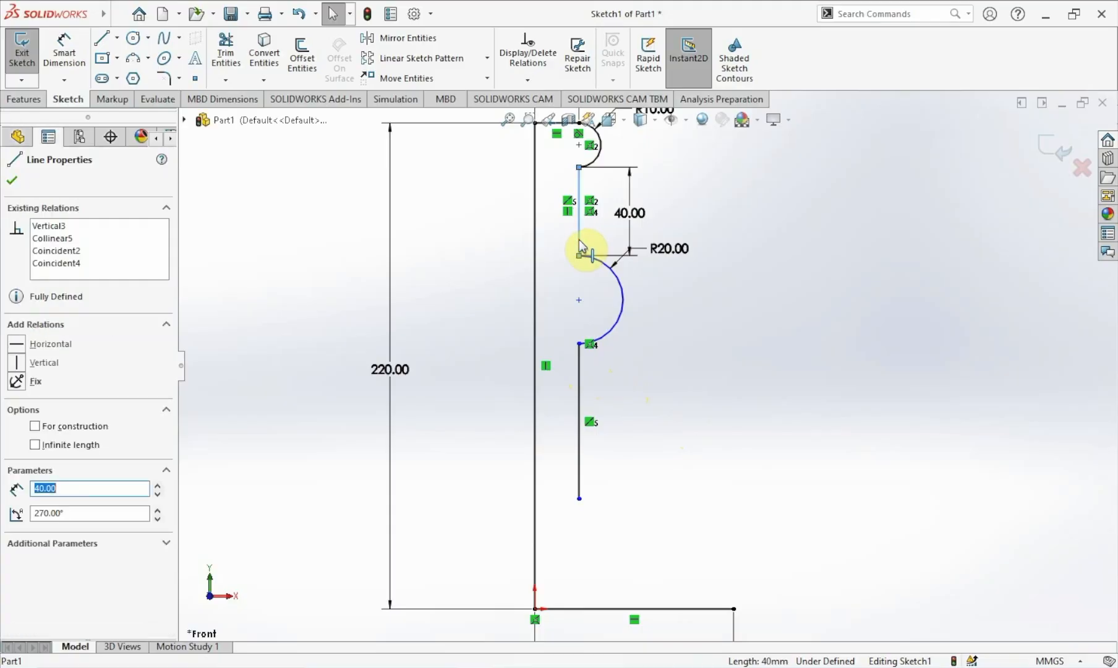
ctrl+click(580, 387)
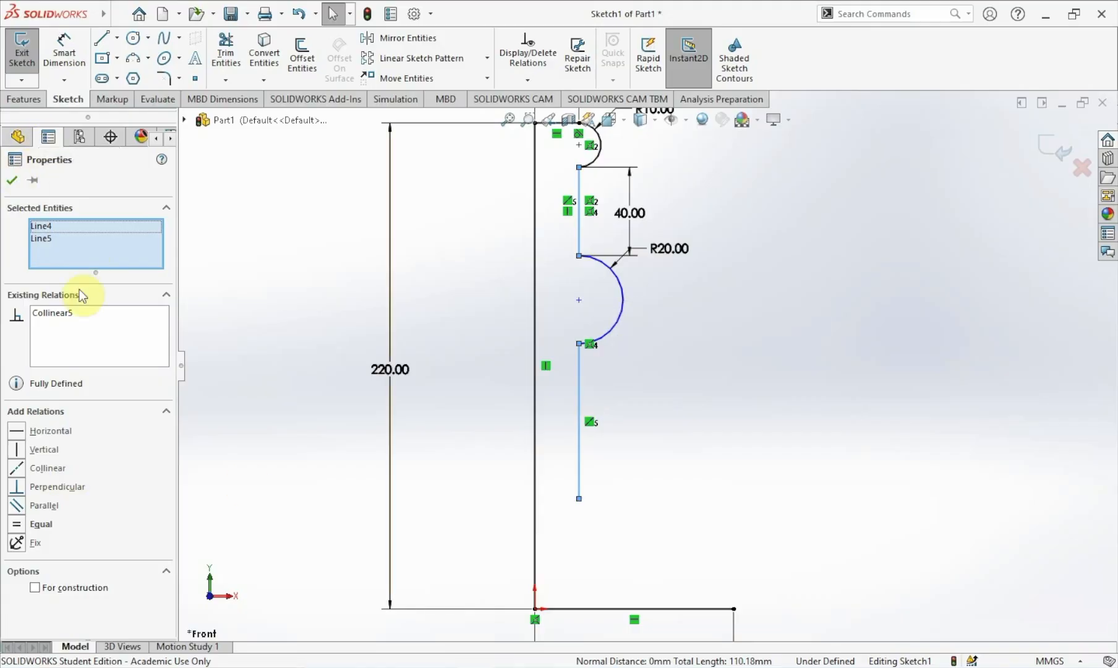
click(17, 524)
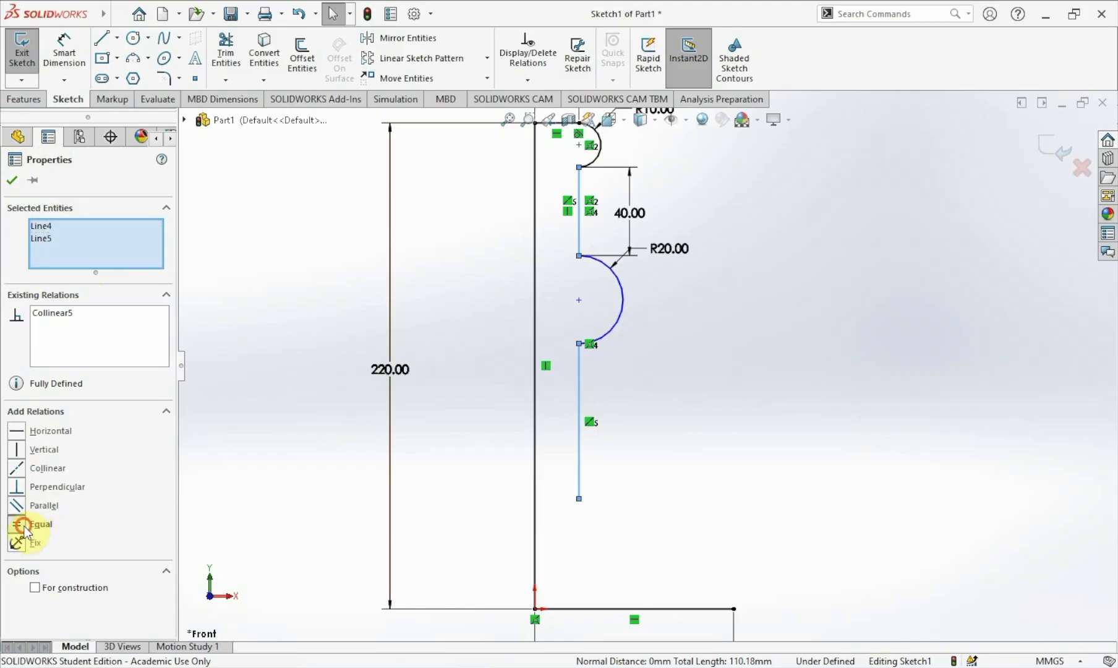
click(13, 181)
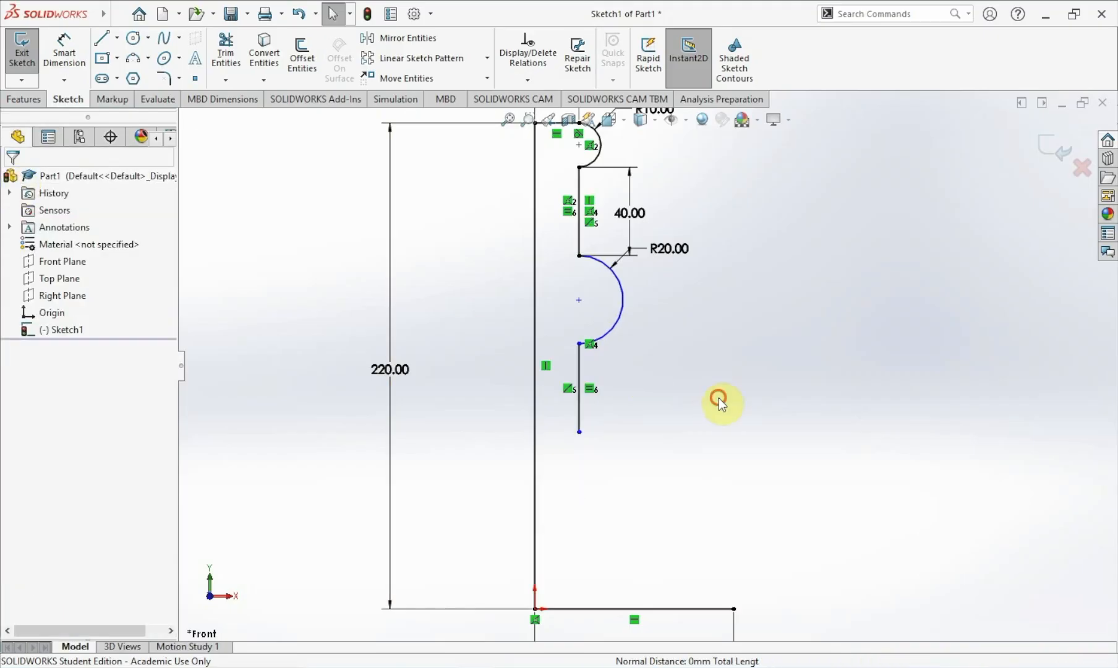
Make the 20 mm arc's center point coincident with the 40 mm vertical line between the arcs.
right_click(727, 355)
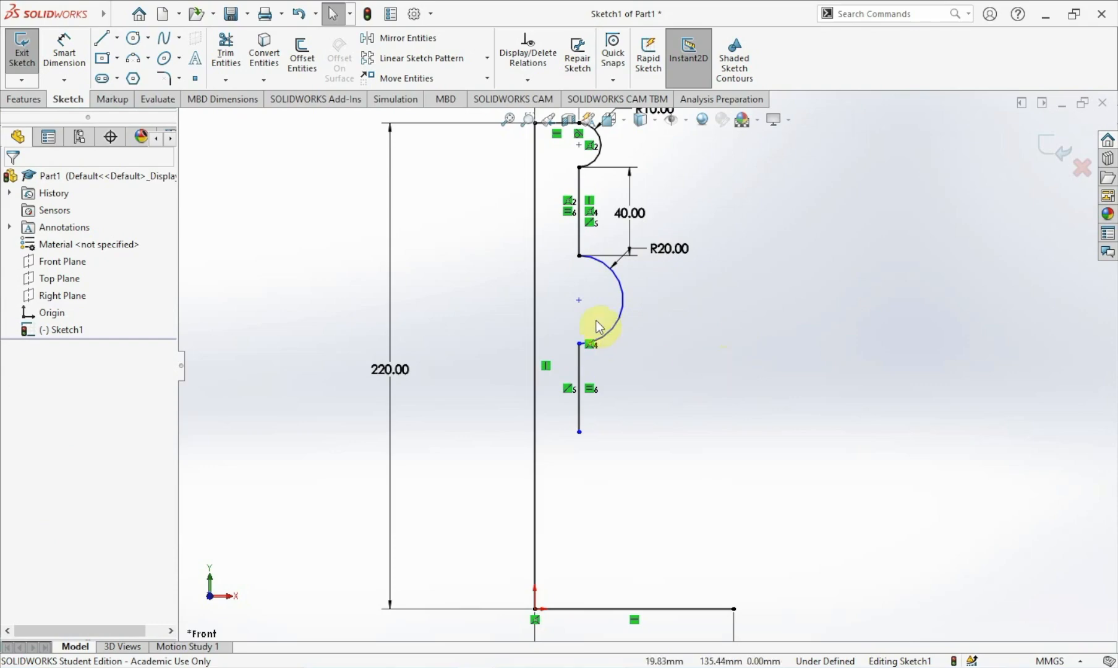
click(578, 301)
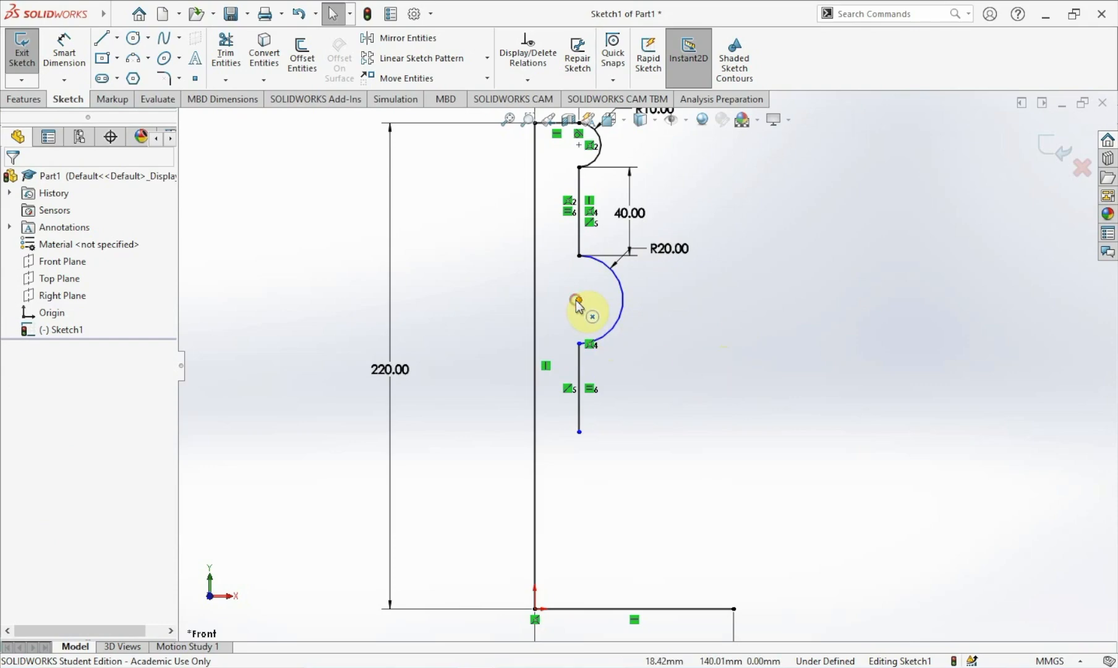
ctrl+click(582, 238)
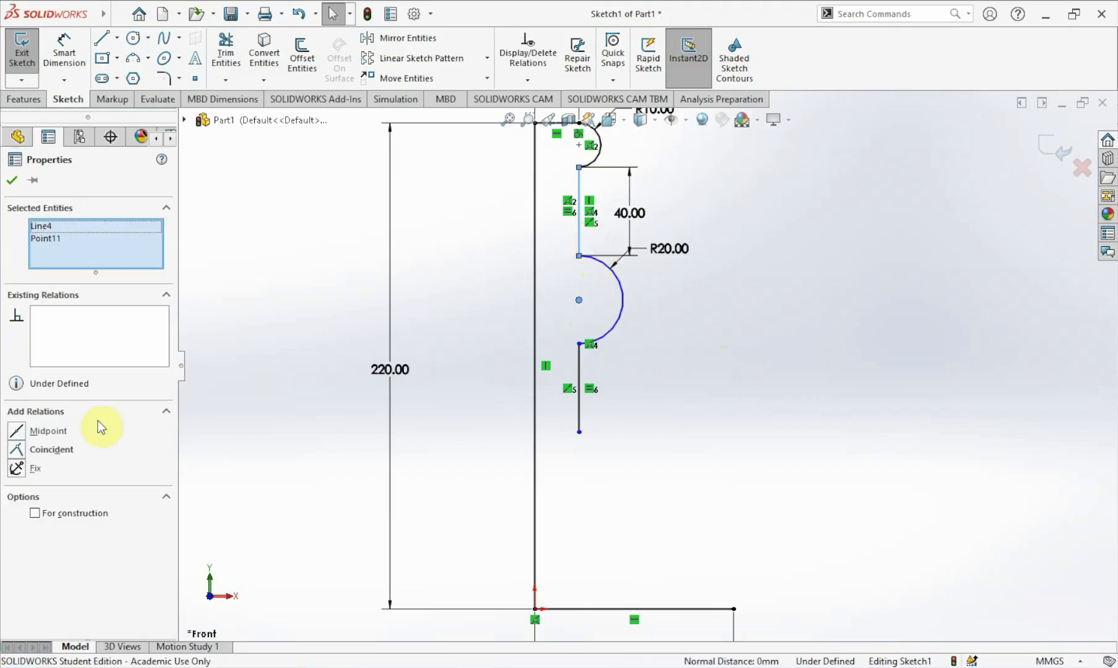
click(49, 452)
click(12, 180)
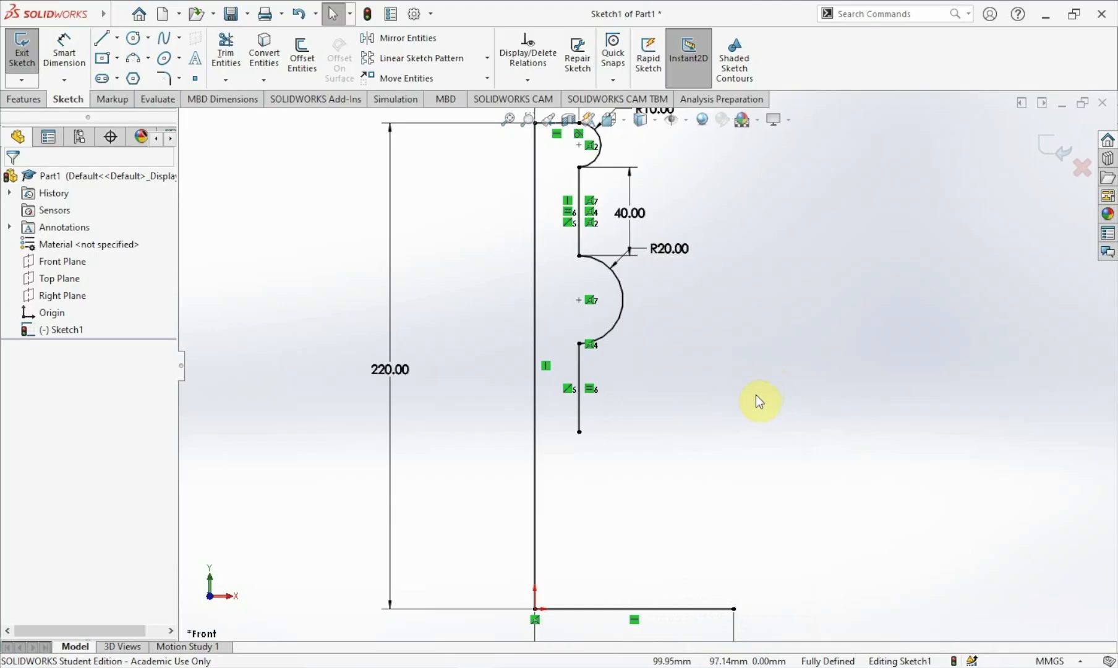
Draw two tangent arcs from the lower vertical line's end to the bottom horizontal line's end, radii about 62 mm and 37 mm.
click(146, 58)
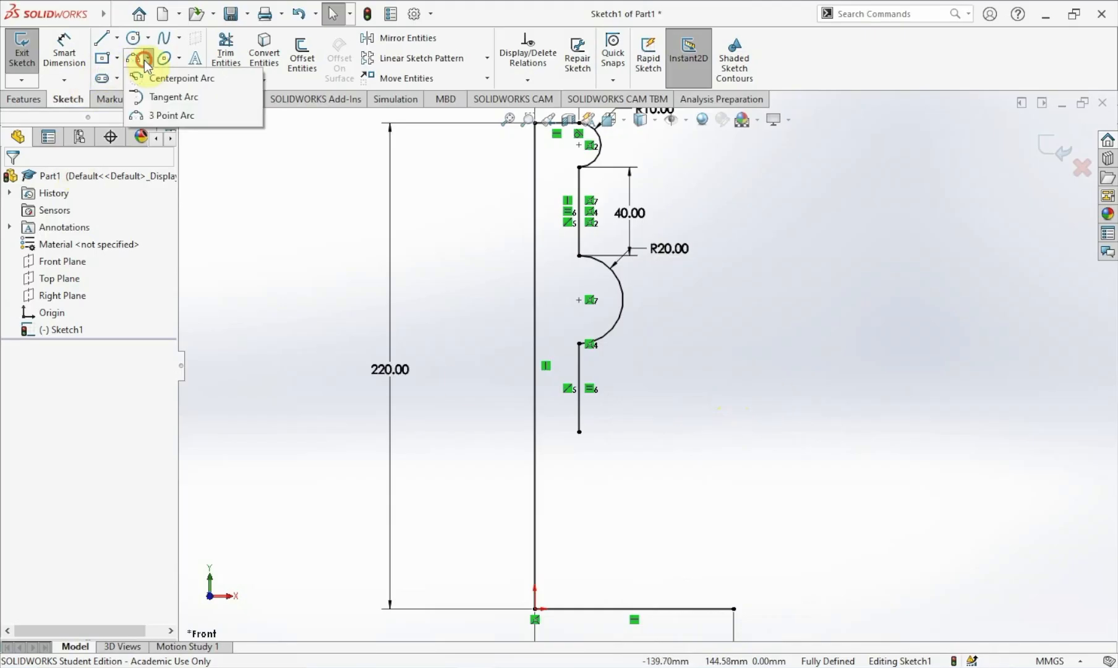
click(159, 97)
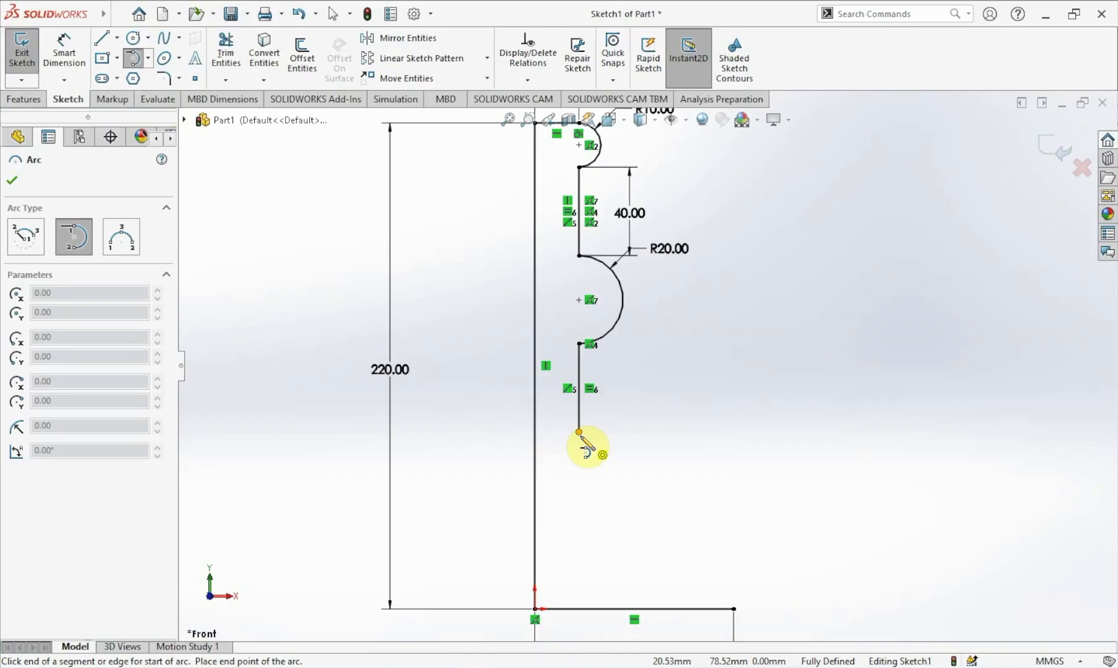
click(579, 433)
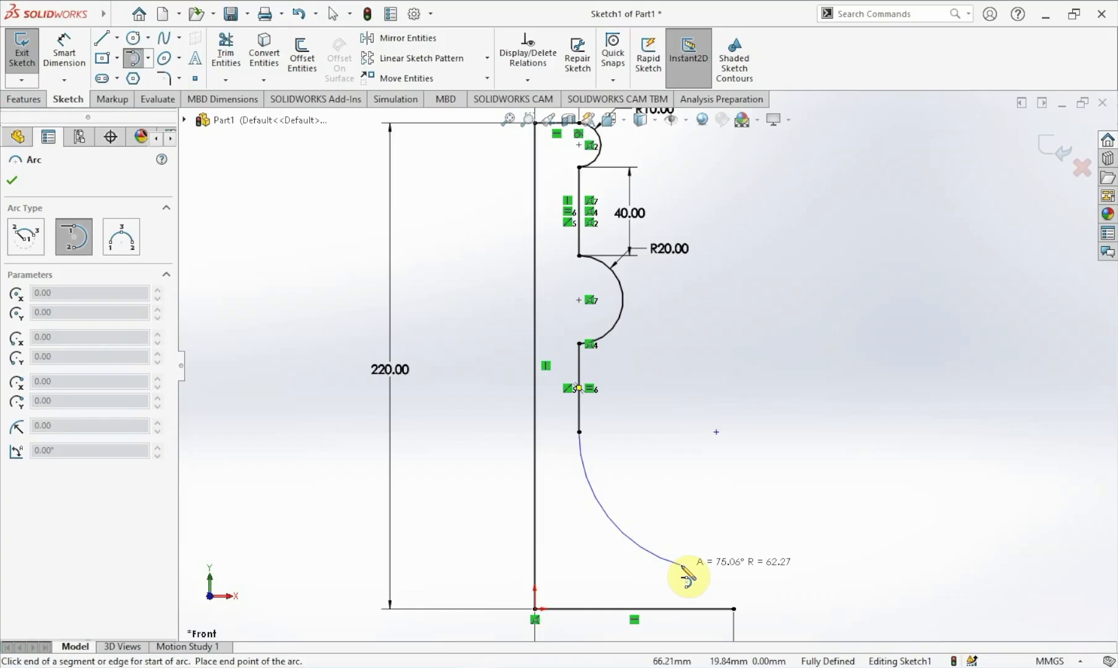
click(680, 563)
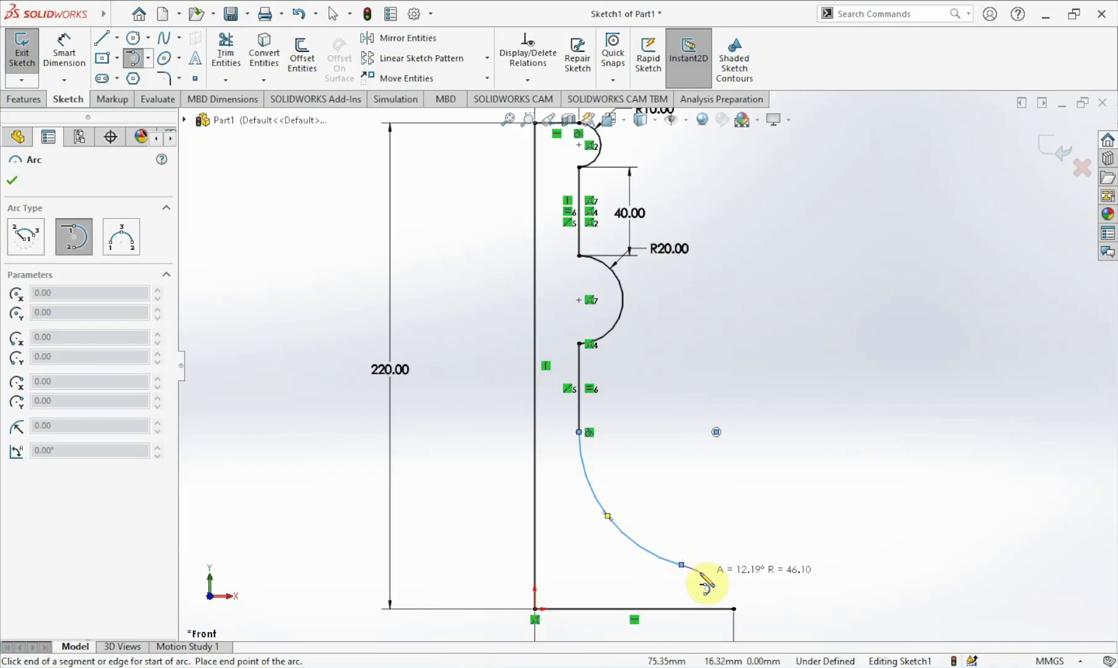
click(734, 609)
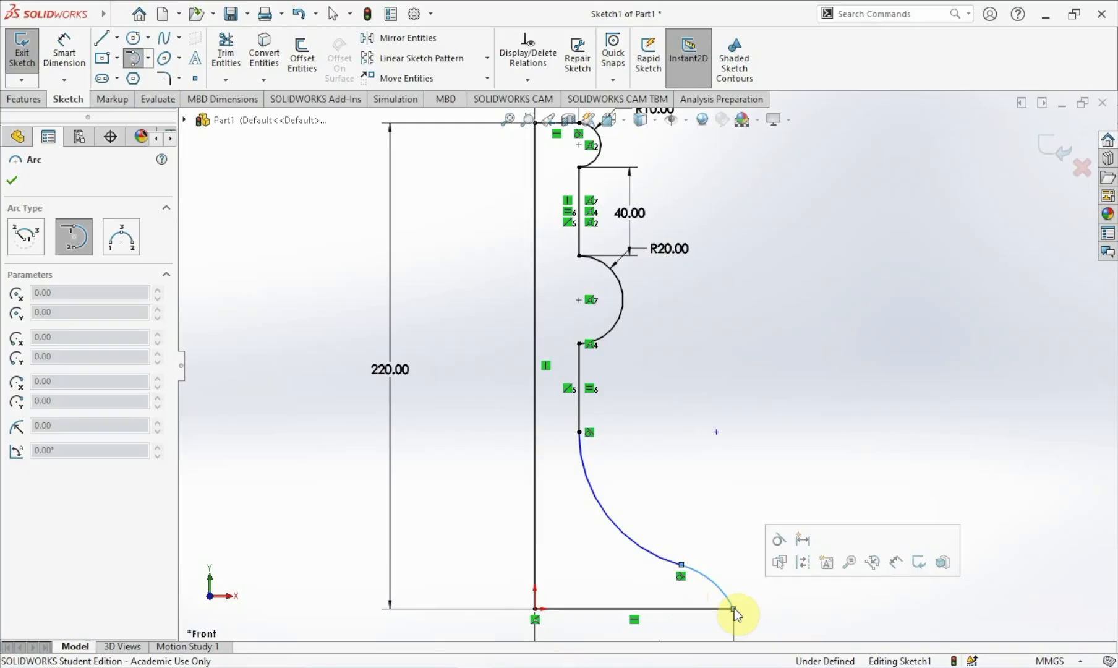
key(Escape)
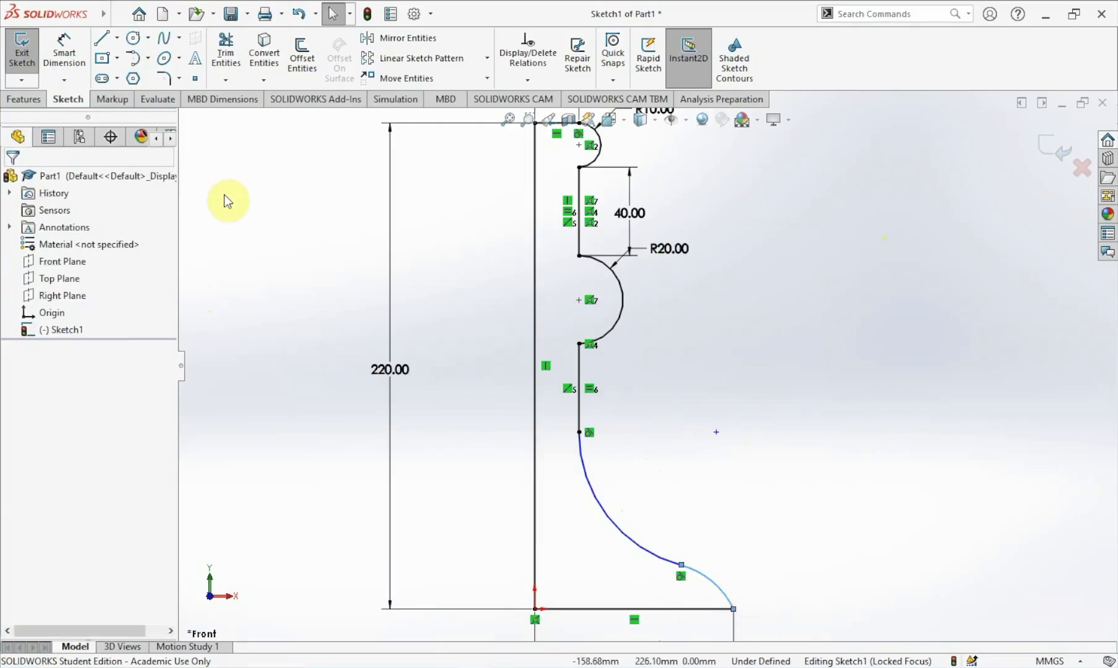
Dimension the upper tangent arc's radius to 60 mm.
click(64, 52)
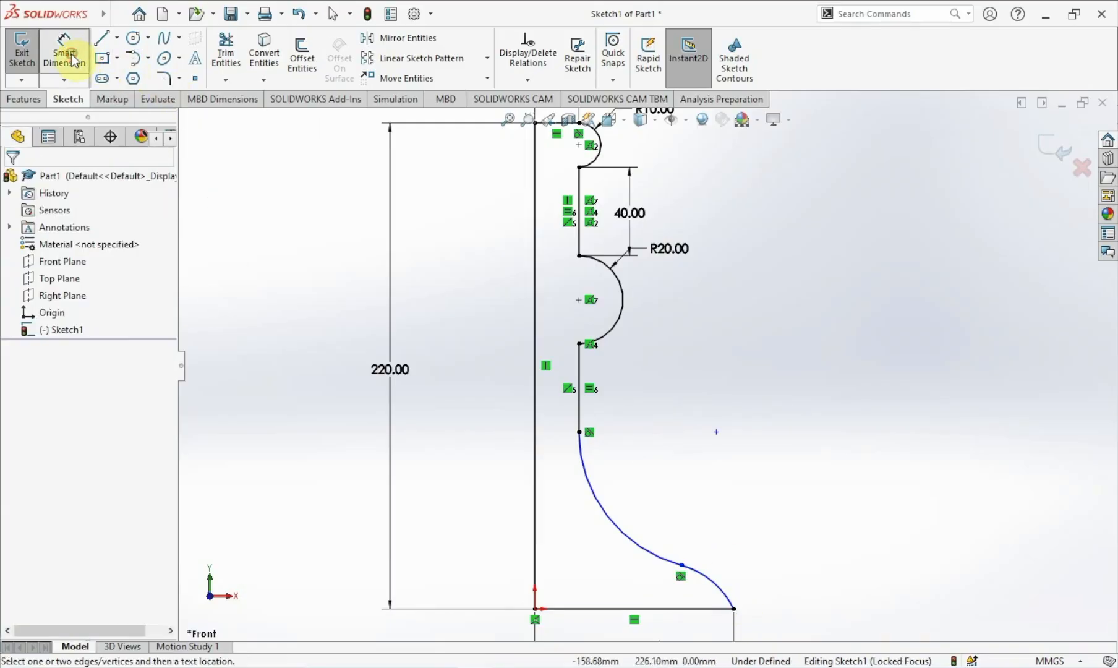
click(637, 543)
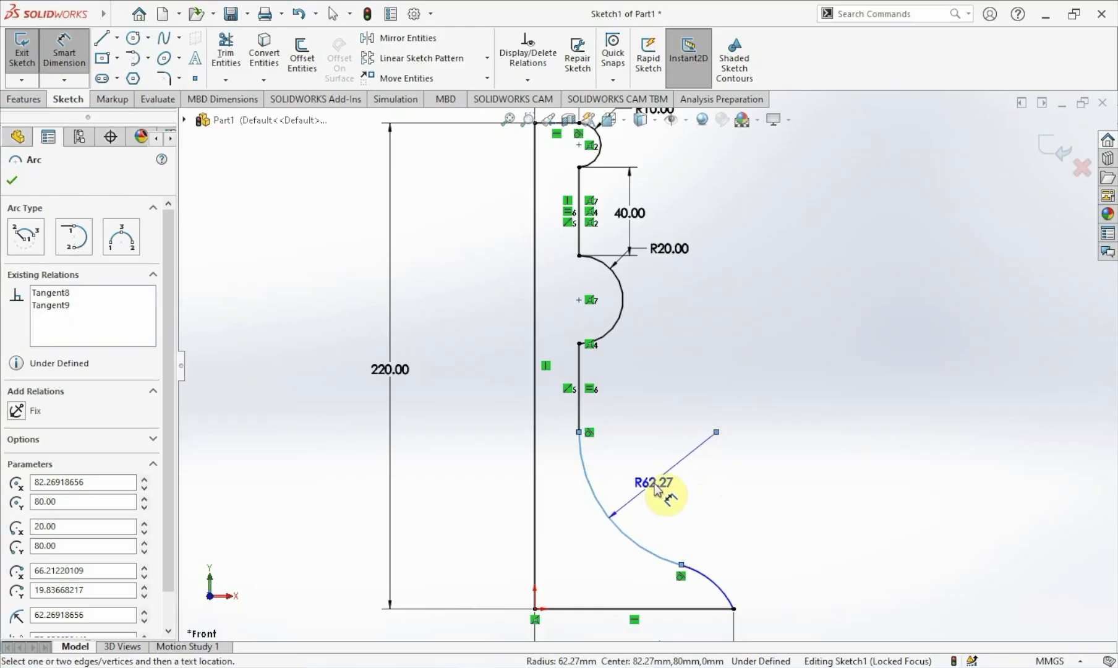
click(657, 488)
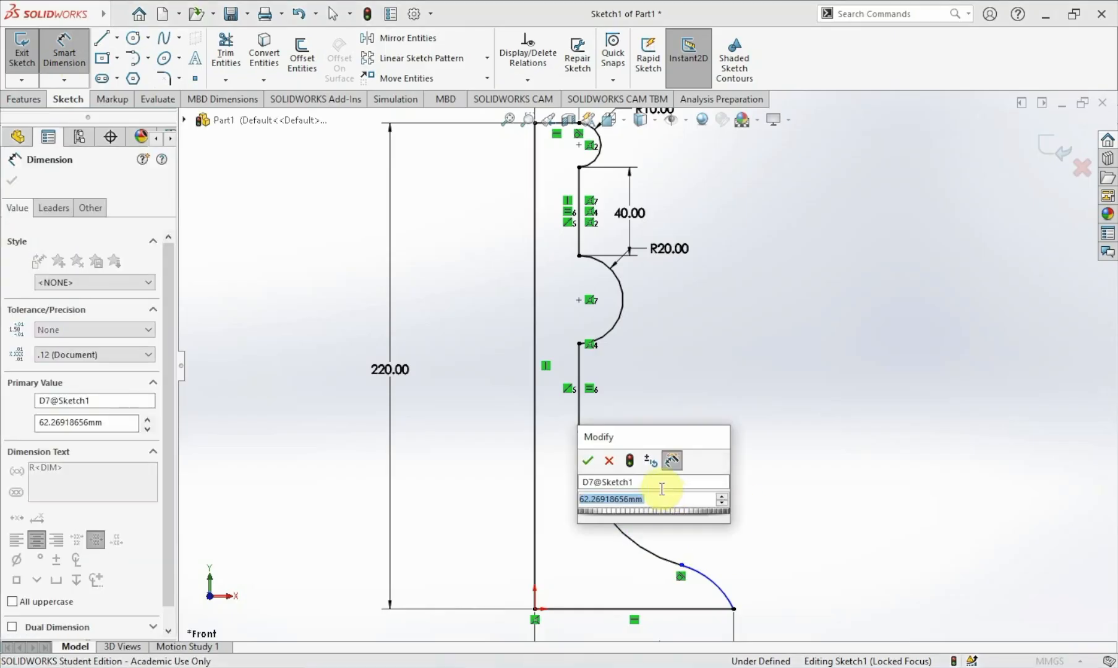
text(60)
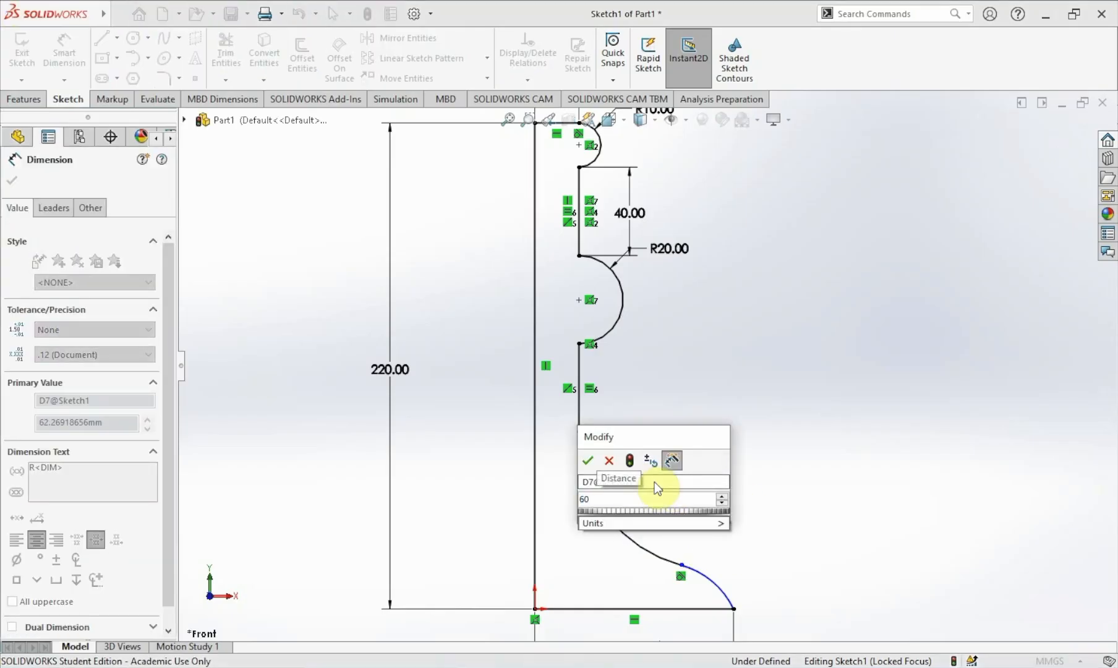
click(587, 461)
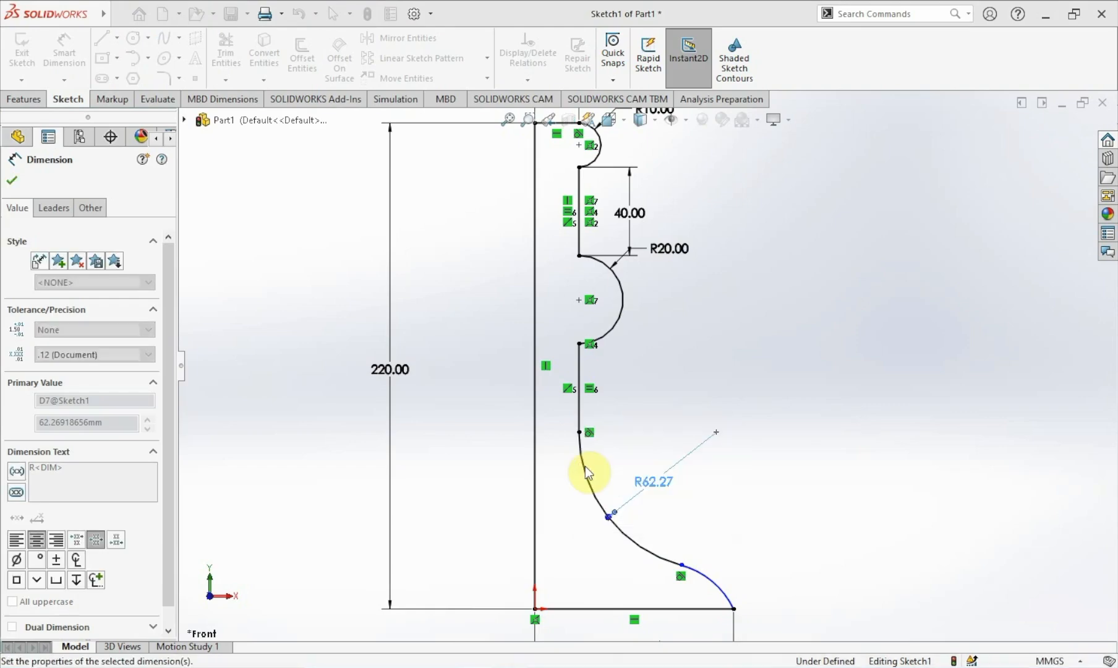
Dimension the lower tangent arc's radius to 12.5 mm.
click(709, 580)
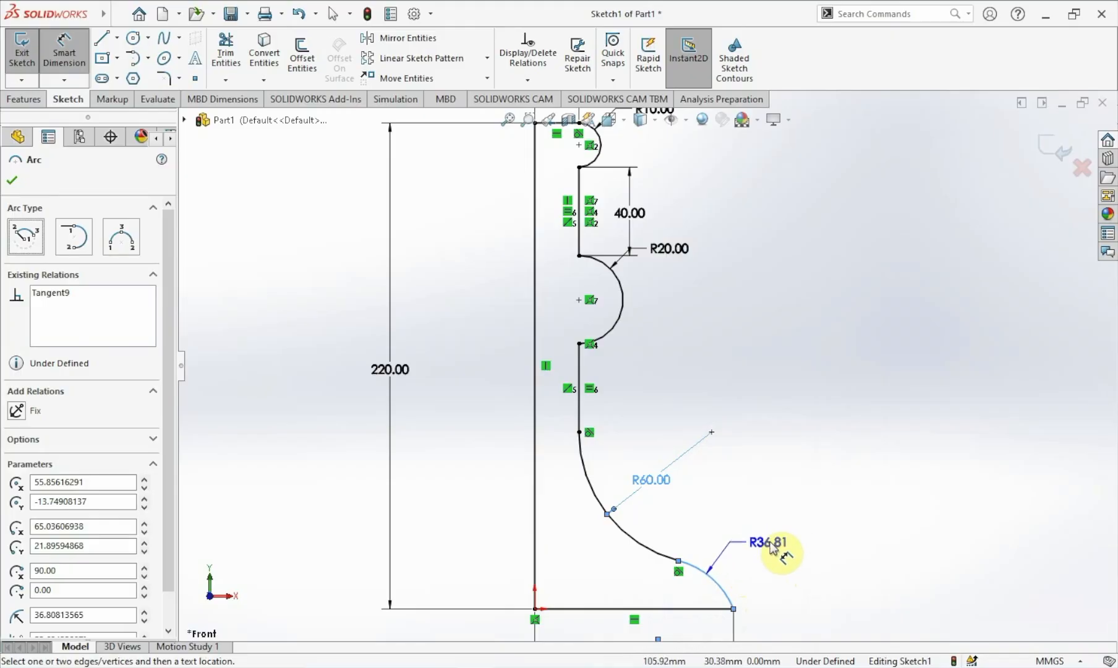
click(771, 545)
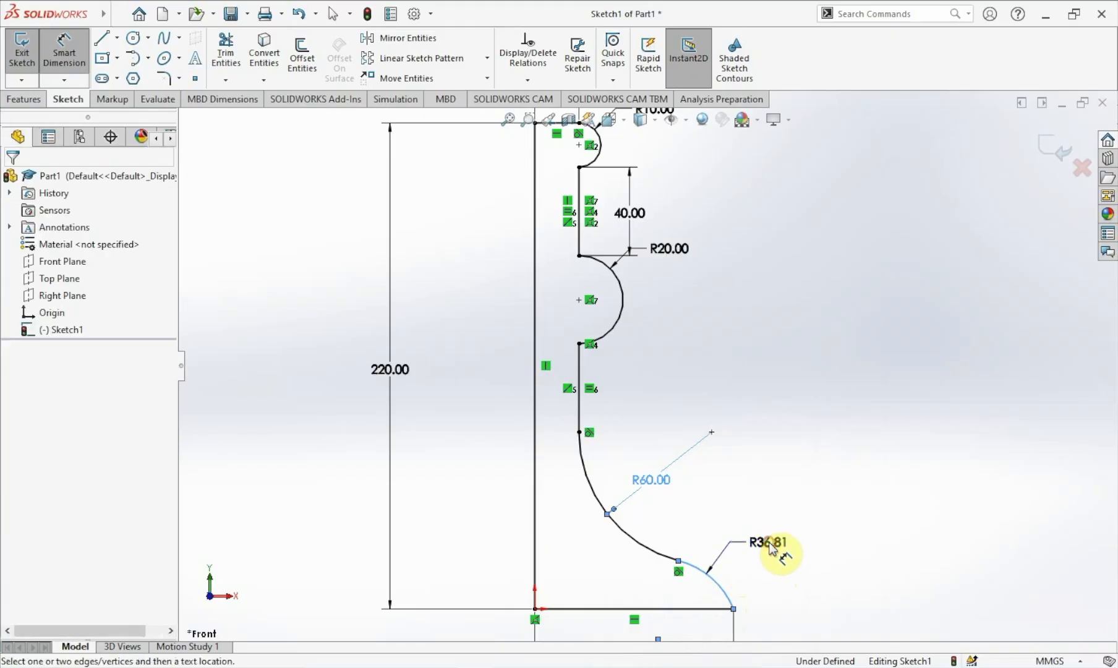
text(12.50)
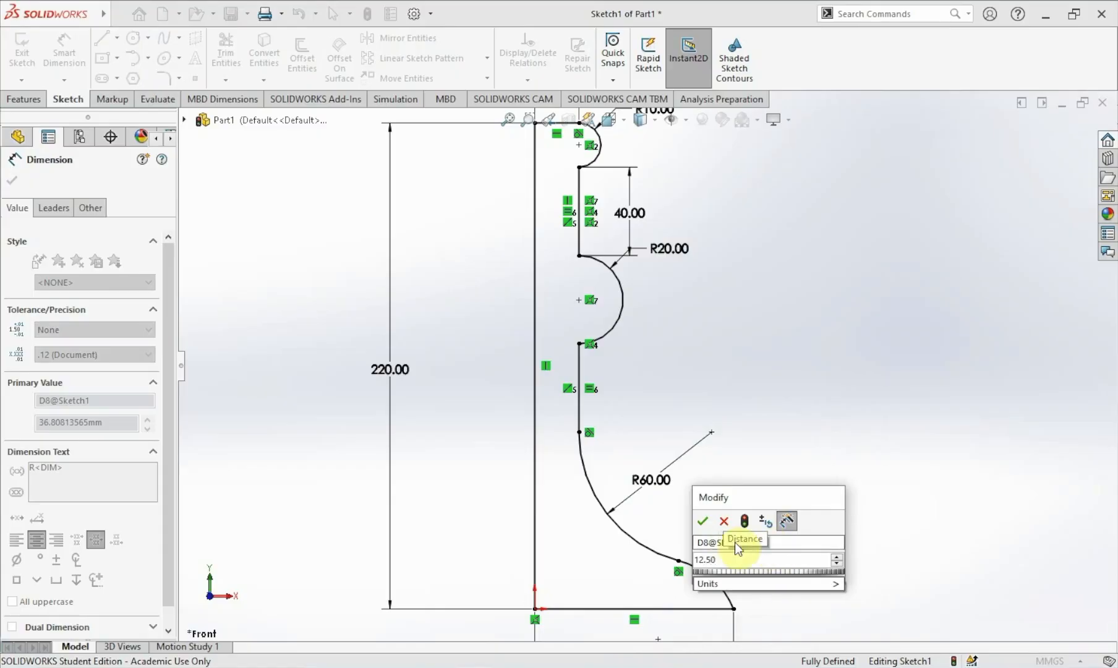
click(702, 520)
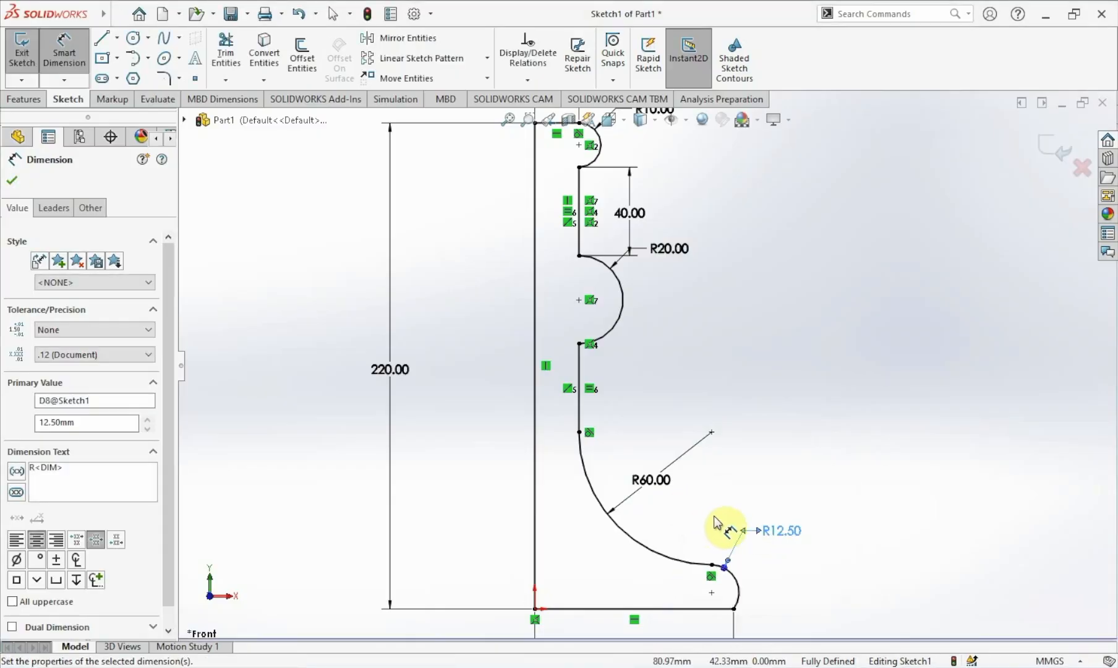
click(713, 516)
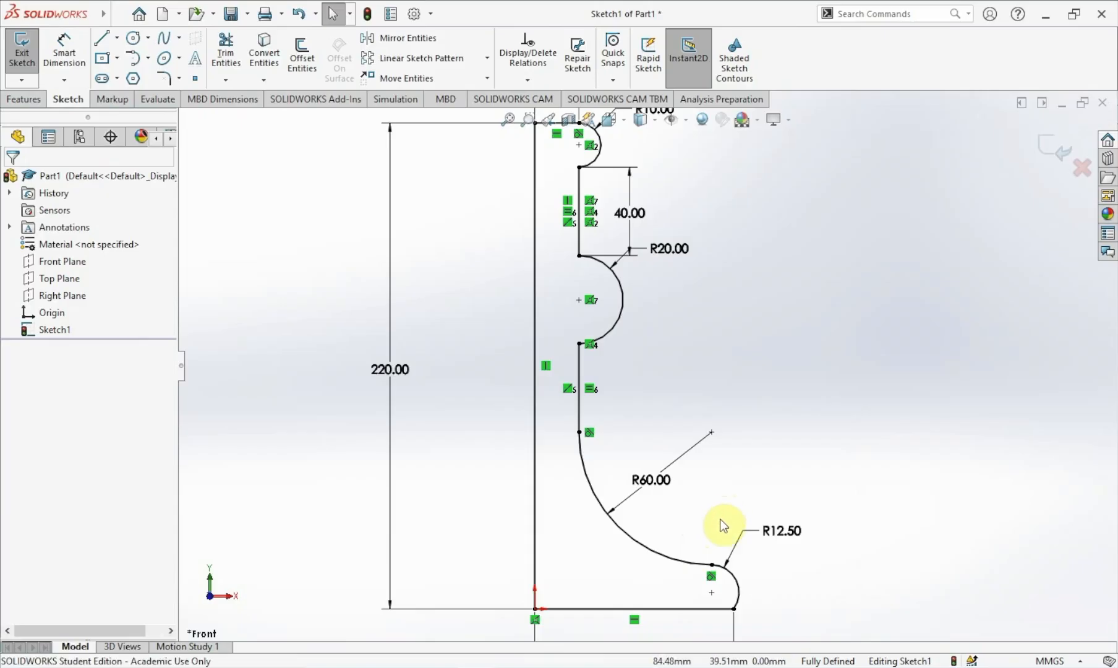
Add a driven vertical dimension from the lower vertical line's end point to the bottom horizontal line.
click(62, 55)
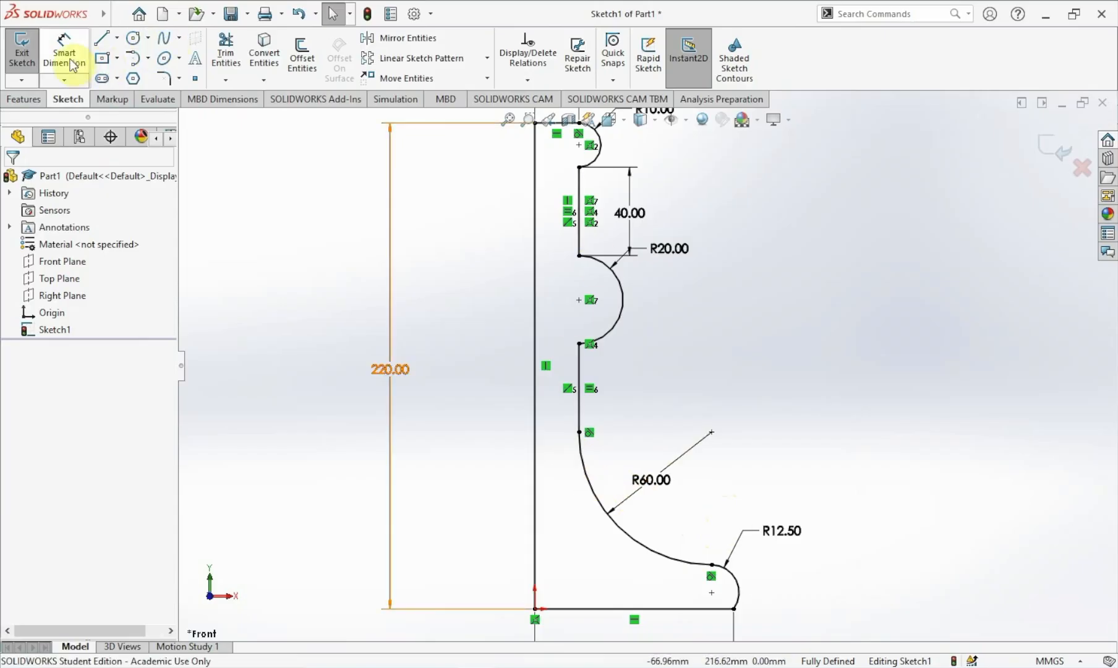
click(576, 431)
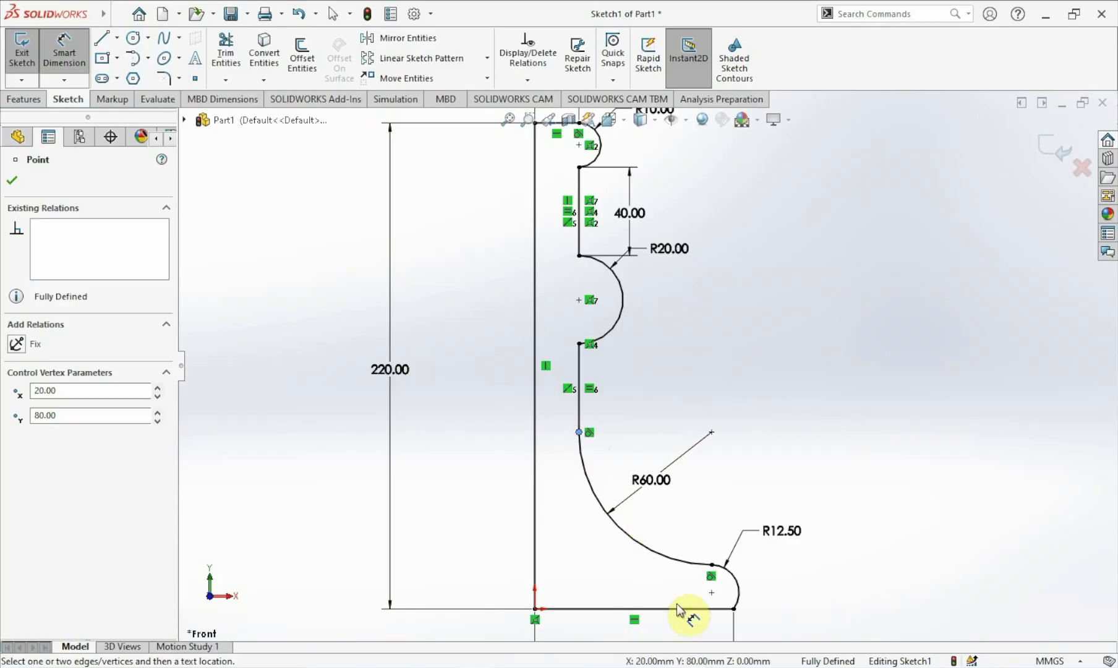
click(681, 608)
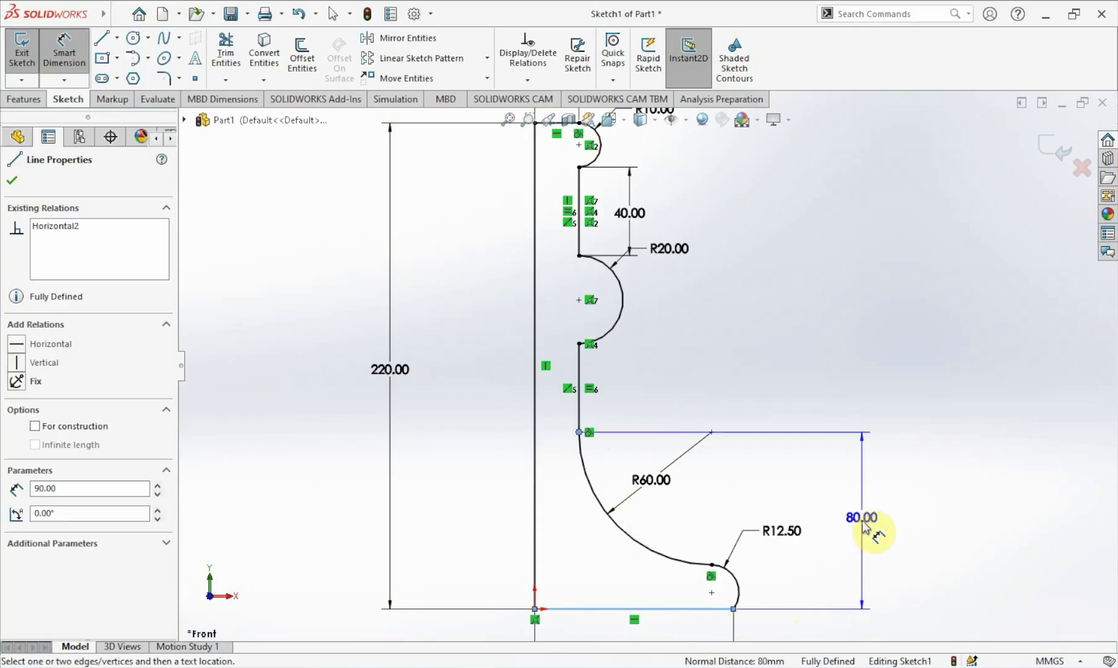
click(850, 518)
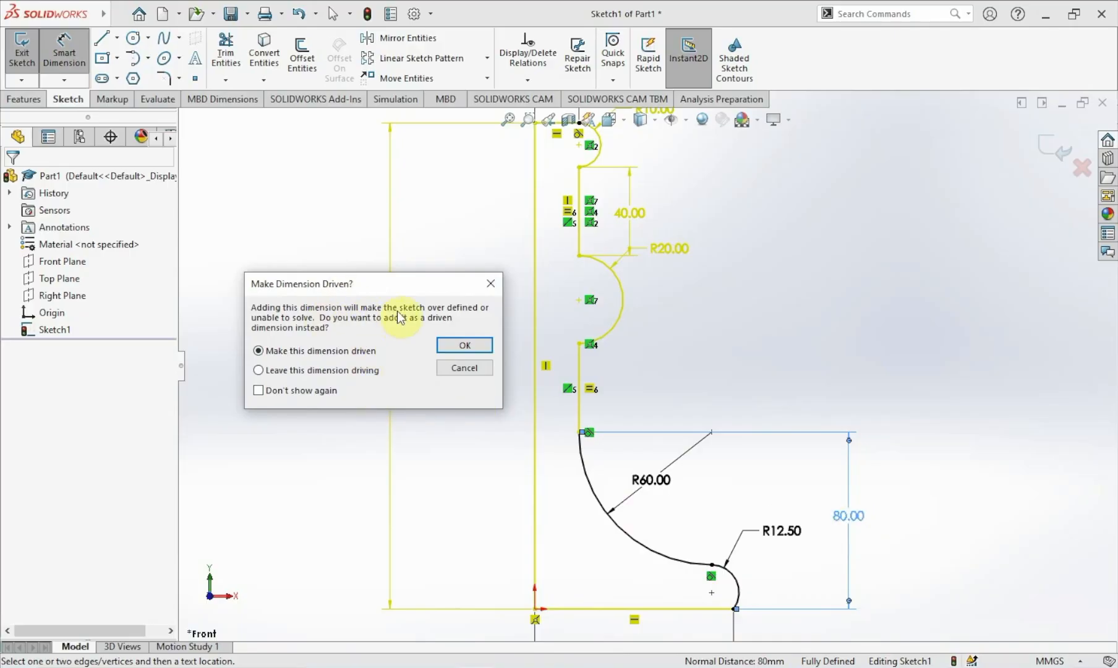
drag(349, 282, 605, 282)
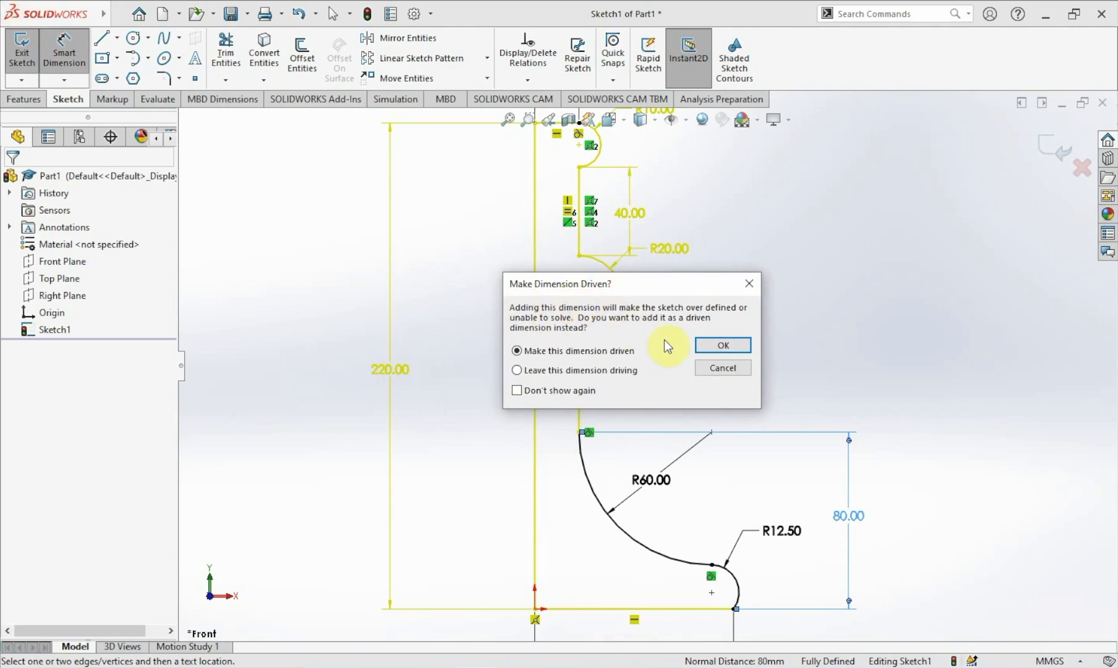
click(709, 348)
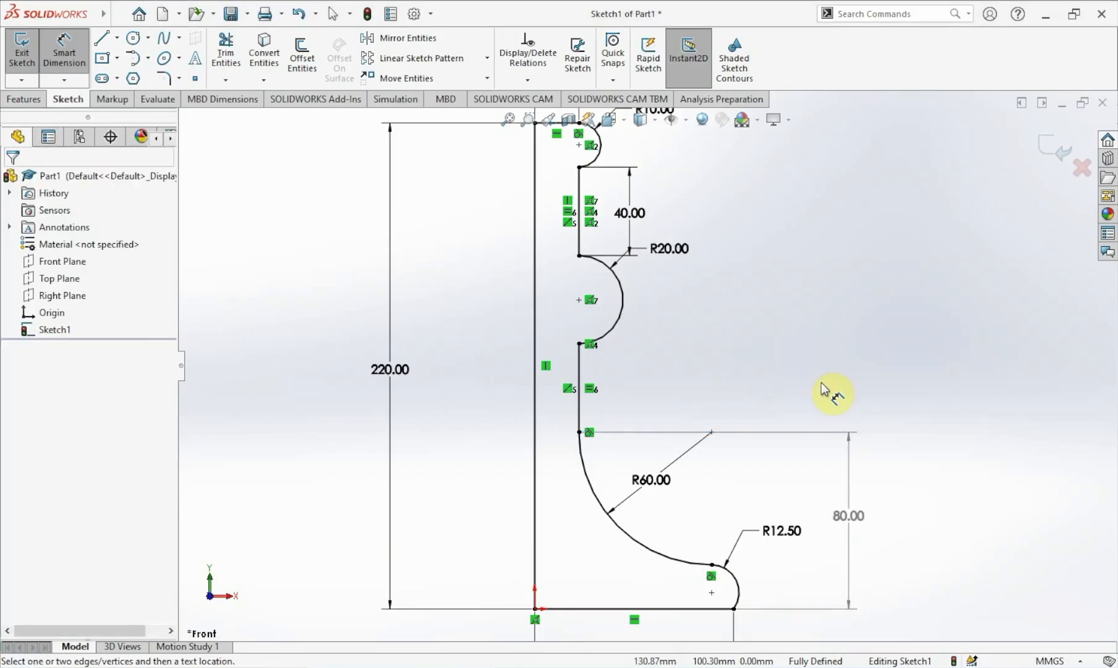
key(Escape)
Revolve the sketch a full 360 degrees, Blind, about the long vertical line as the axis.
key(z)
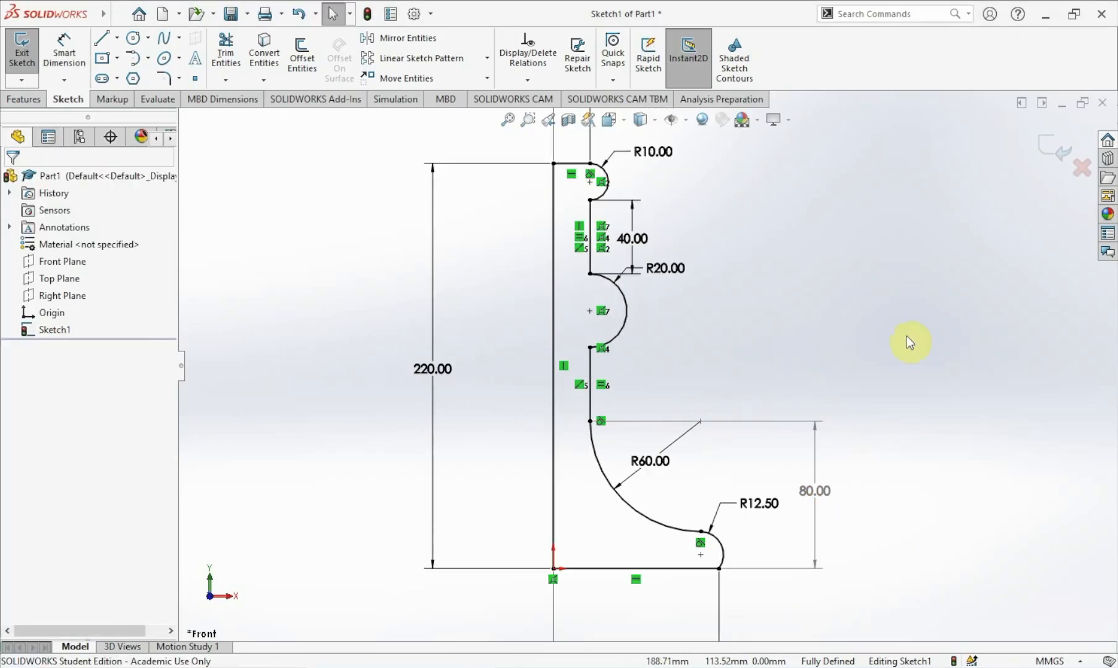
double_click(901, 359)
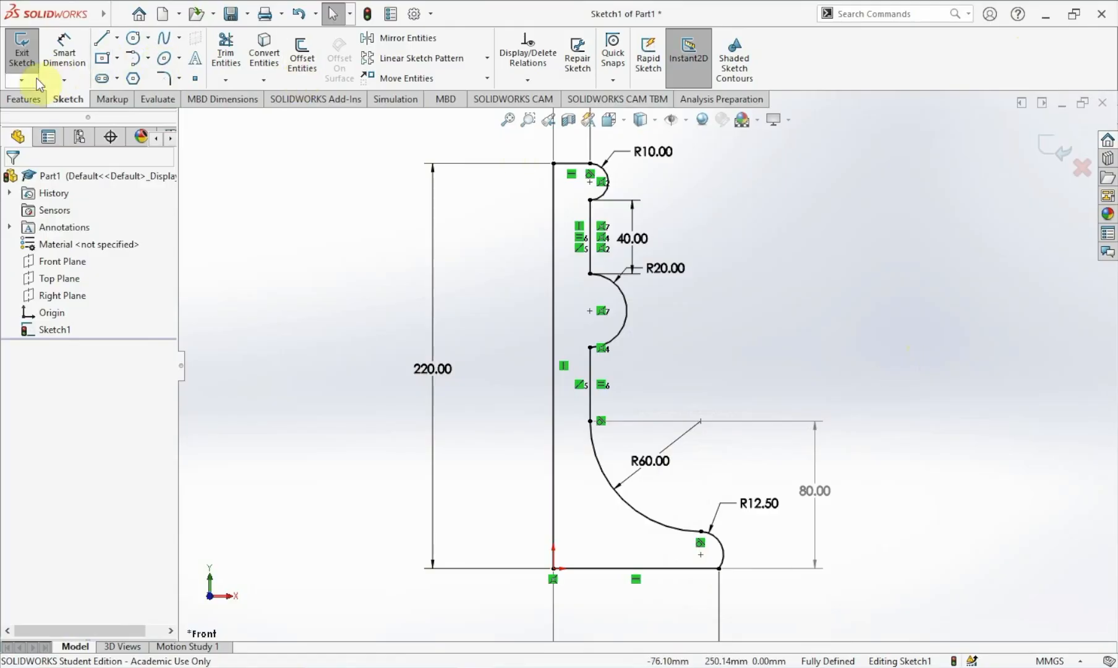
click(26, 98)
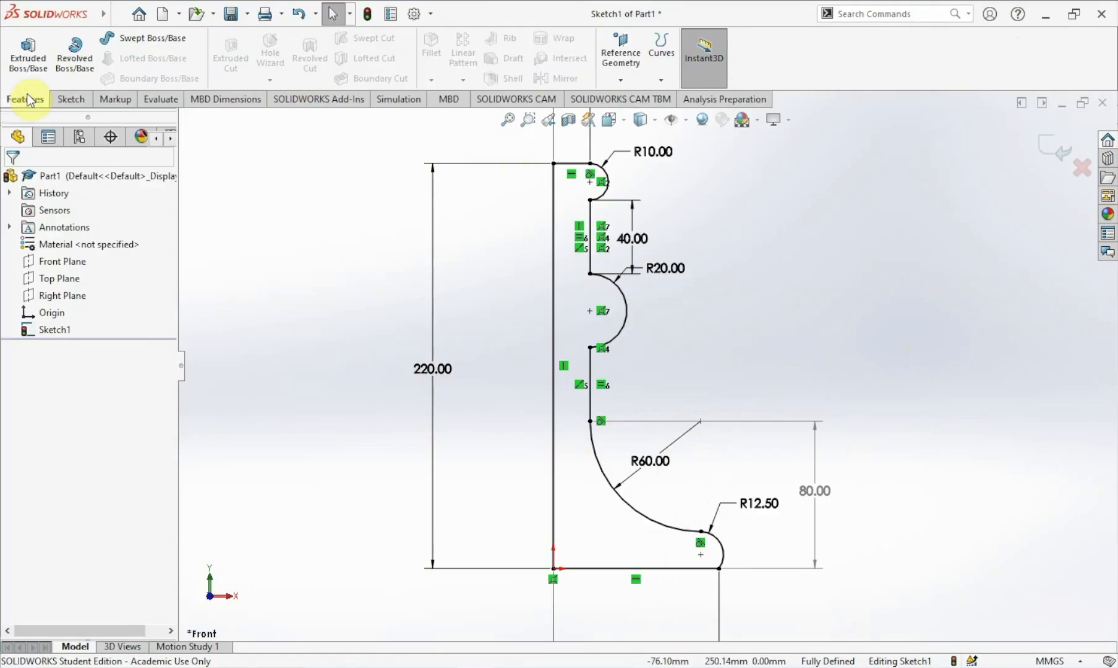
click(65, 69)
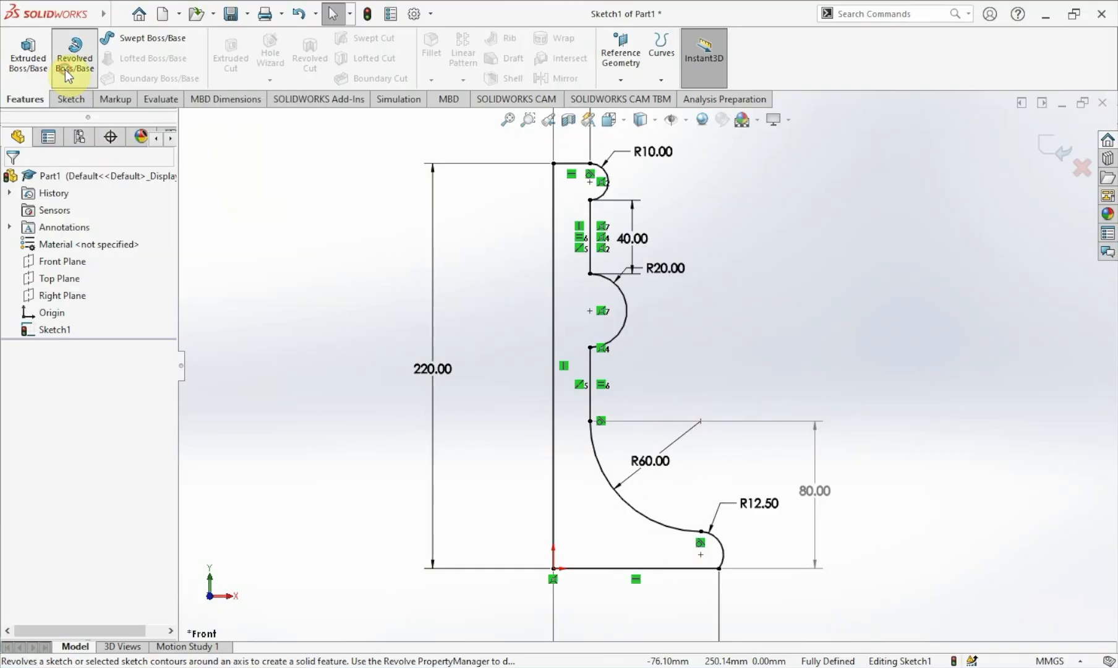
click(64, 69)
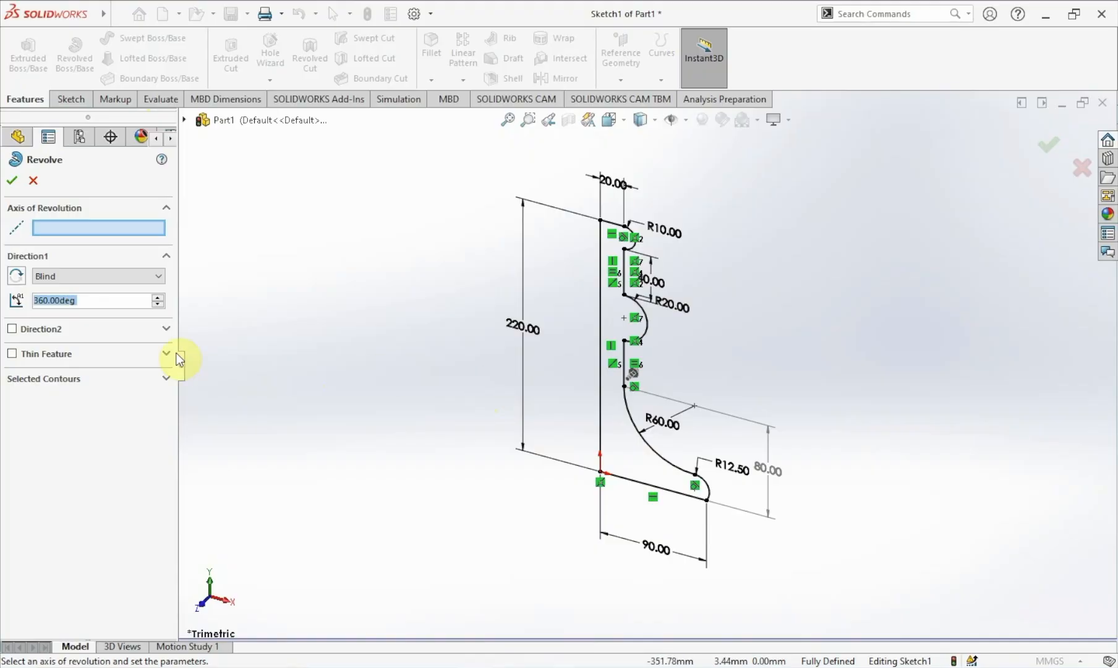
click(62, 229)
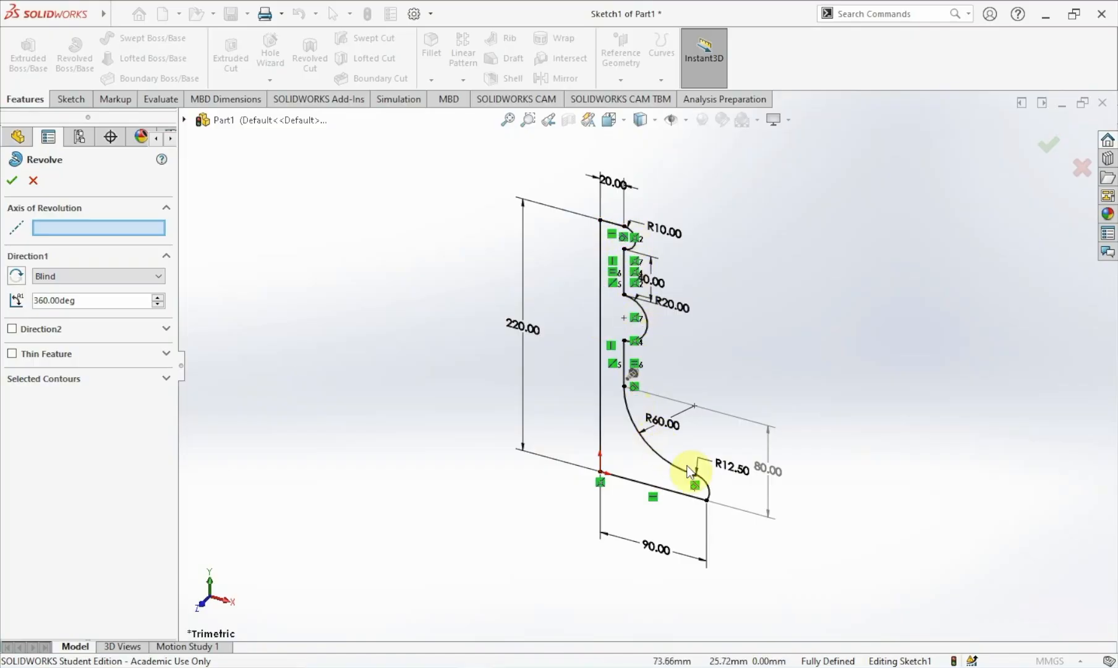
click(599, 388)
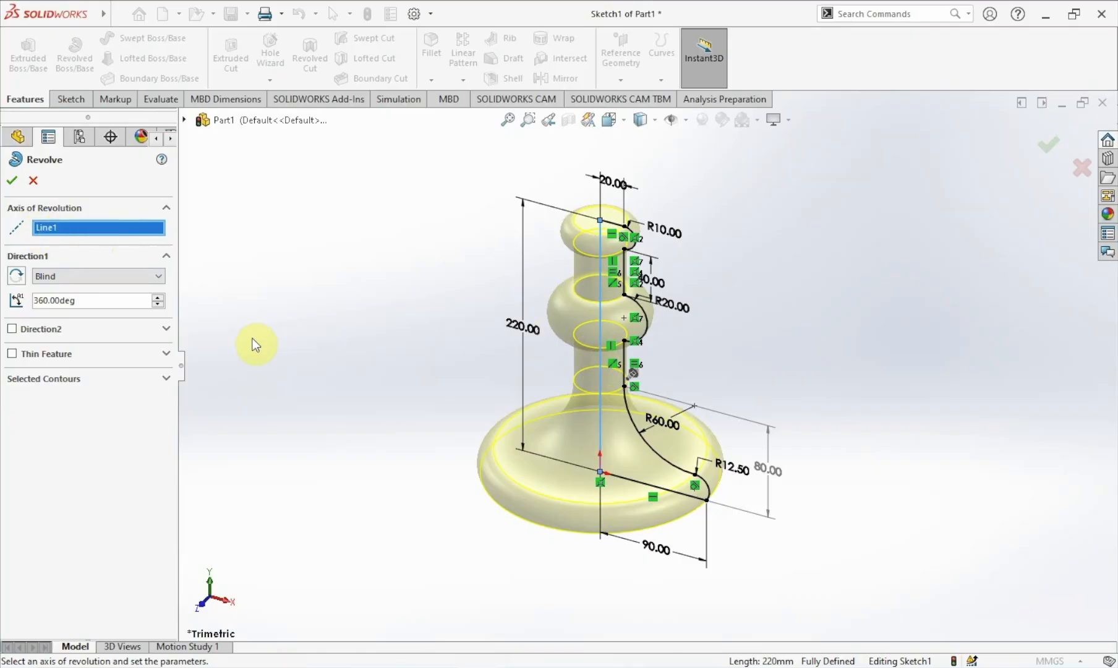
click(109, 278)
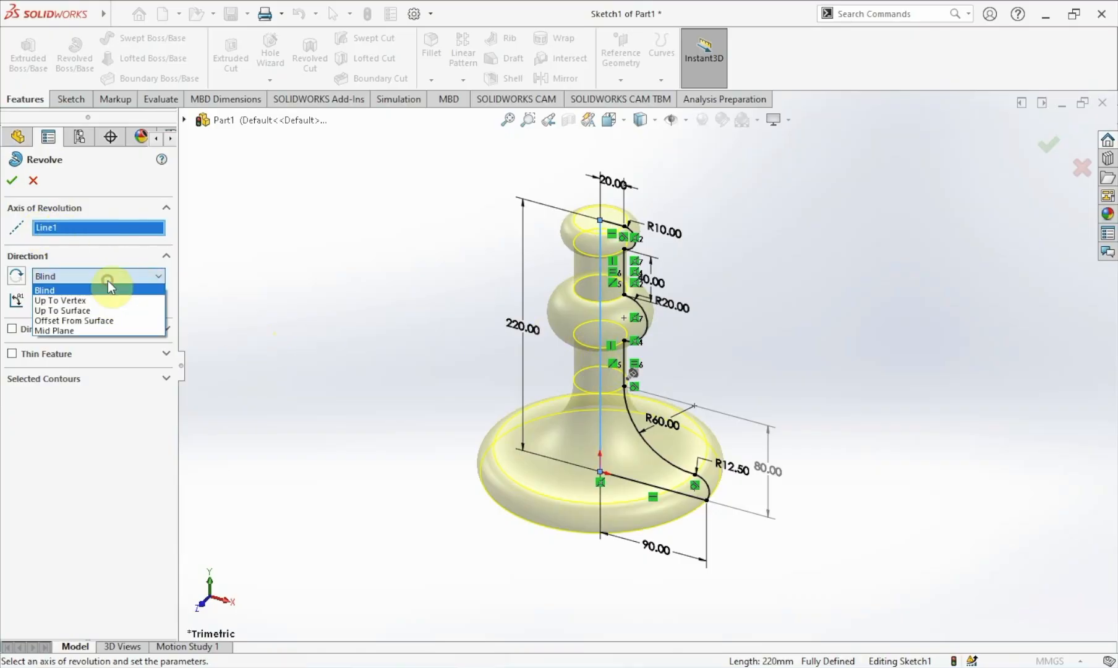
click(108, 282)
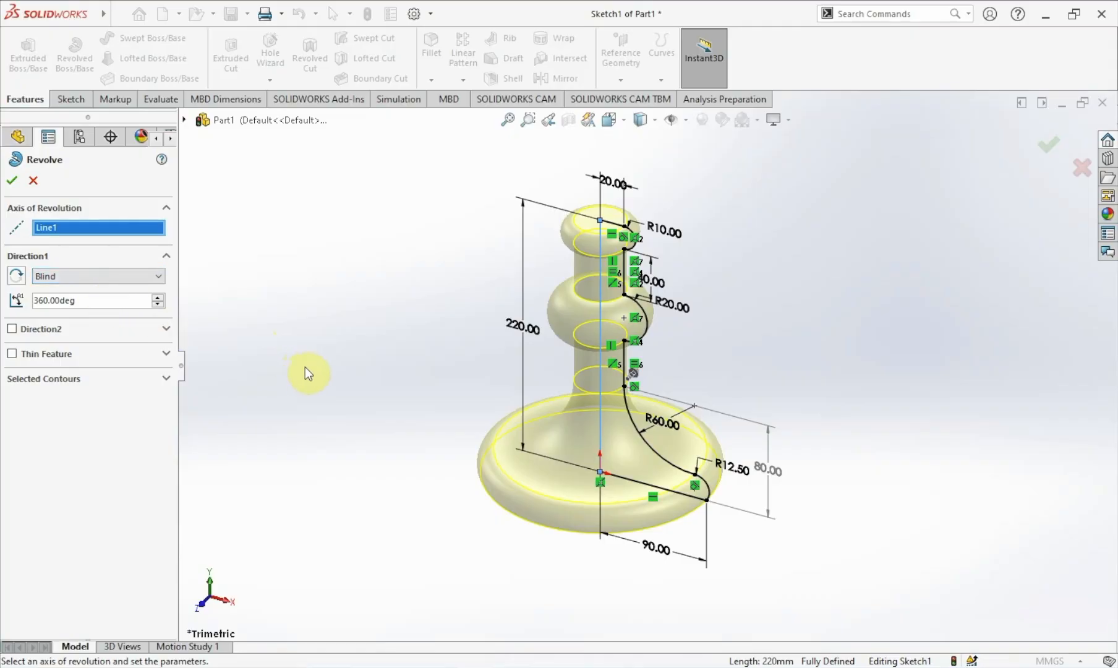
click(12, 182)
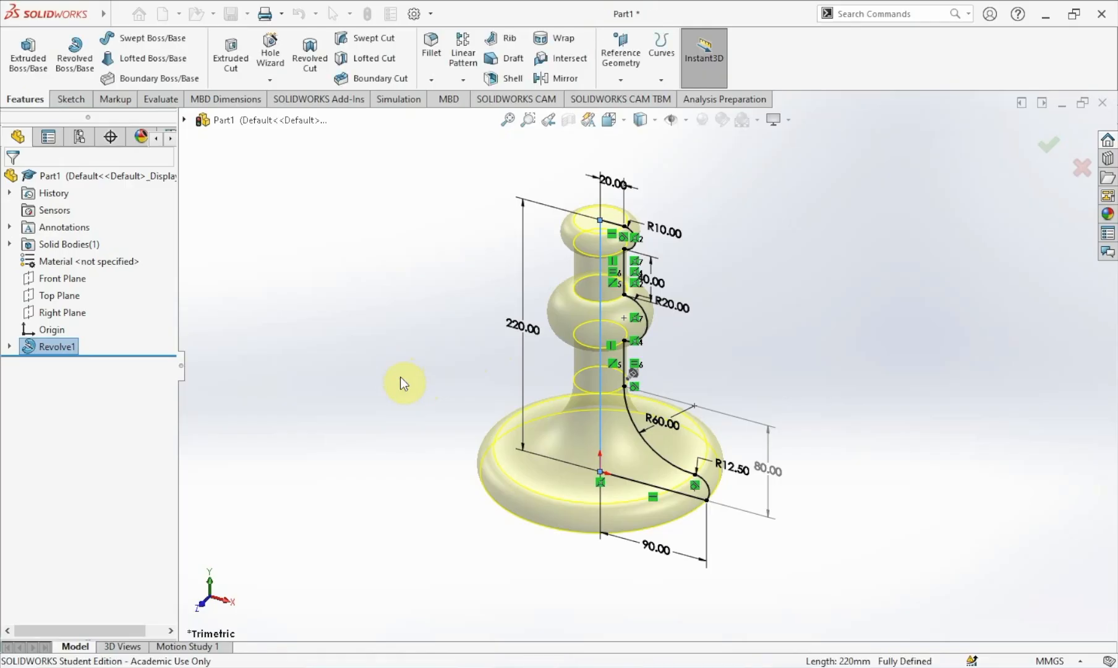
Start a new sketch on the Front Plane, viewed normal to it.
click(400, 374)
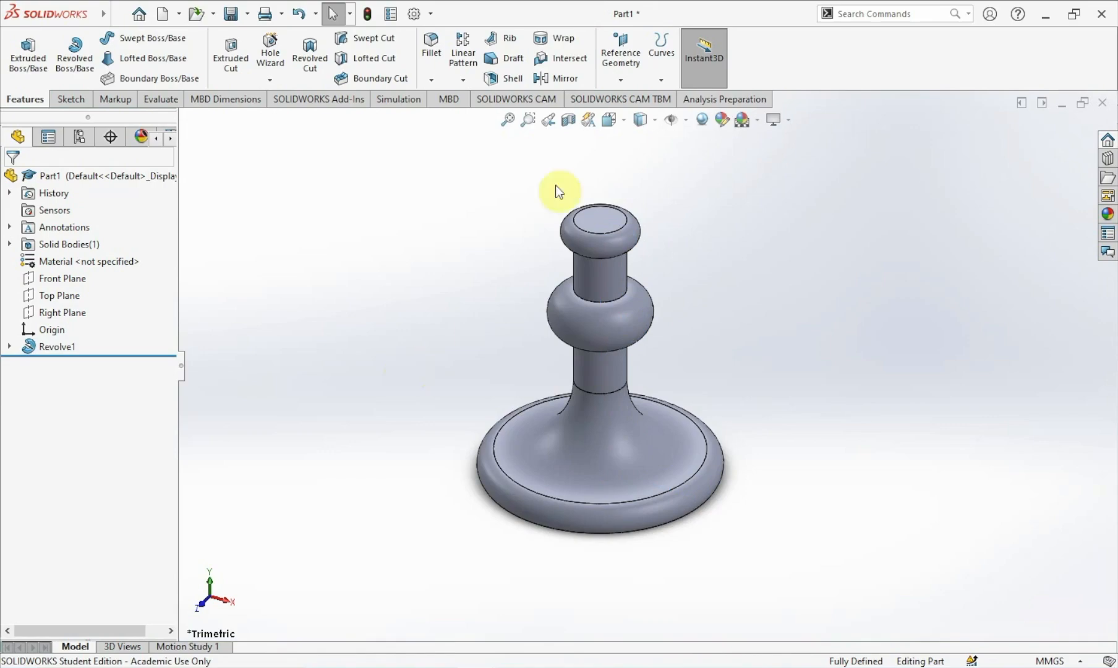
scroll(543, 285, up, 1)
scroll(539, 315, down, 2)
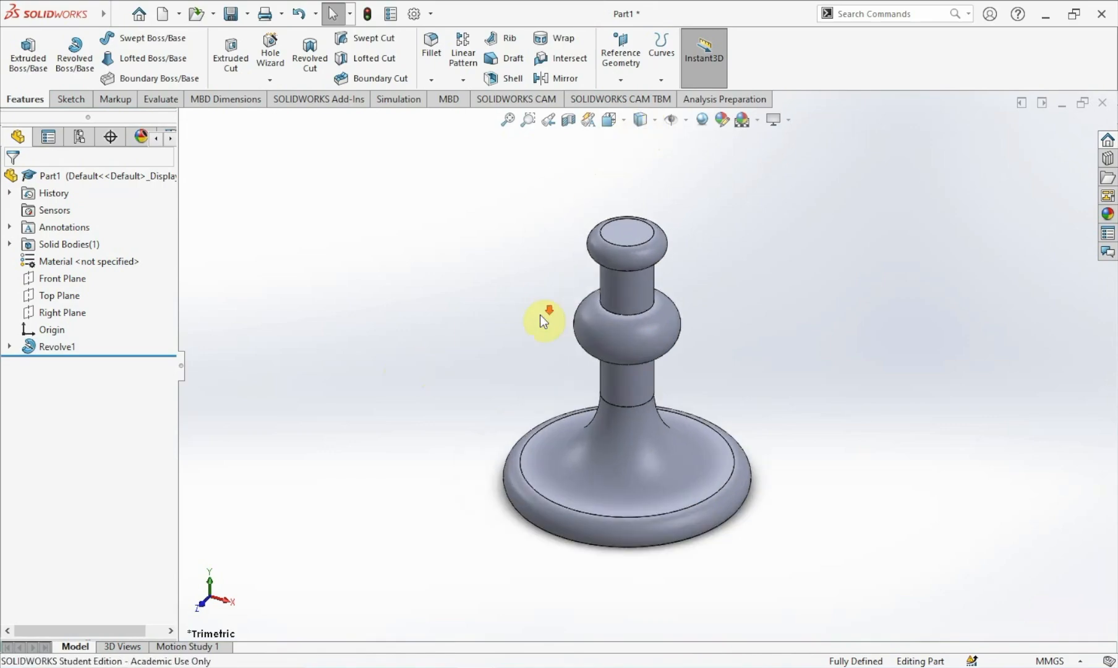
scroll(739, 320, down, 2)
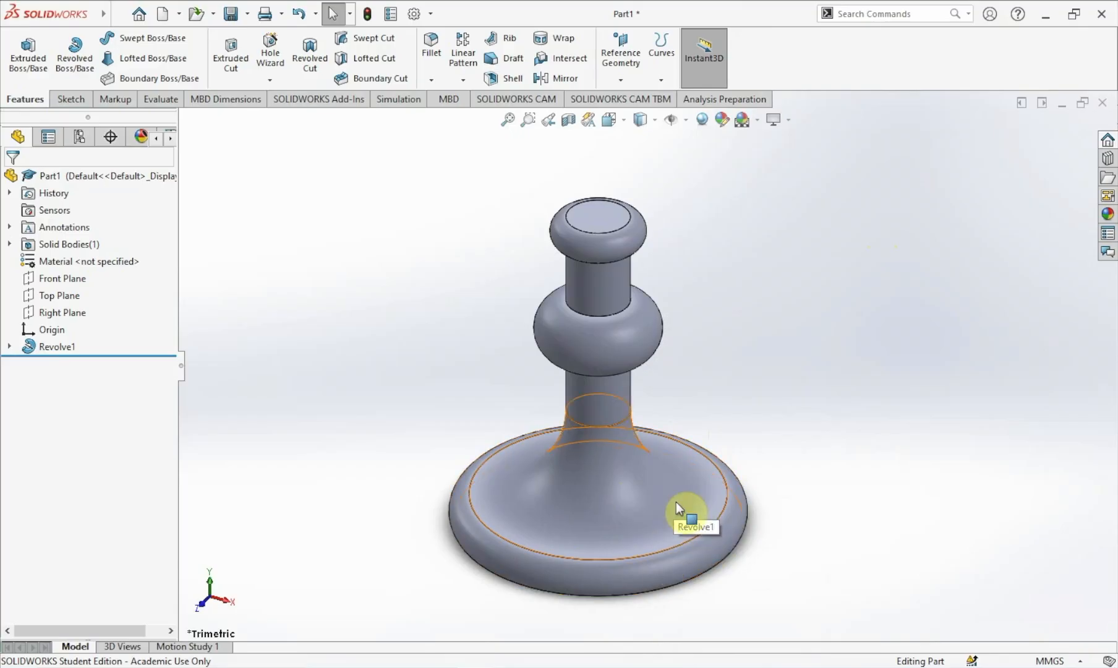
click(65, 280)
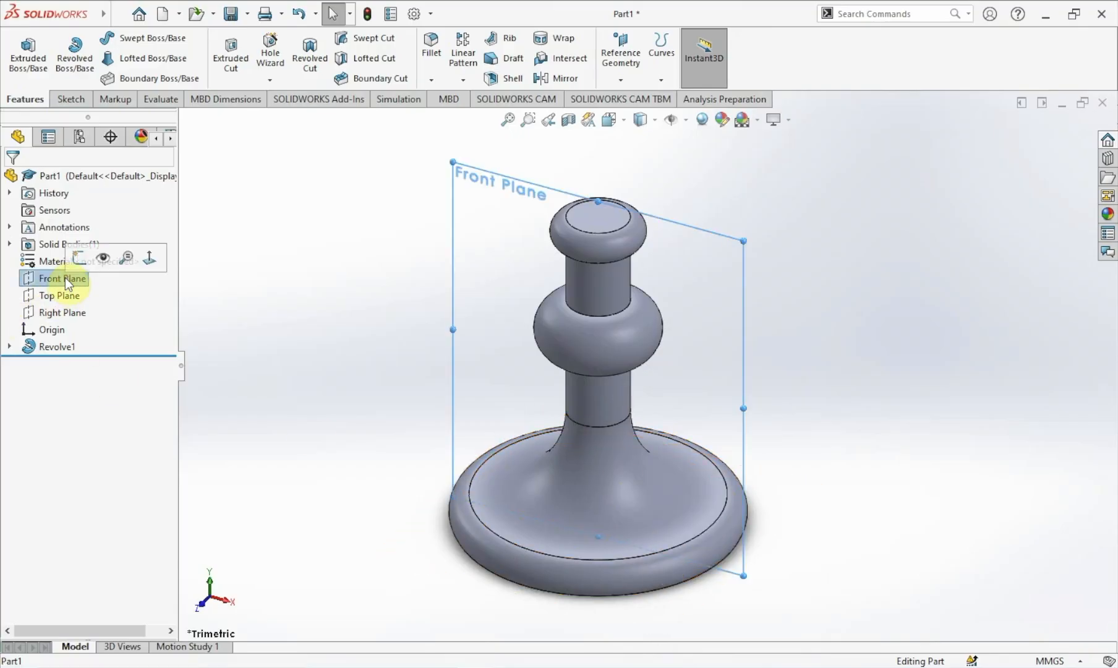
click(149, 258)
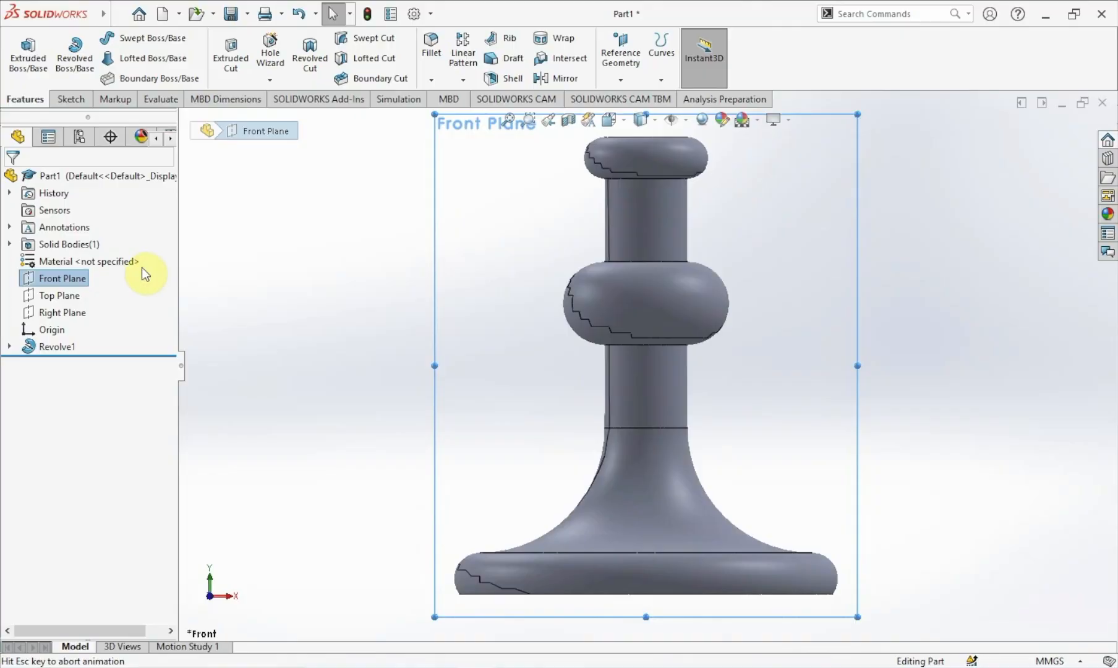
right_click(71, 284)
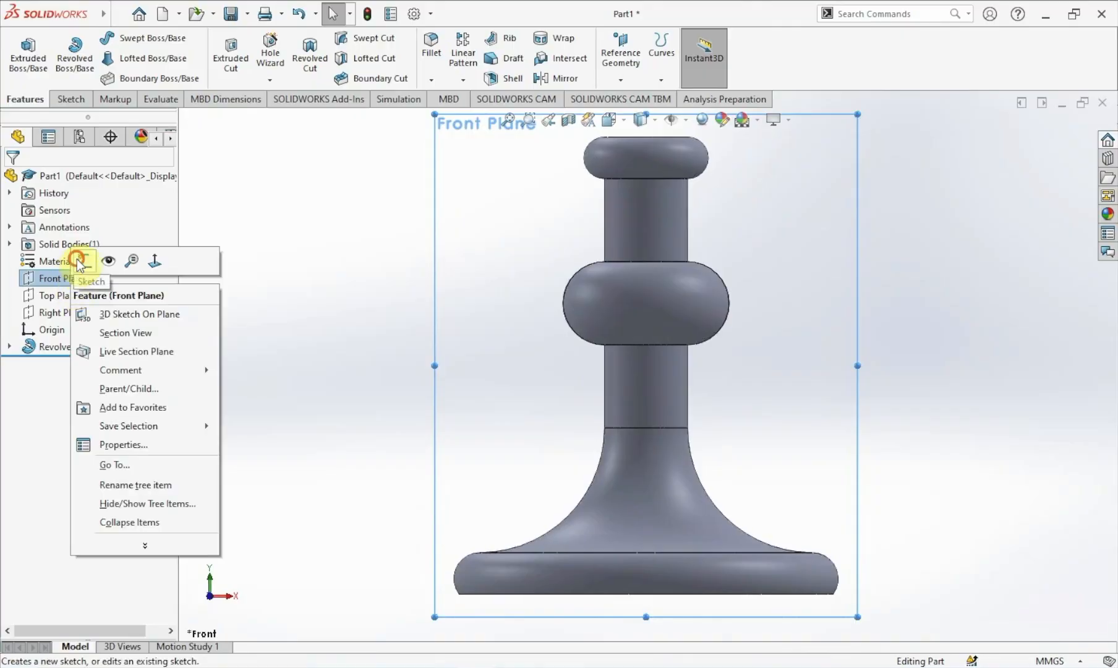
click(78, 262)
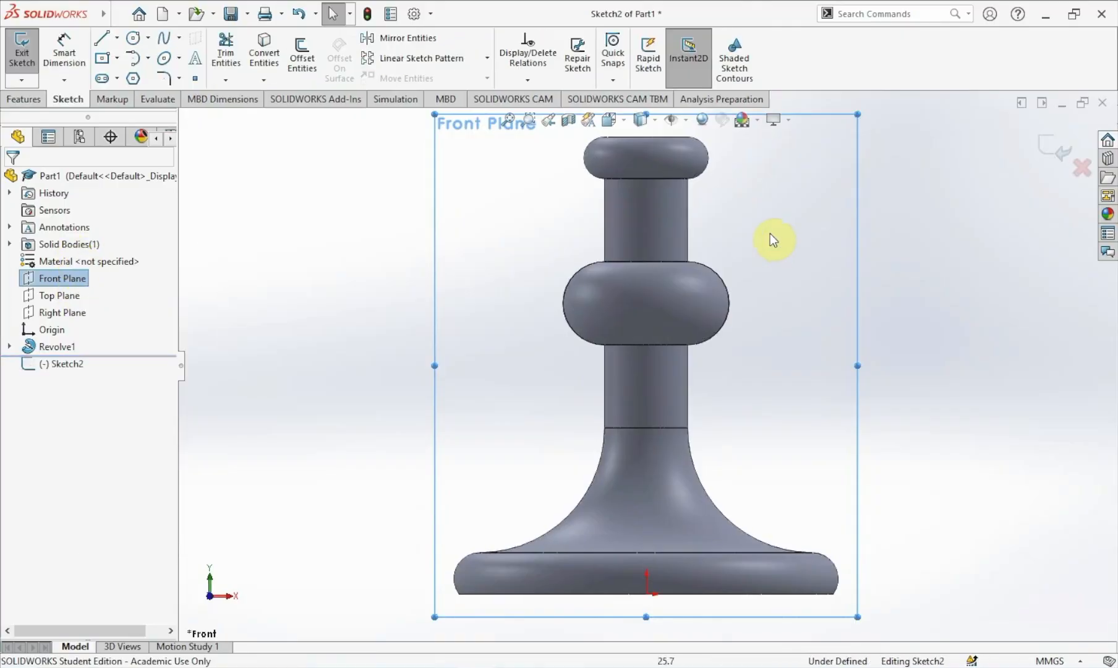
Switch the display style to Hidden Lines Removed.
click(950, 249)
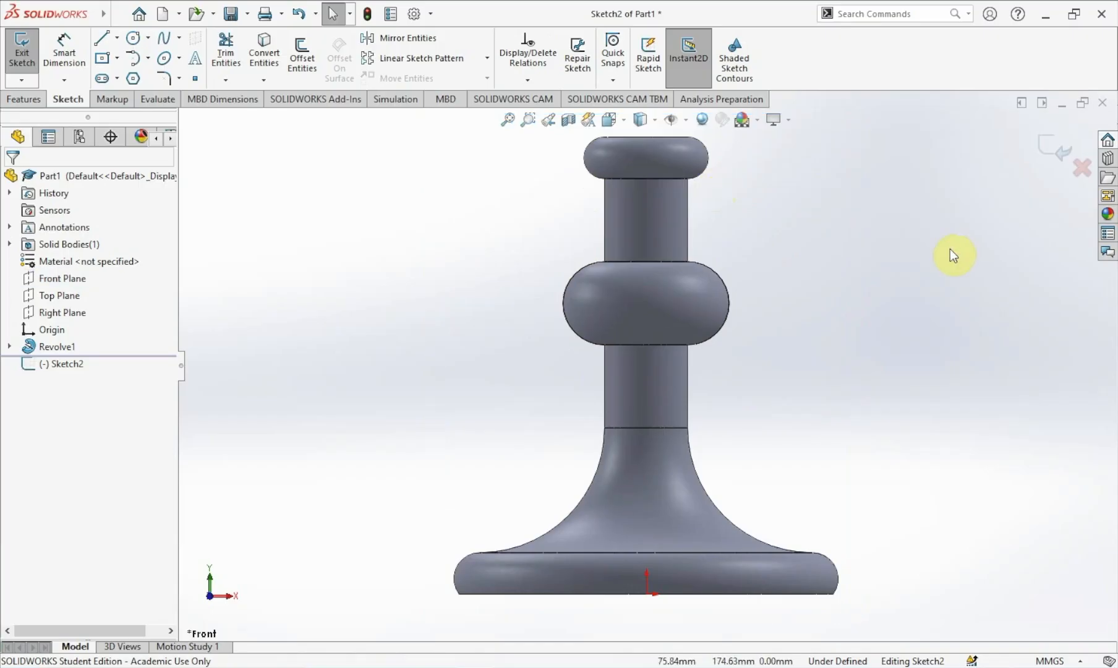
click(655, 123)
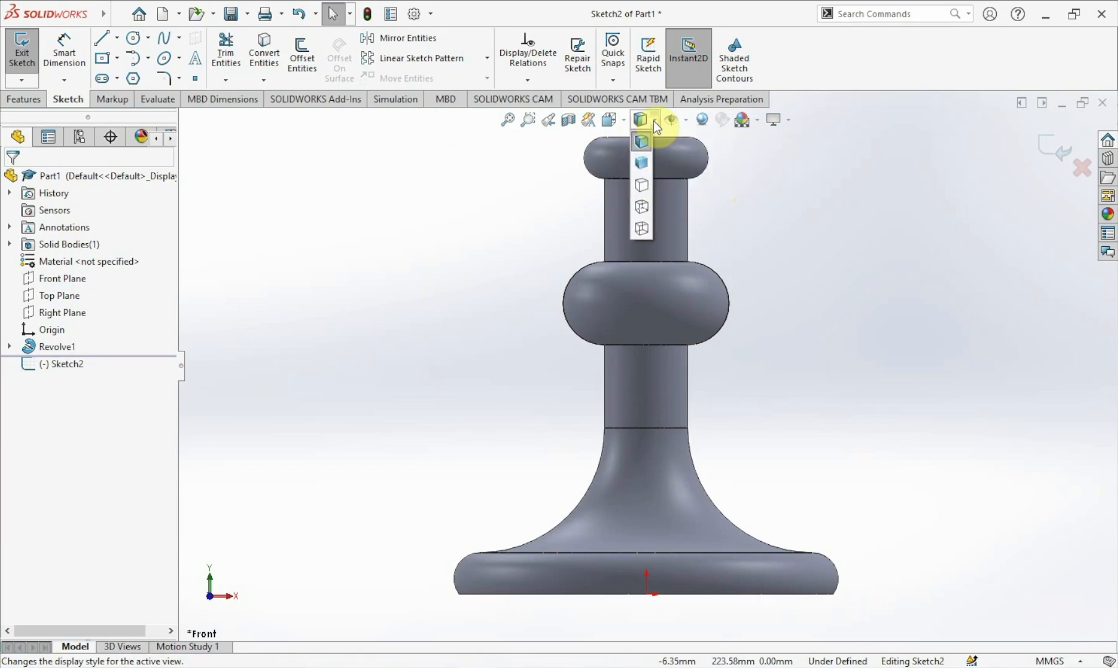
click(644, 189)
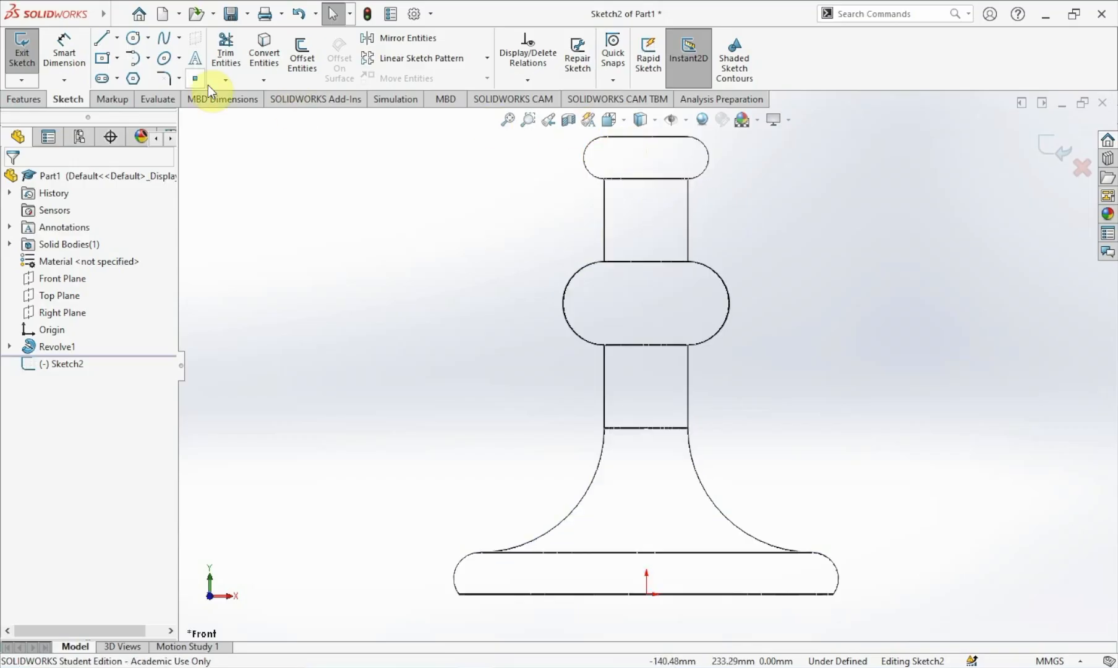
Turn on the display of temporary axes.
mouse_move(95, 21)
click(172, 20)
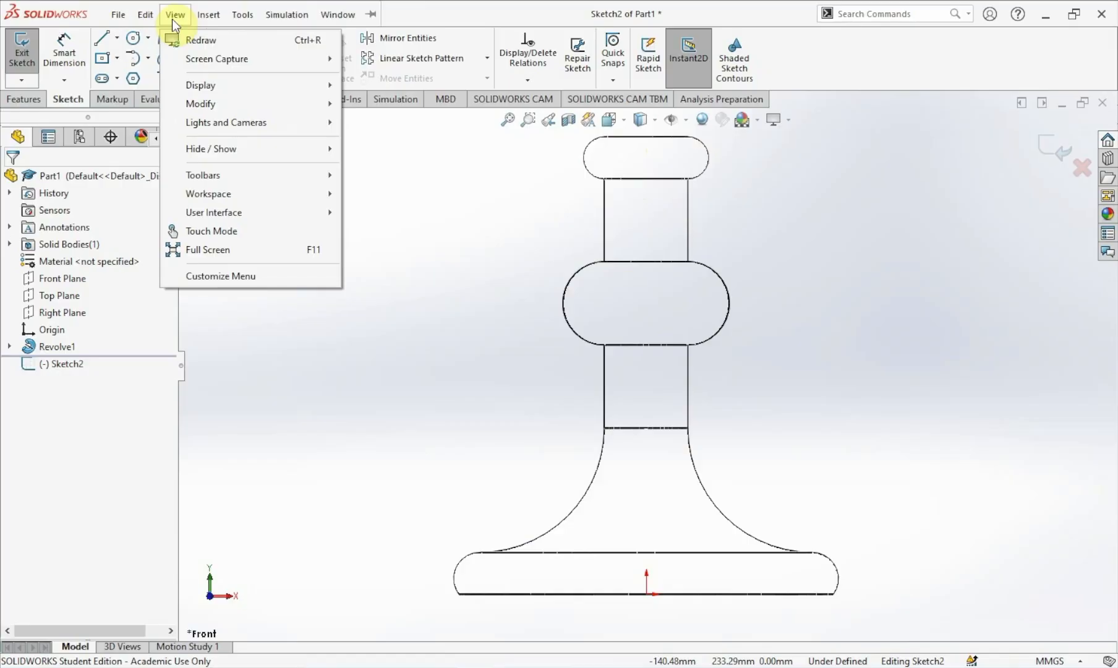
mouse_move(220, 154)
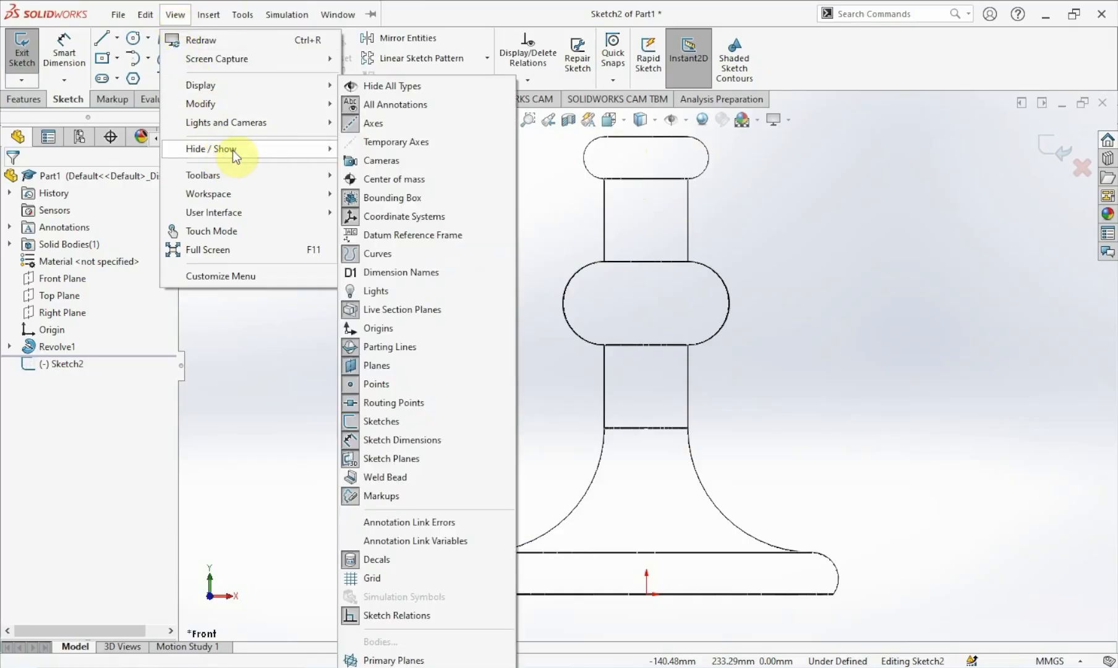
click(378, 148)
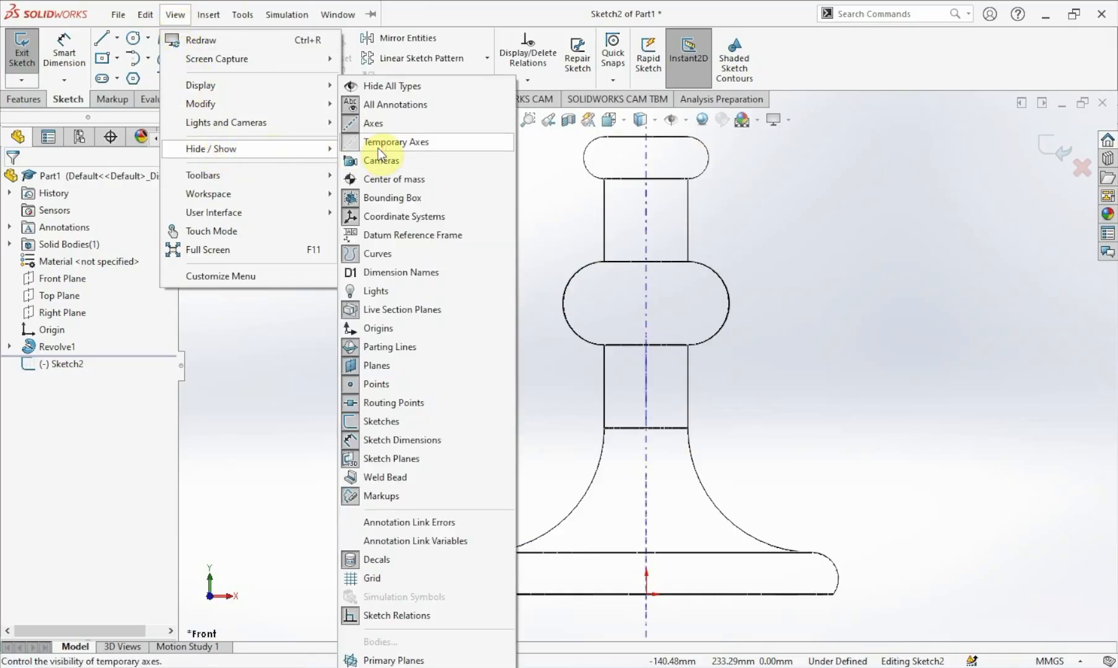
click(766, 278)
Draw a horizontal line about 36 mm long from the temporary axis across the upper neck.
key(f)
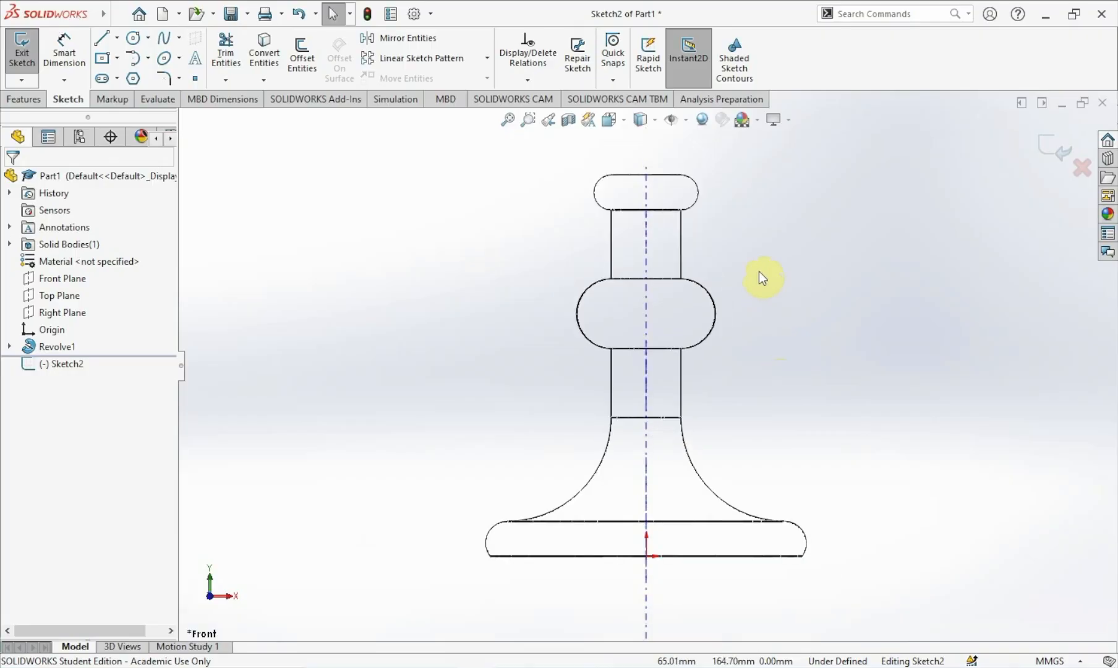
scroll(760, 271, down, 1)
scroll(516, 425, up, 1)
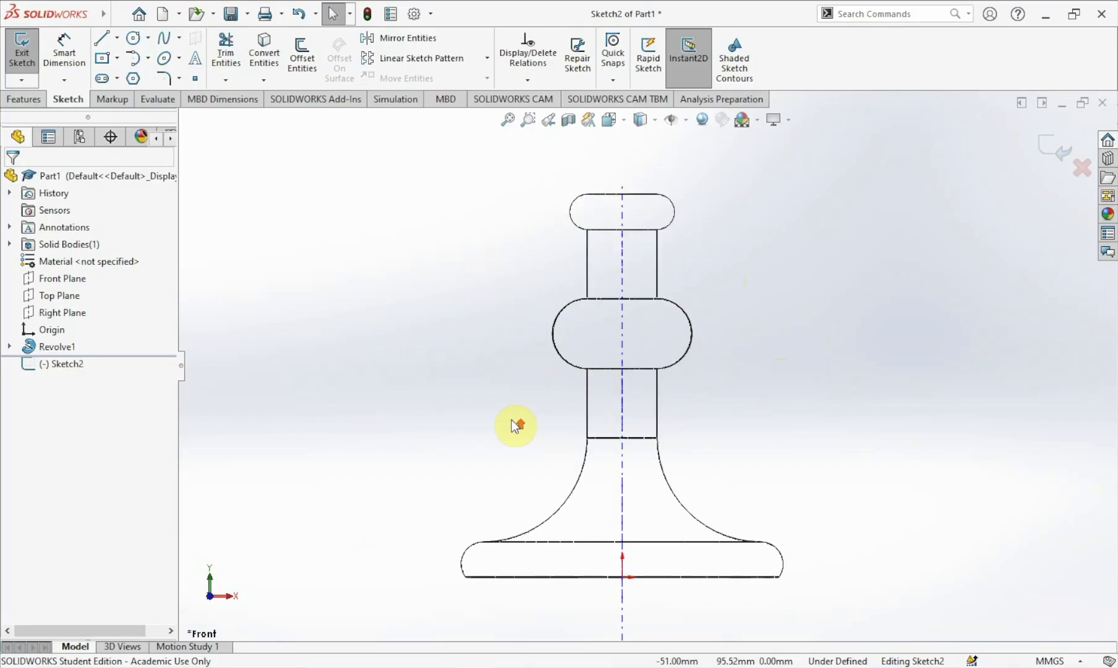
scroll(511, 420, down, 1)
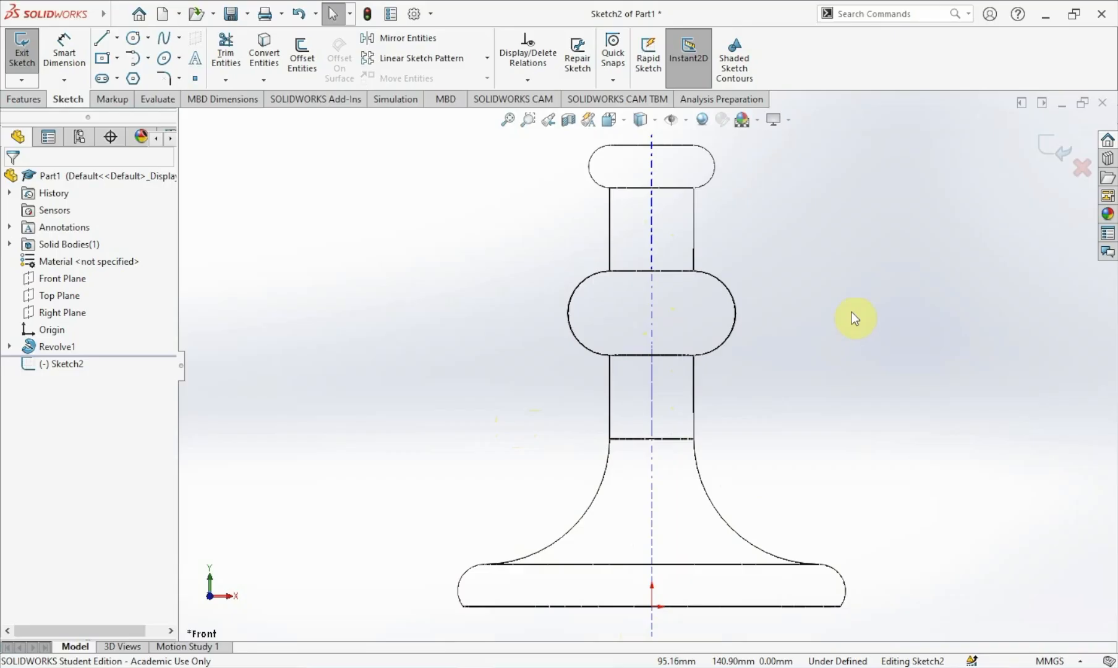
scroll(851, 311, up, 1)
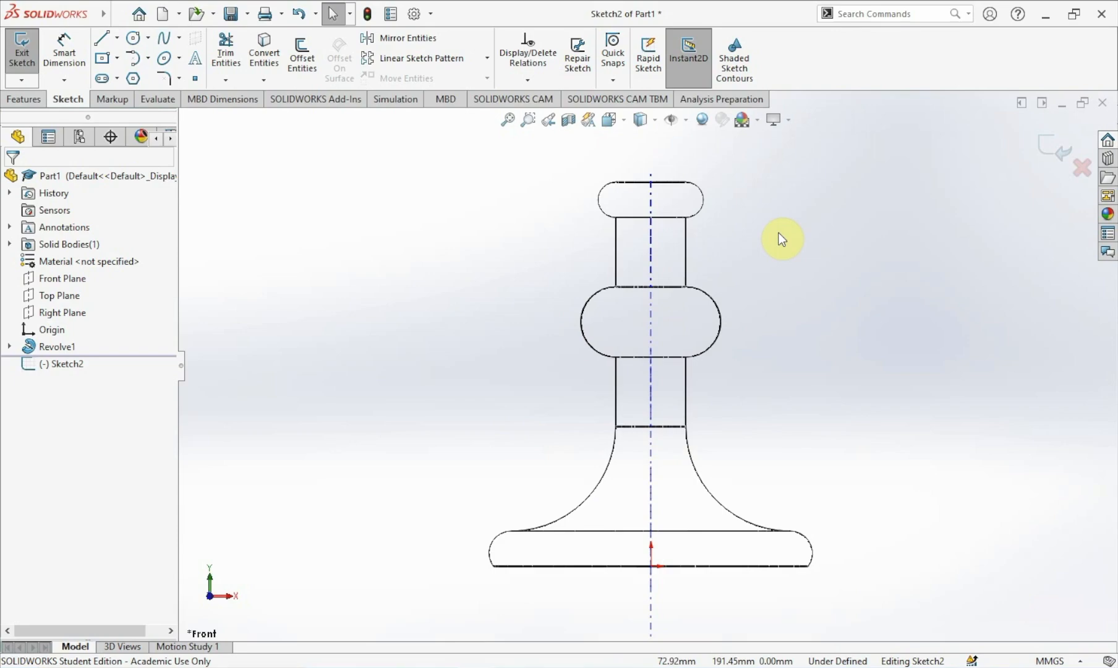
scroll(778, 233, down, 2)
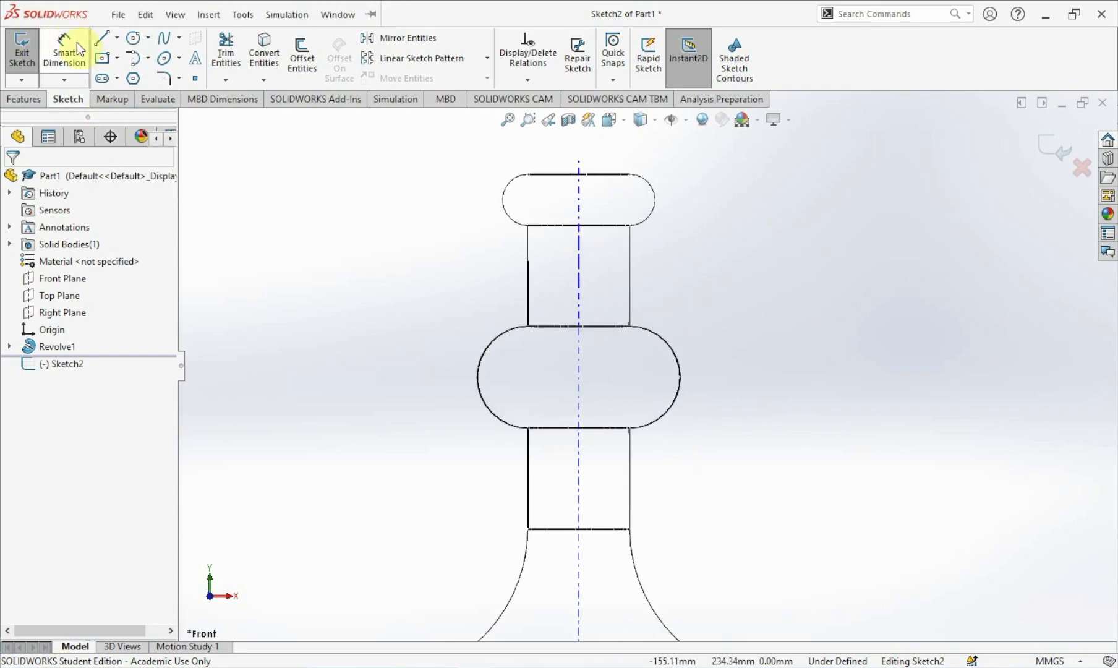
click(109, 49)
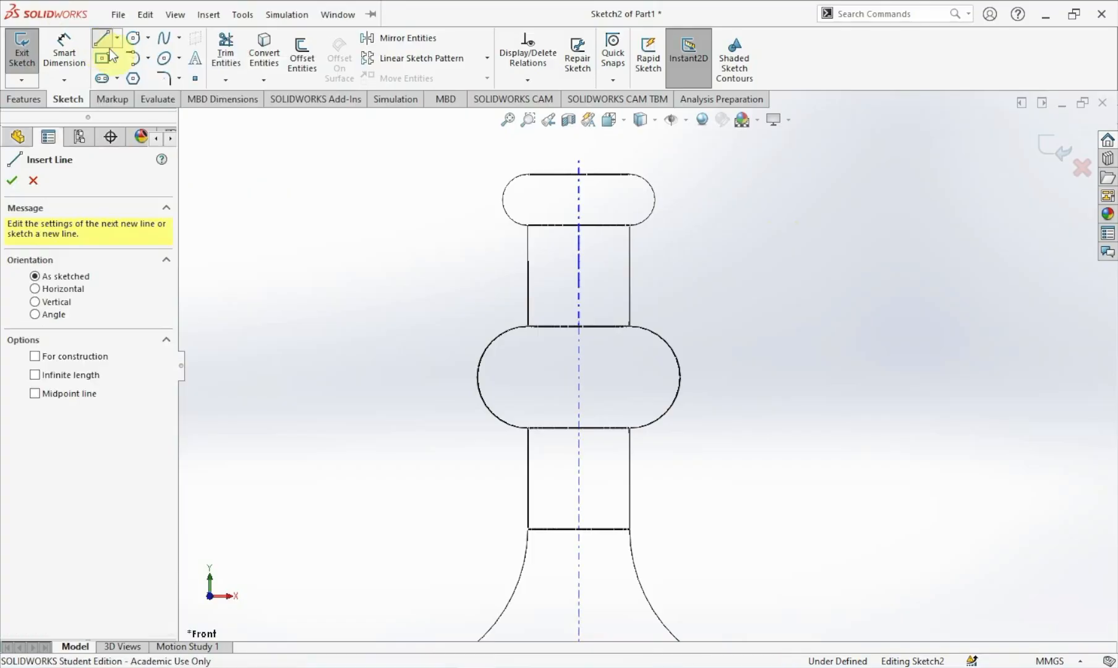
click(578, 265)
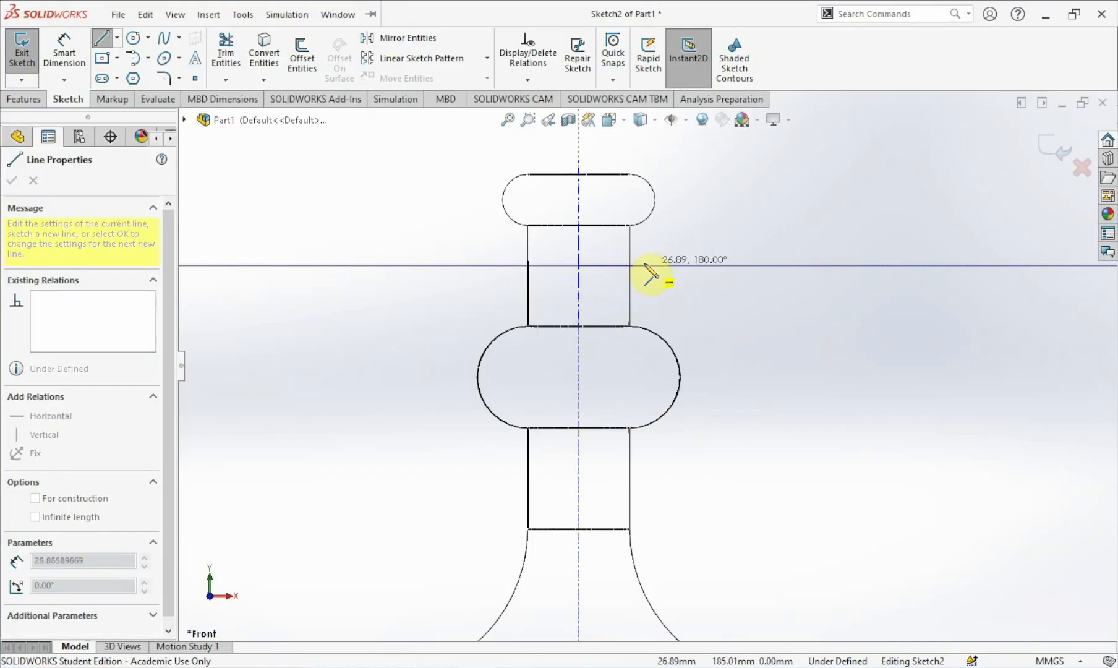
click(670, 266)
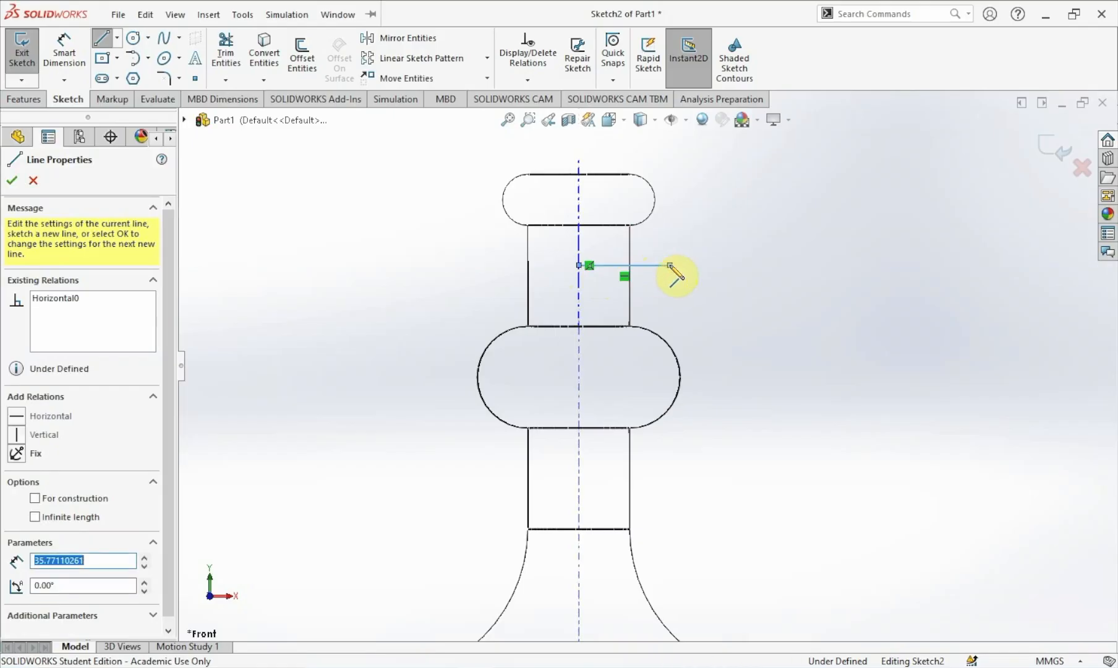
key(Escape)
key(Escape)
Dimension the new horizontal line's length to 60 mm.
click(61, 53)
click(653, 266)
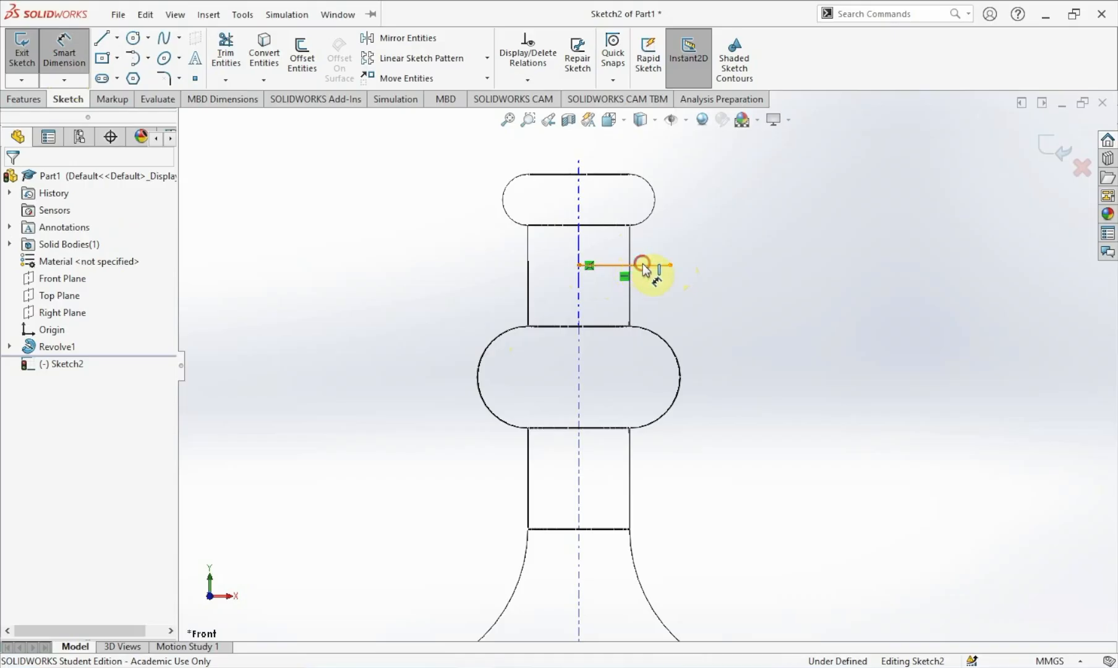
click(690, 296)
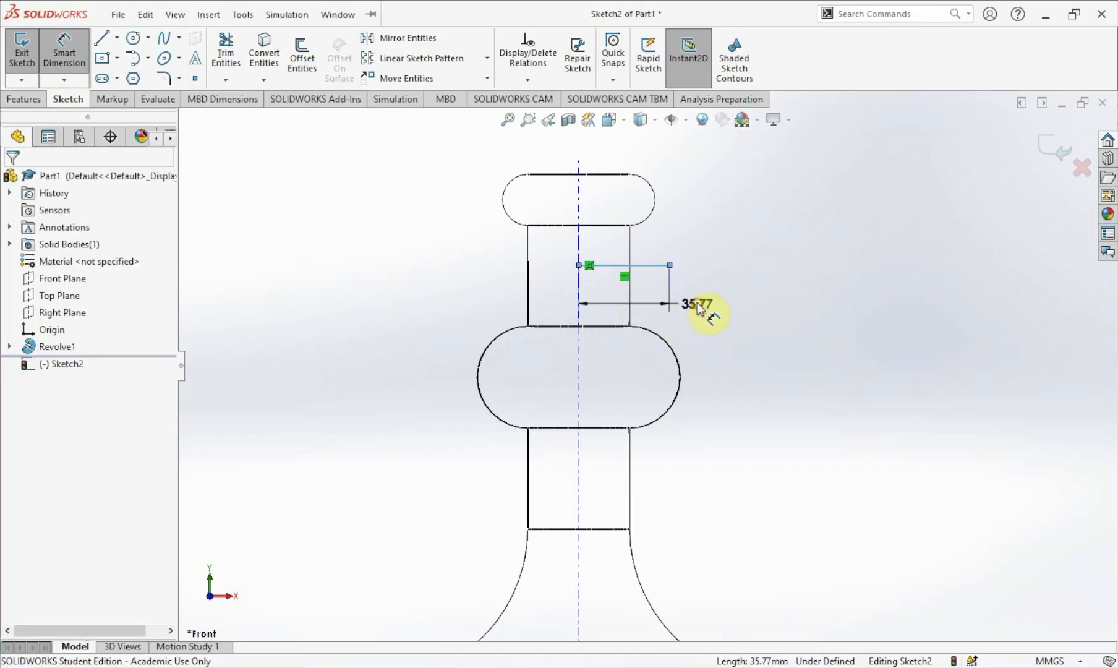
key(Return)
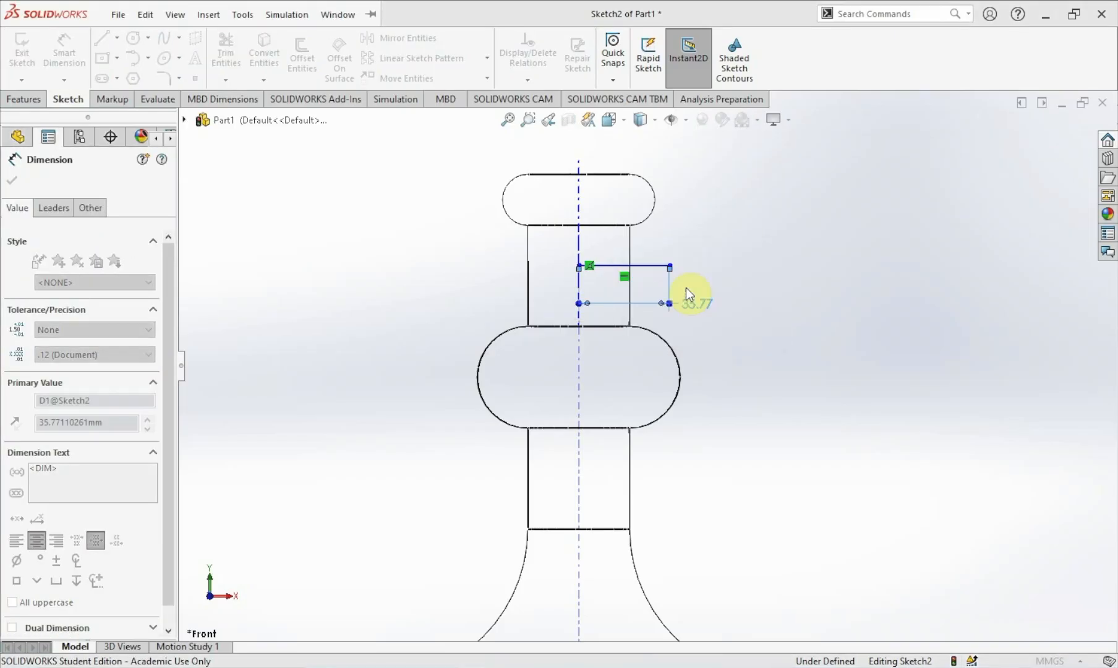
key(Escape)
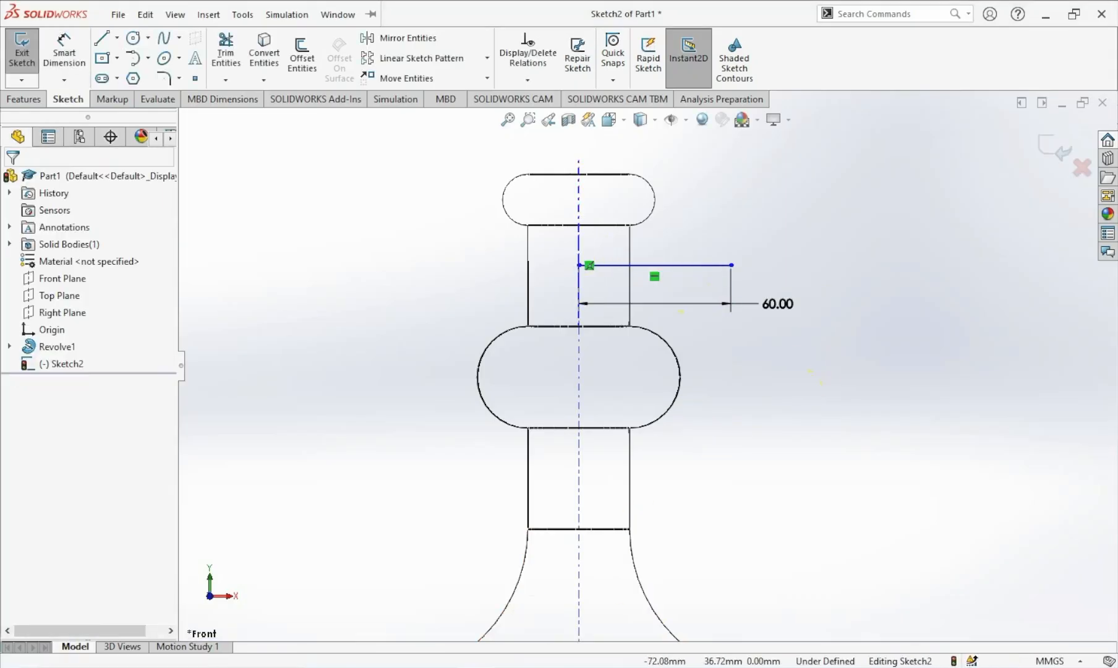
Draw a tangent arc about 124 mm radius from the horizontal line's outer end sweeping up and outward.
click(147, 58)
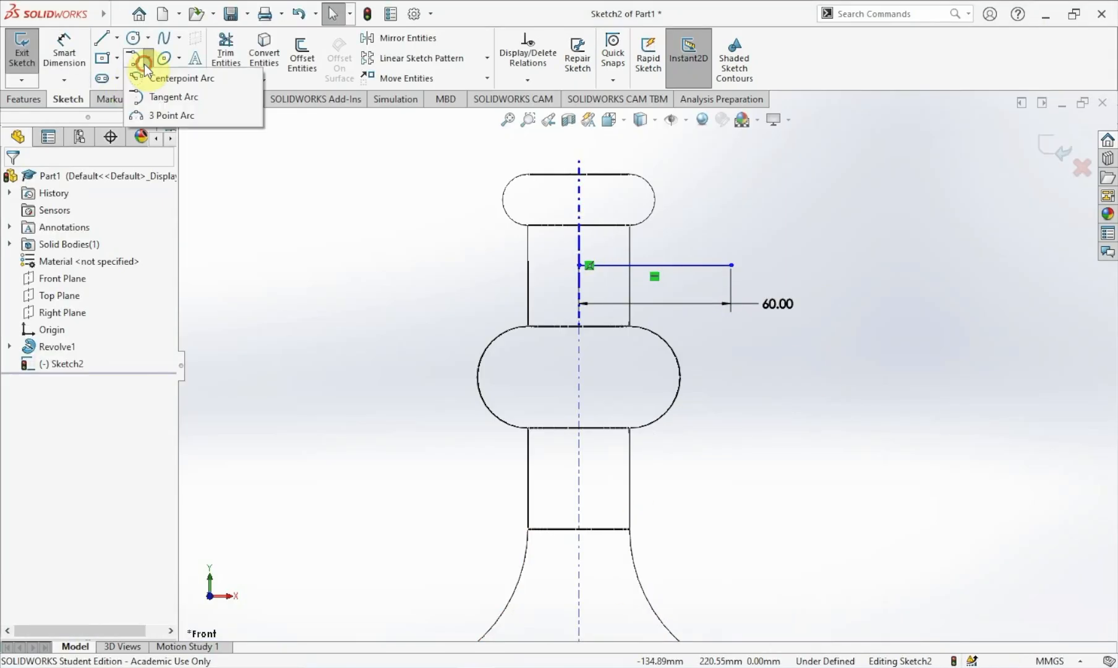
click(152, 99)
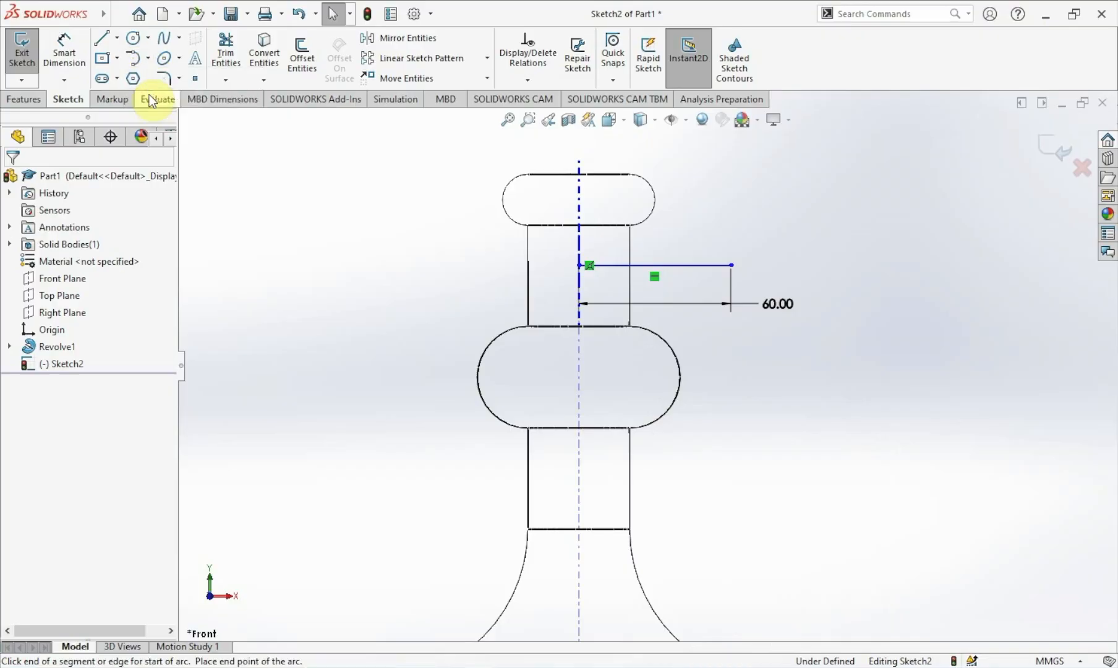
click(730, 266)
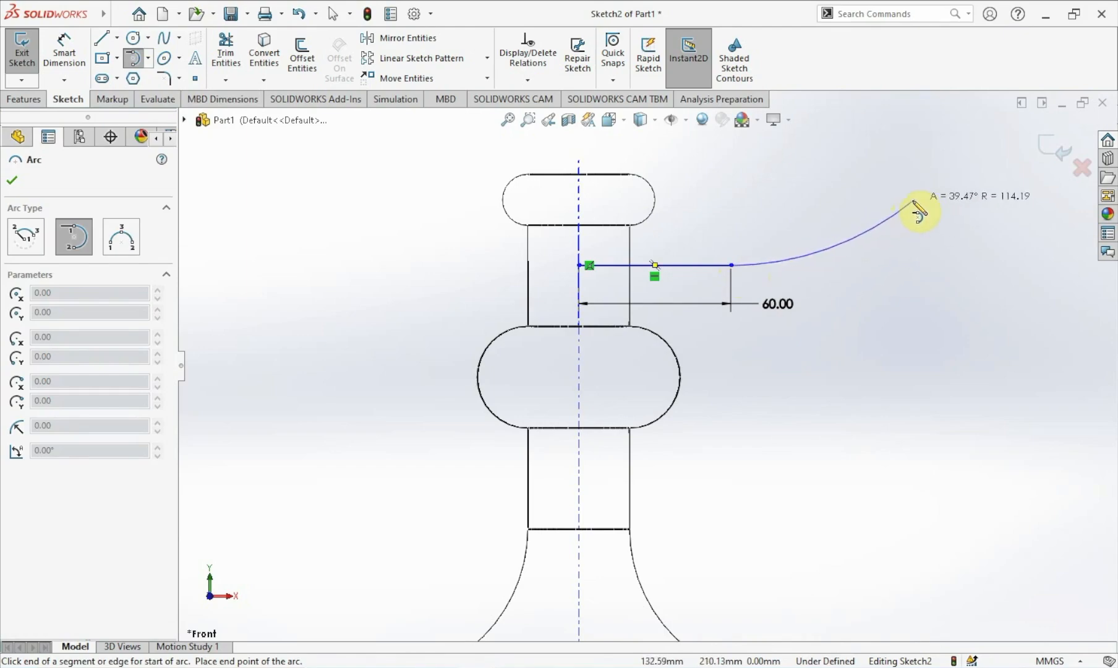
click(948, 179)
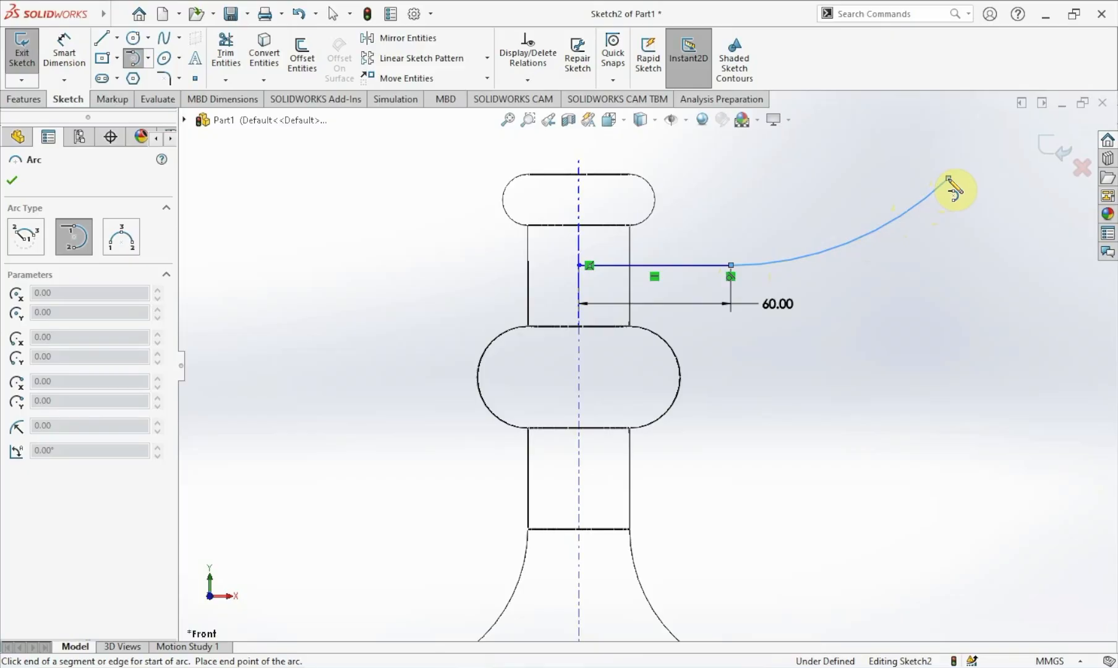
key(Escape)
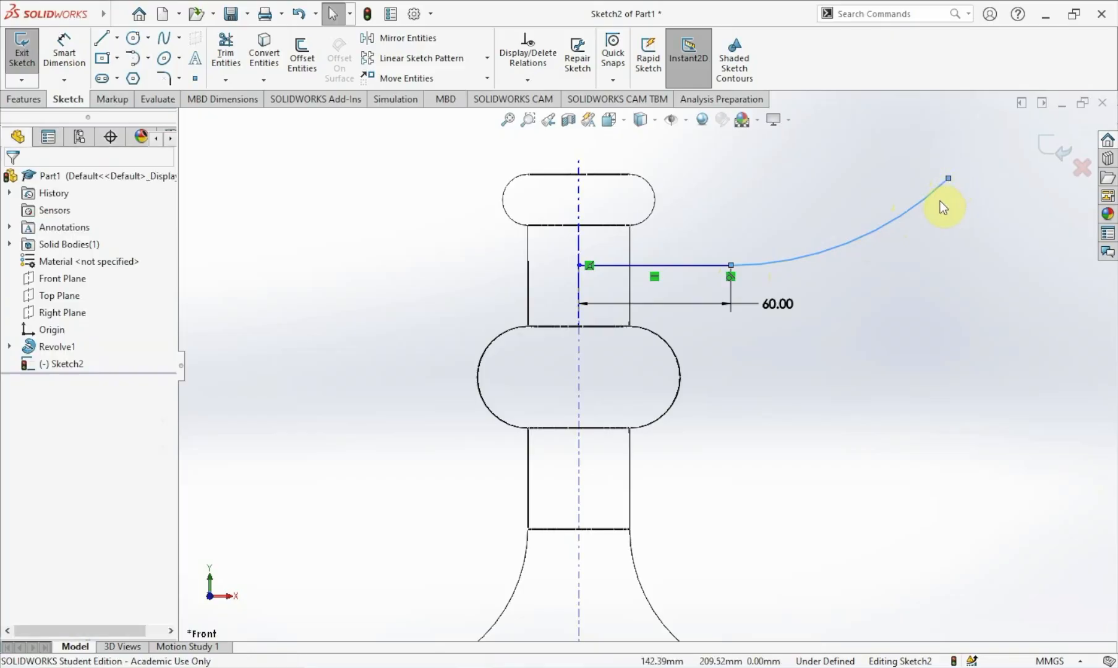
Dimension the tangent arc's radius to 150 mm.
click(65, 51)
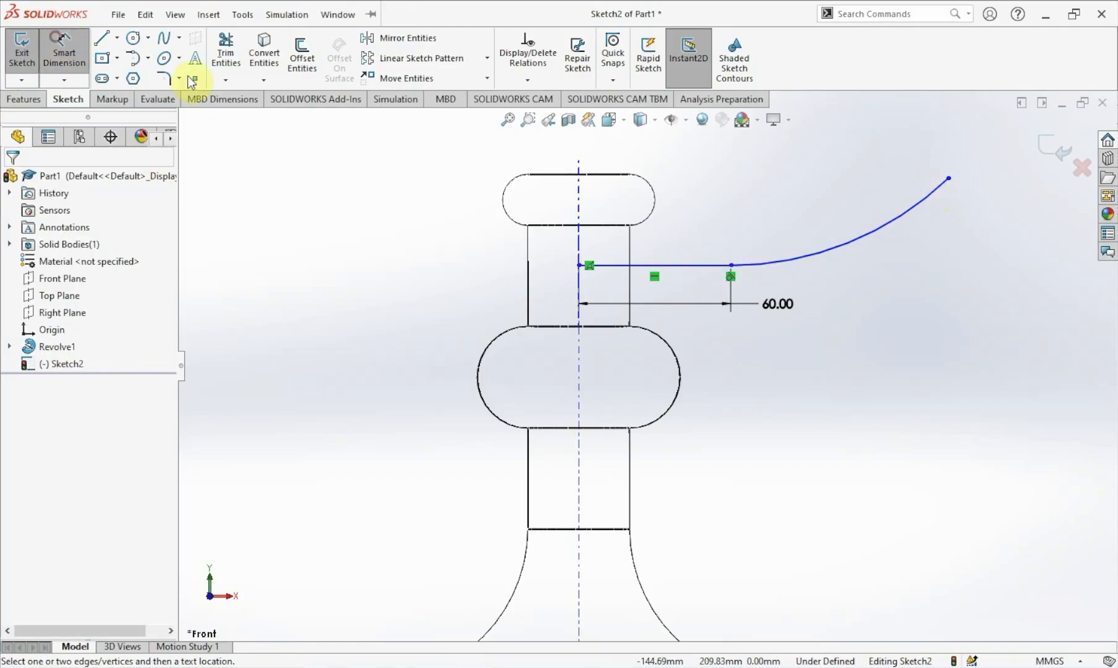
click(829, 246)
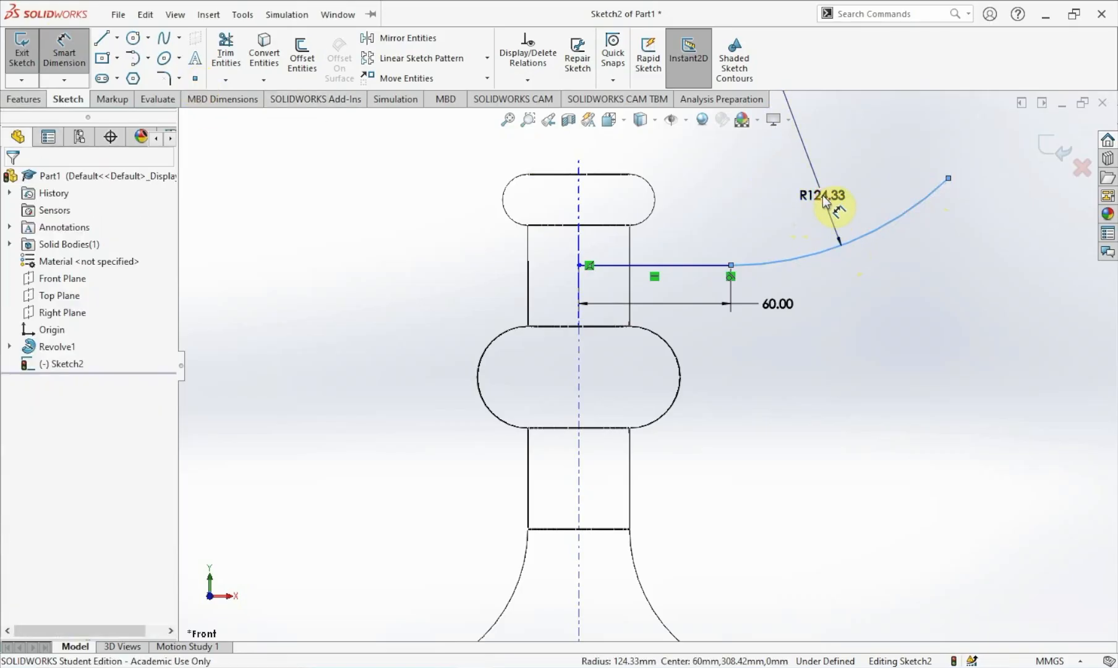
click(826, 204)
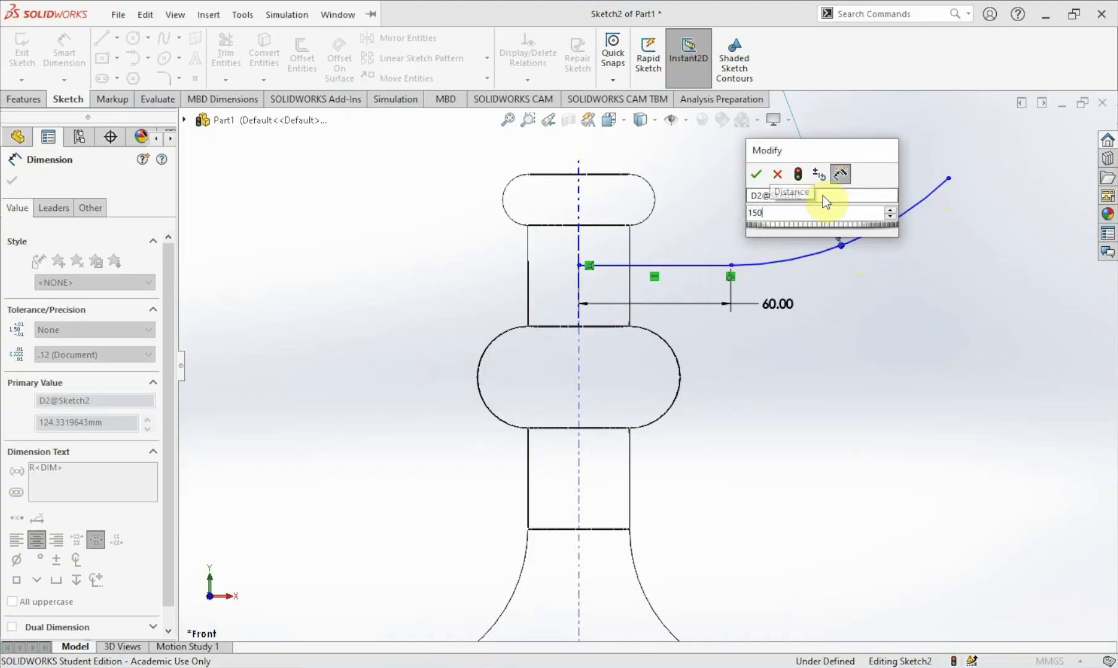
key(Return)
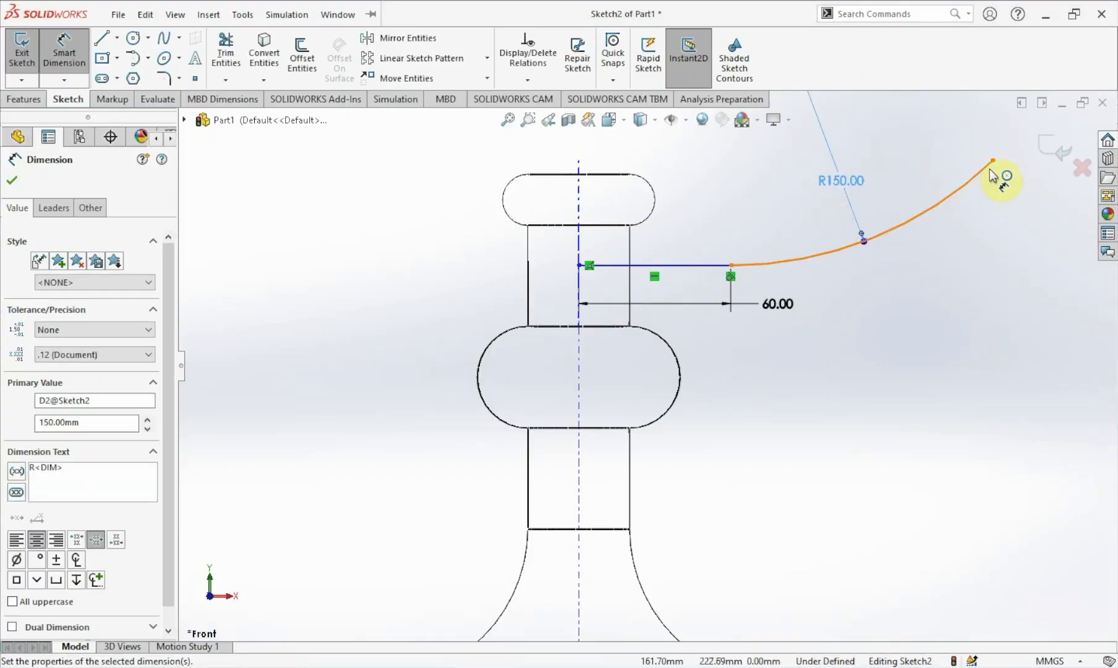
Dimension the vertical distance between the large arc's upper end and the horizontal line to 65 mm.
click(993, 161)
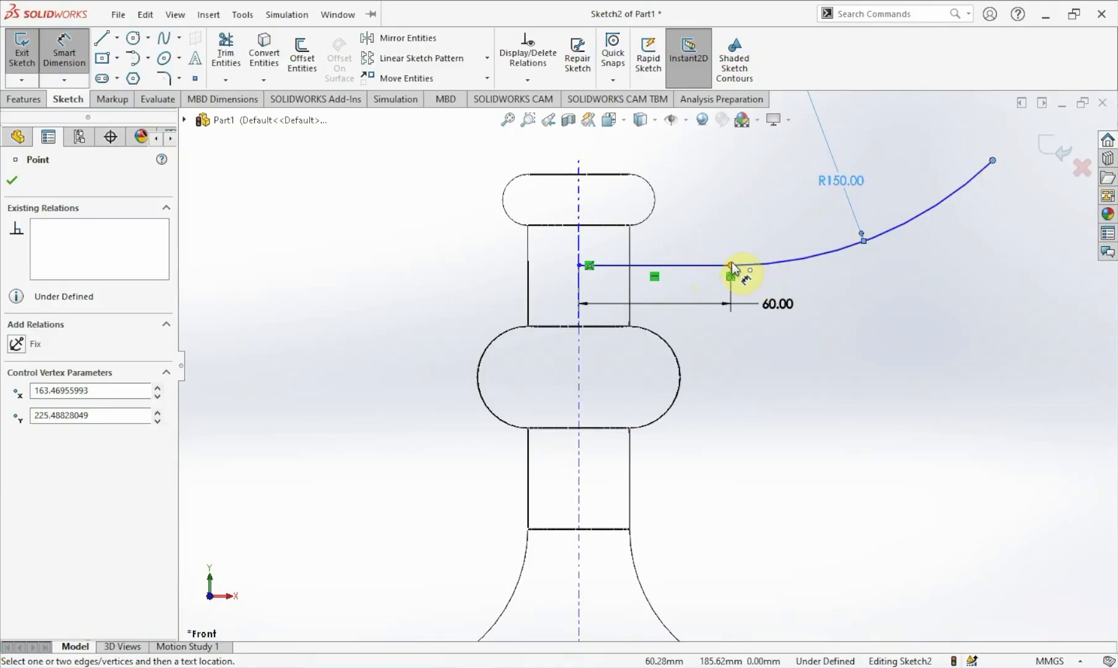
click(732, 264)
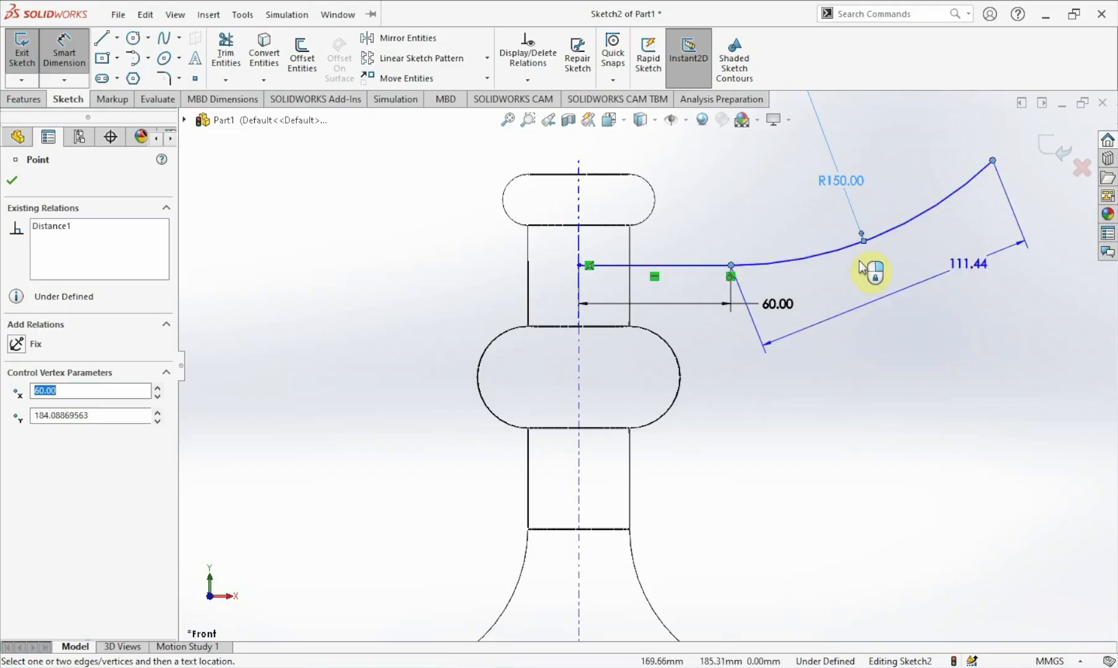
click(1032, 216)
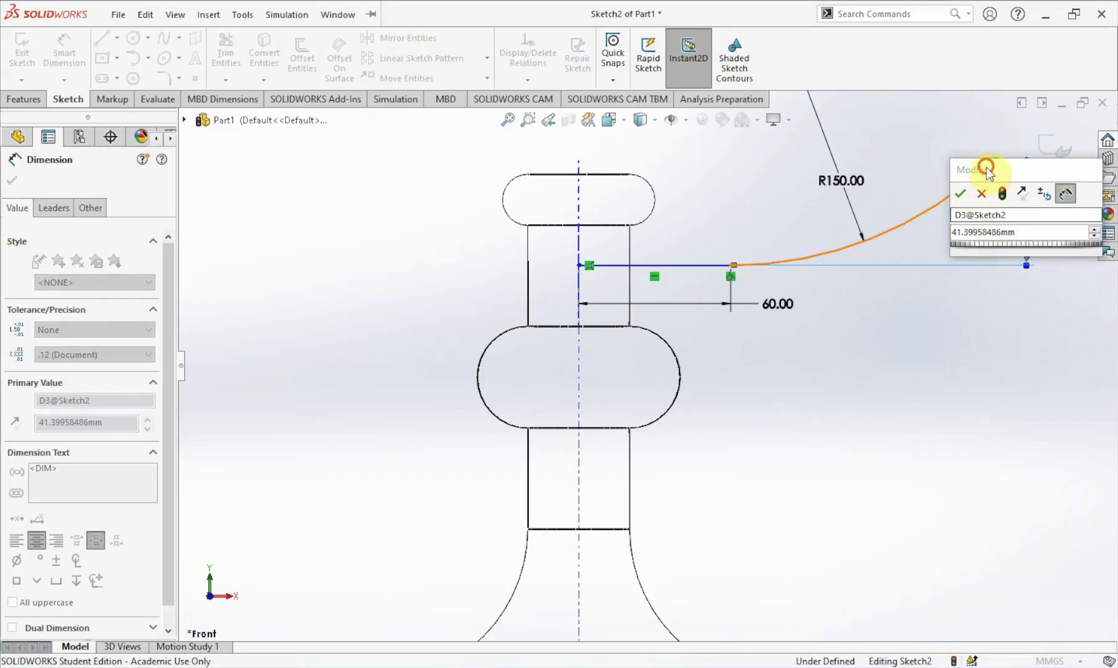
text(65)
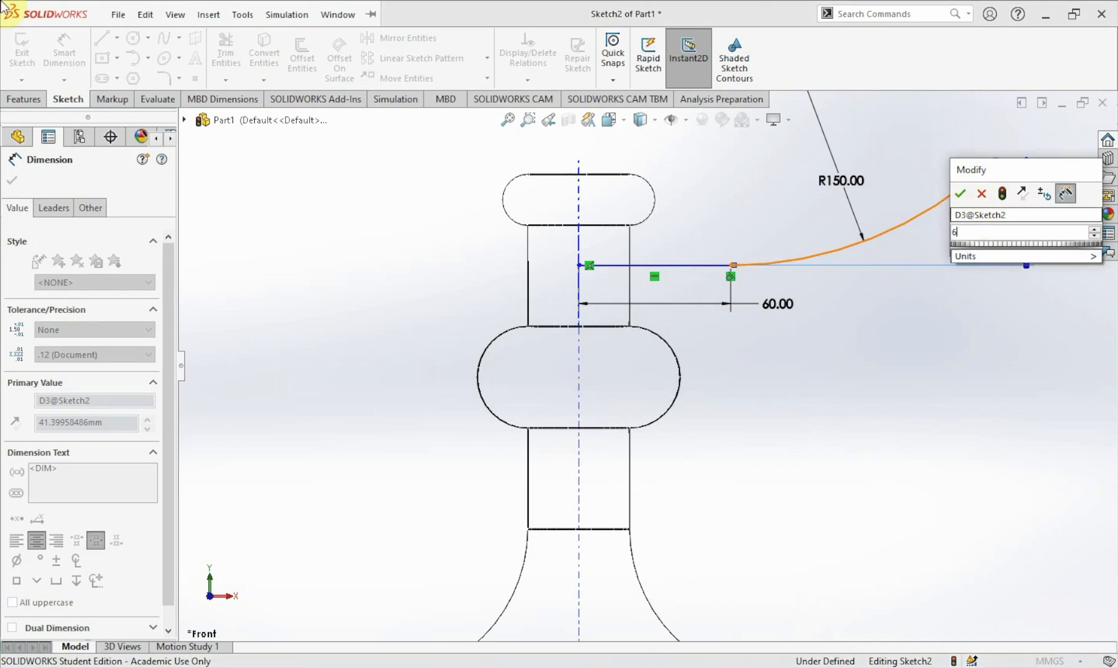
key(Return)
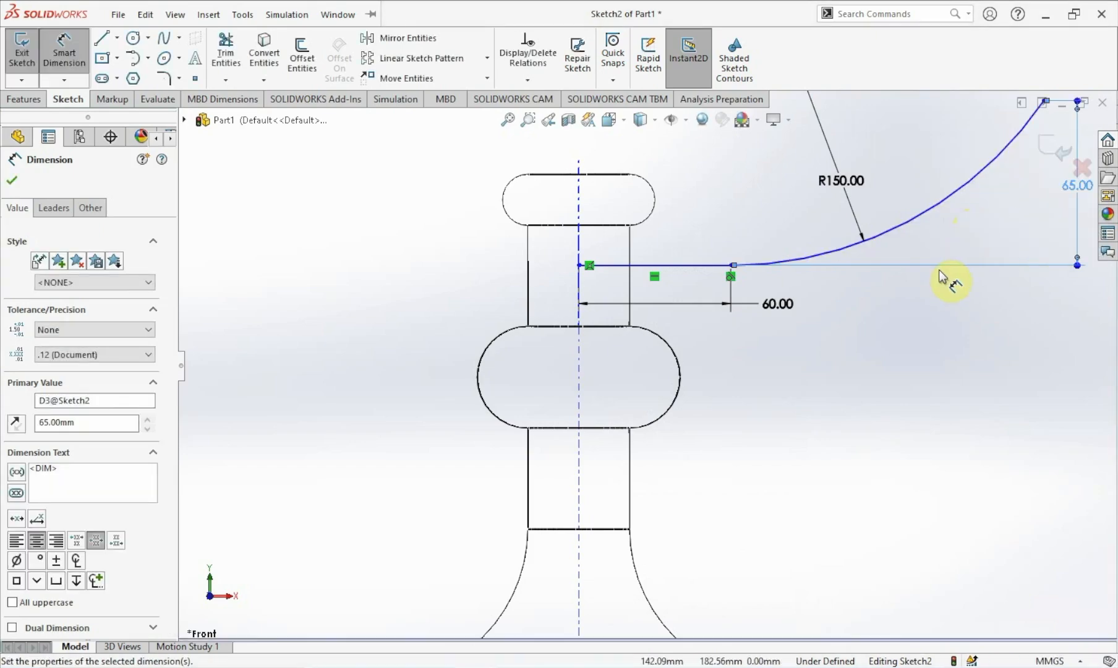
scroll(1003, 287, up, 3)
scroll(1001, 272, down, 2)
key(Escape)
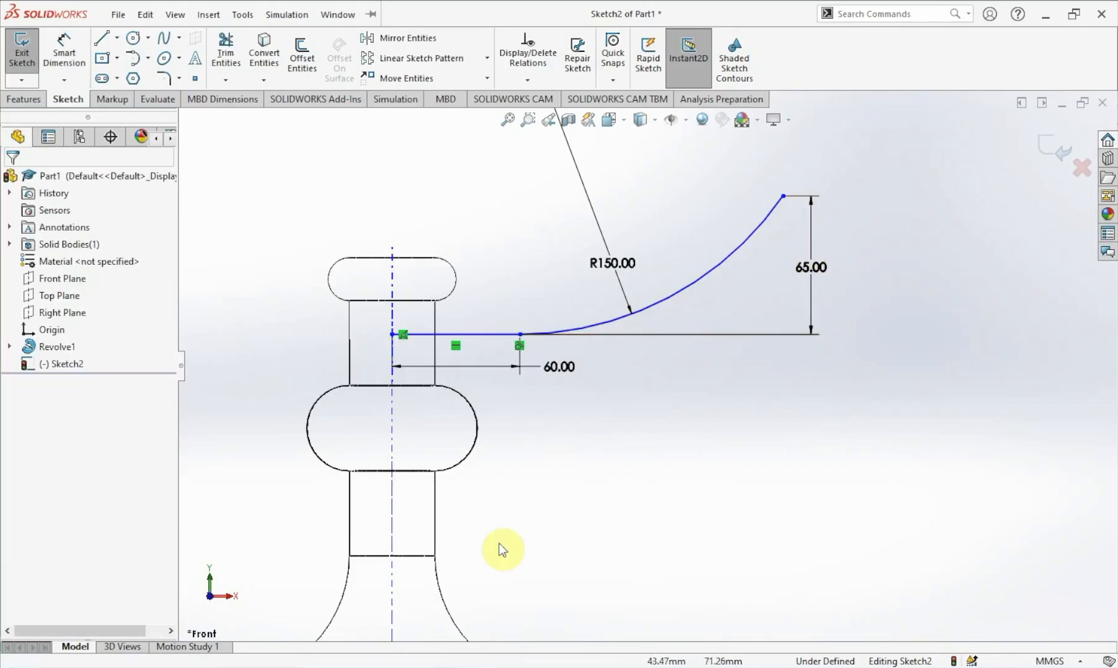
Draw a small tangent arc about 17 mm radius curling back inward from the large arc's upper end.
scroll(795, 347, up, 1)
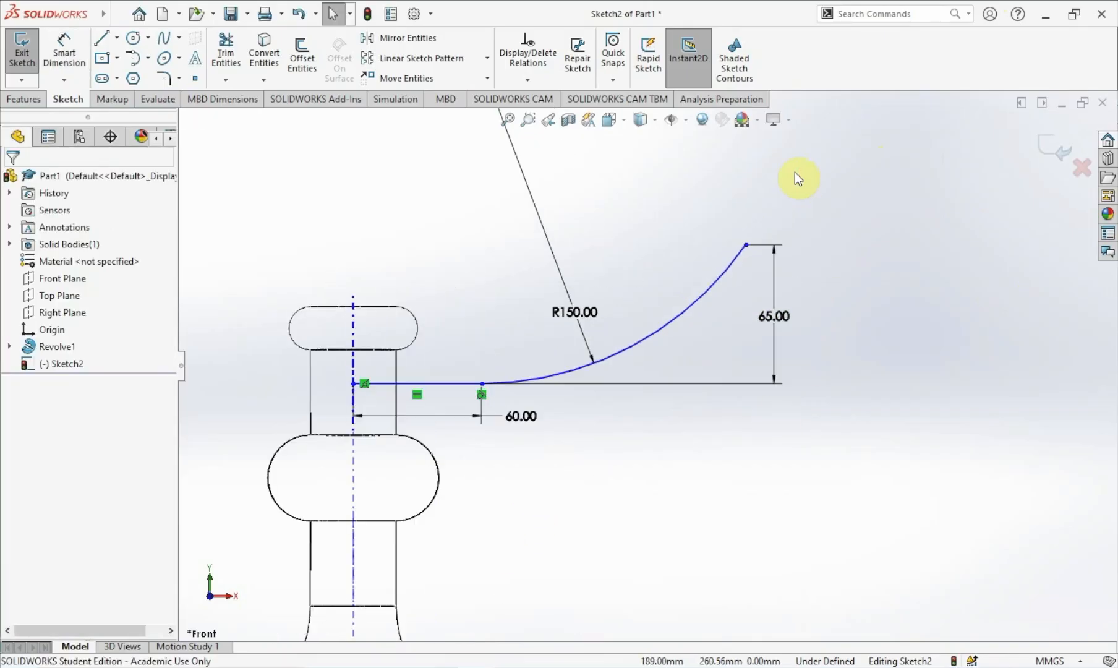
click(134, 58)
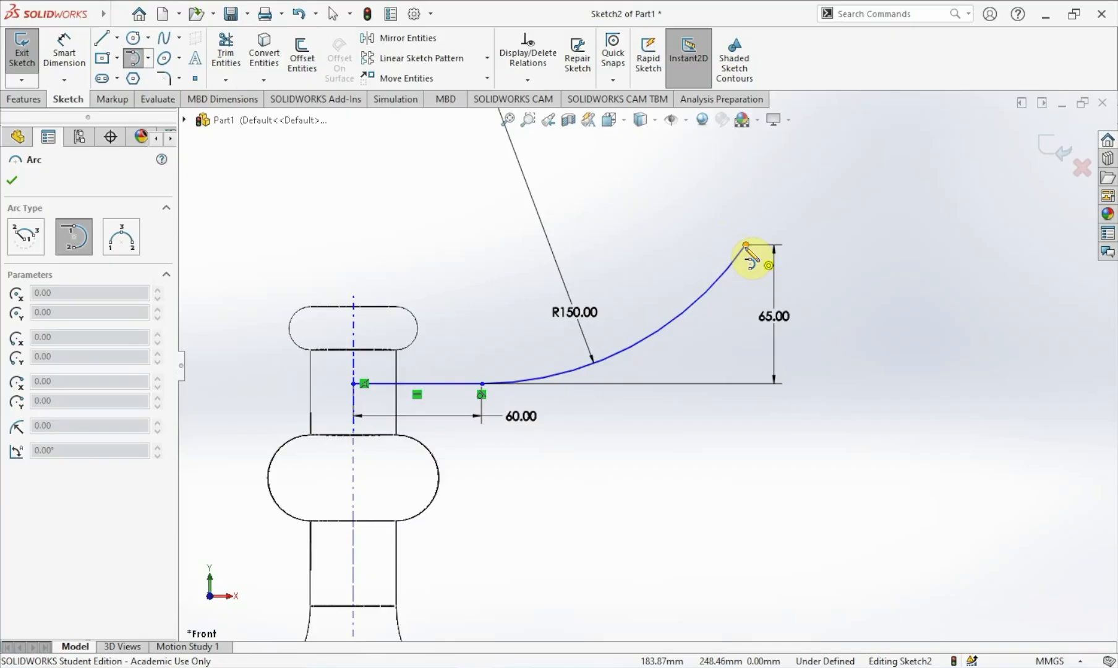
click(746, 245)
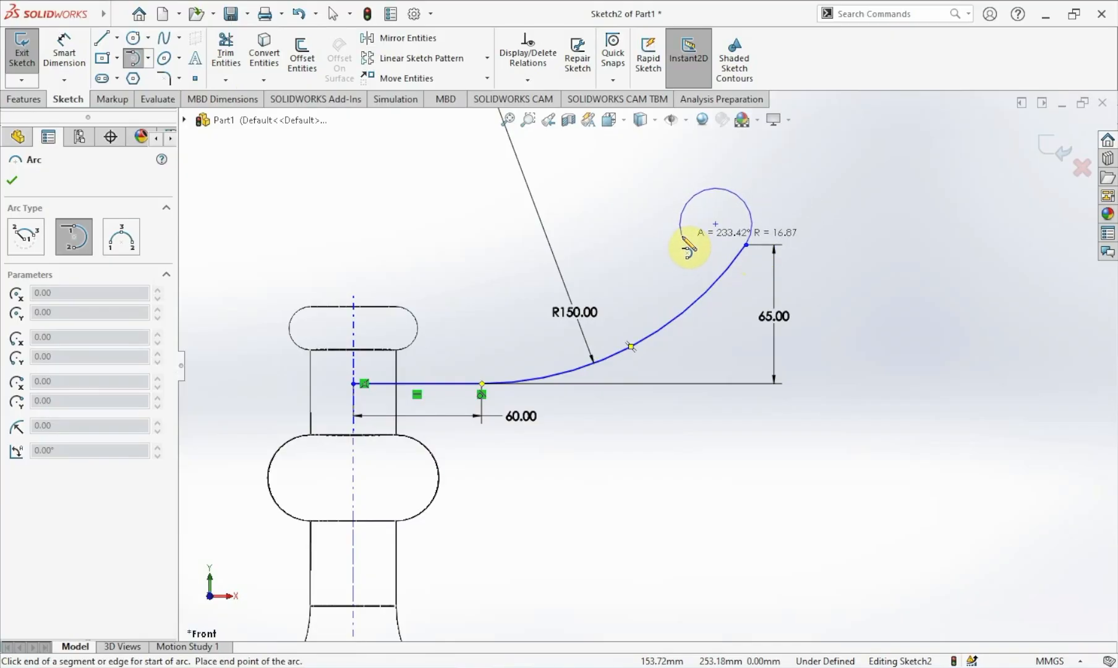
click(682, 235)
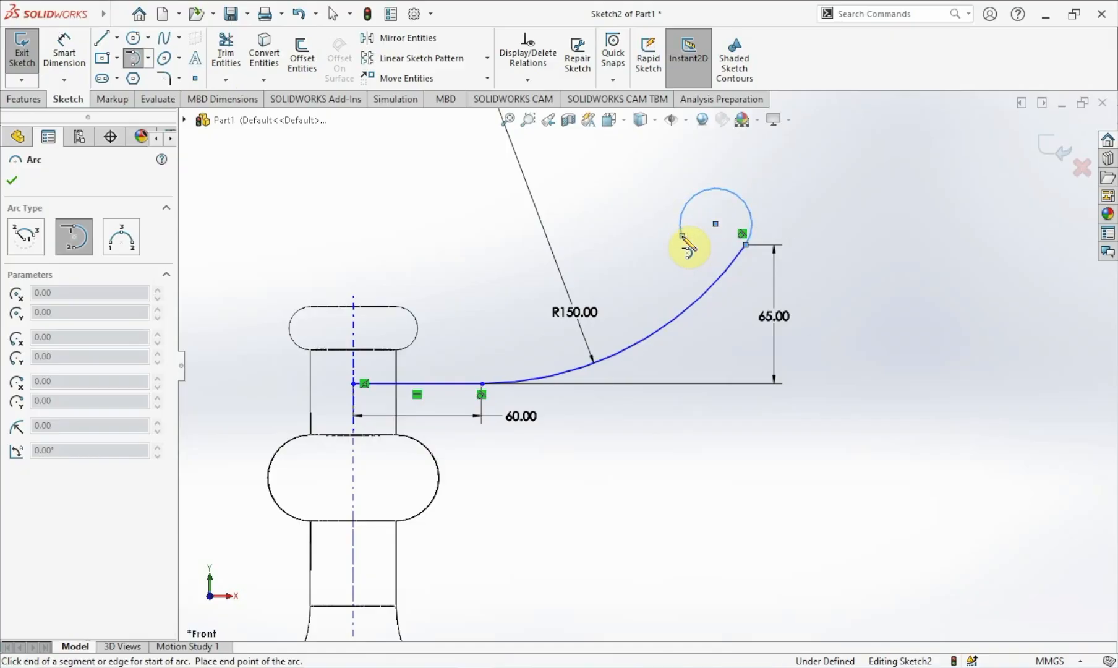
key(Escape)
Dimension the small curling arc's radius to 20 mm.
click(65, 53)
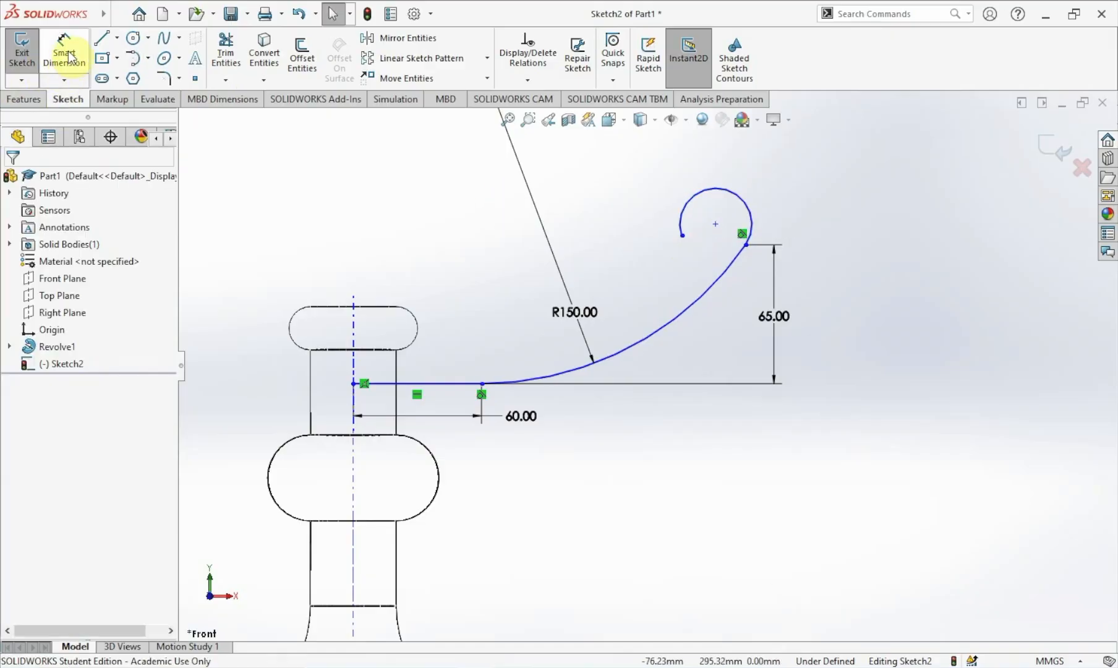
click(677, 218)
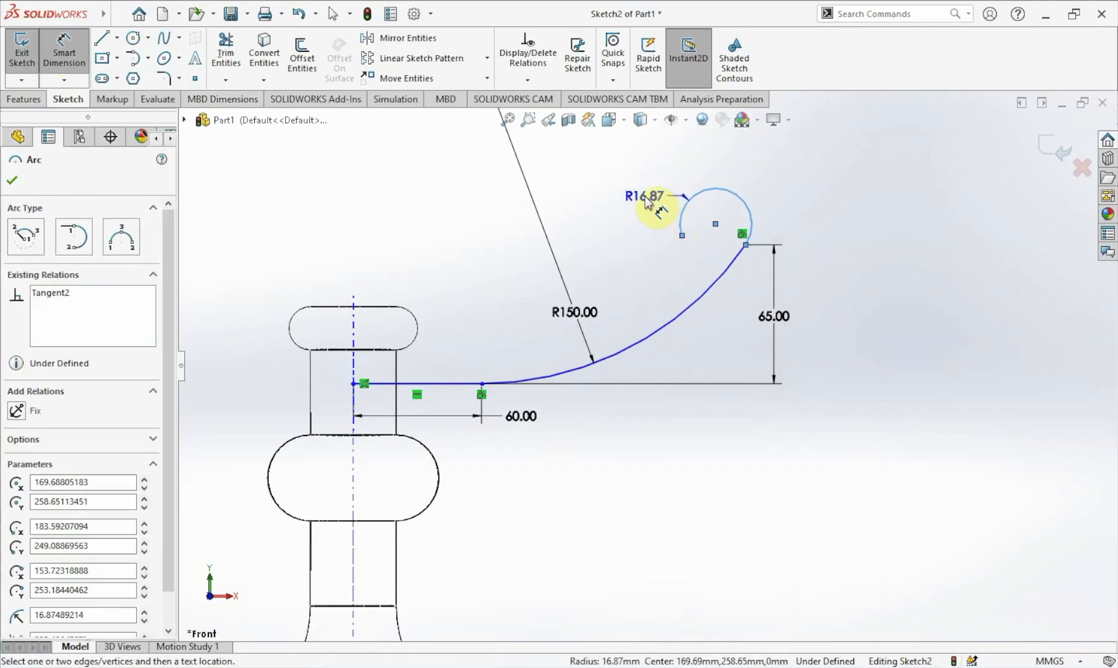
click(649, 204)
text(20)
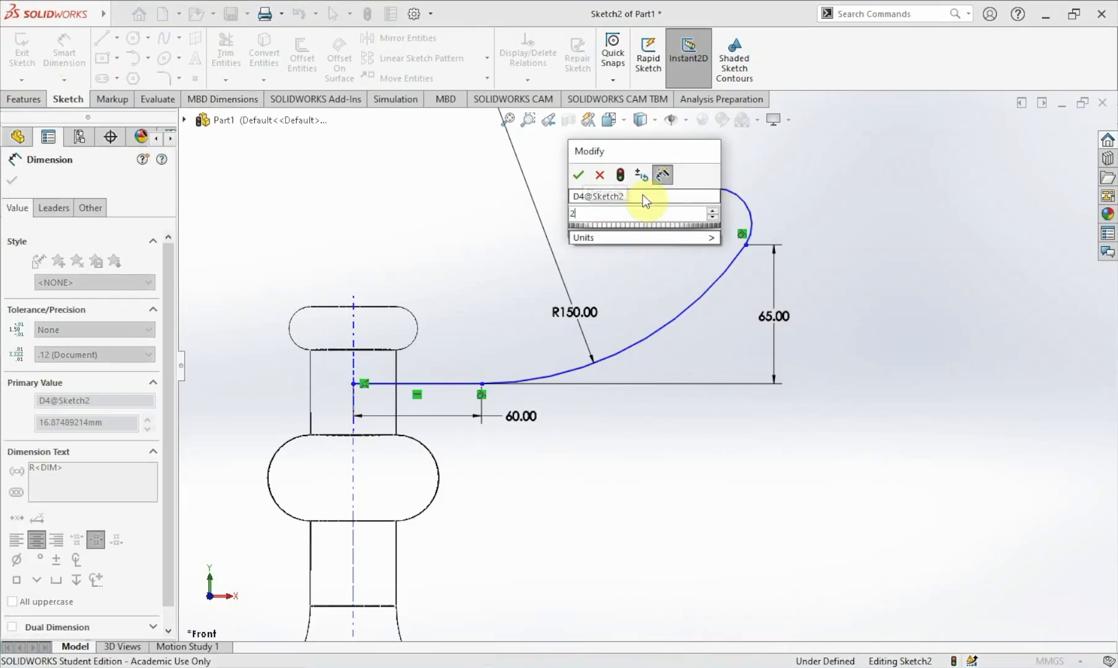
key(Return)
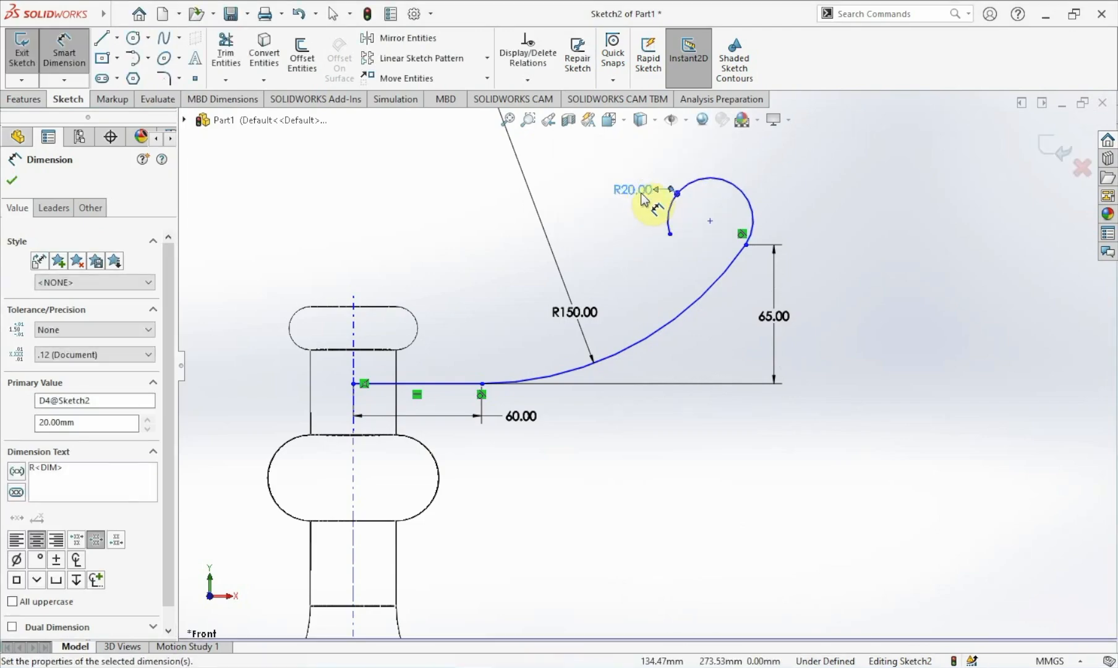
click(696, 207)
key(Escape)
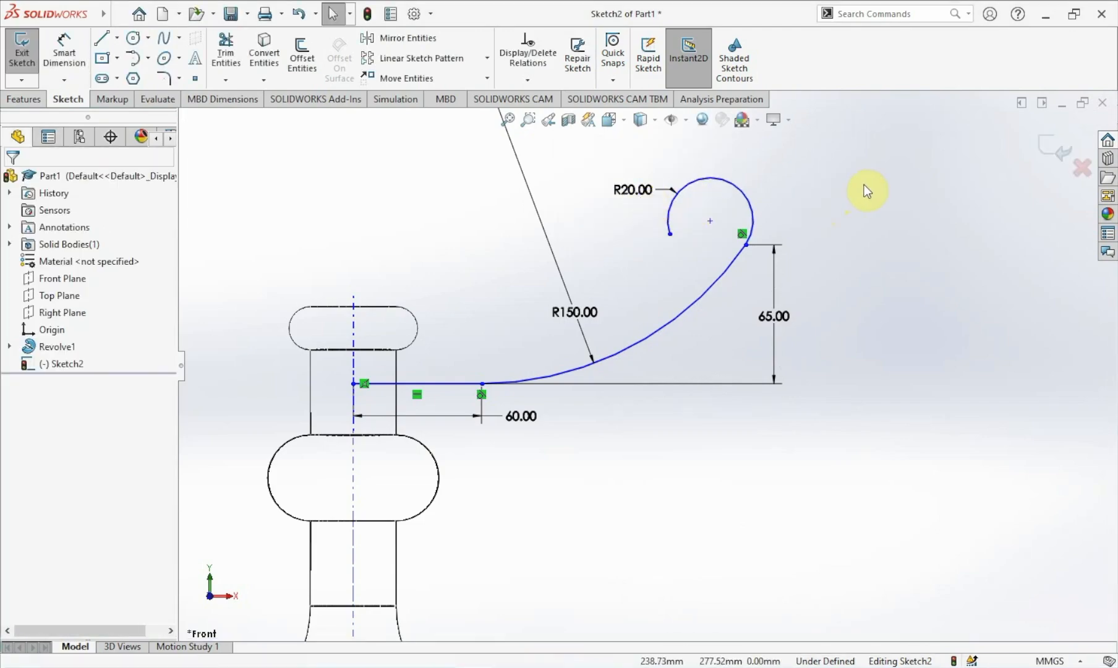
Add a Horizontal relation between the small arc's free end and the large arc's upper end.
click(745, 246)
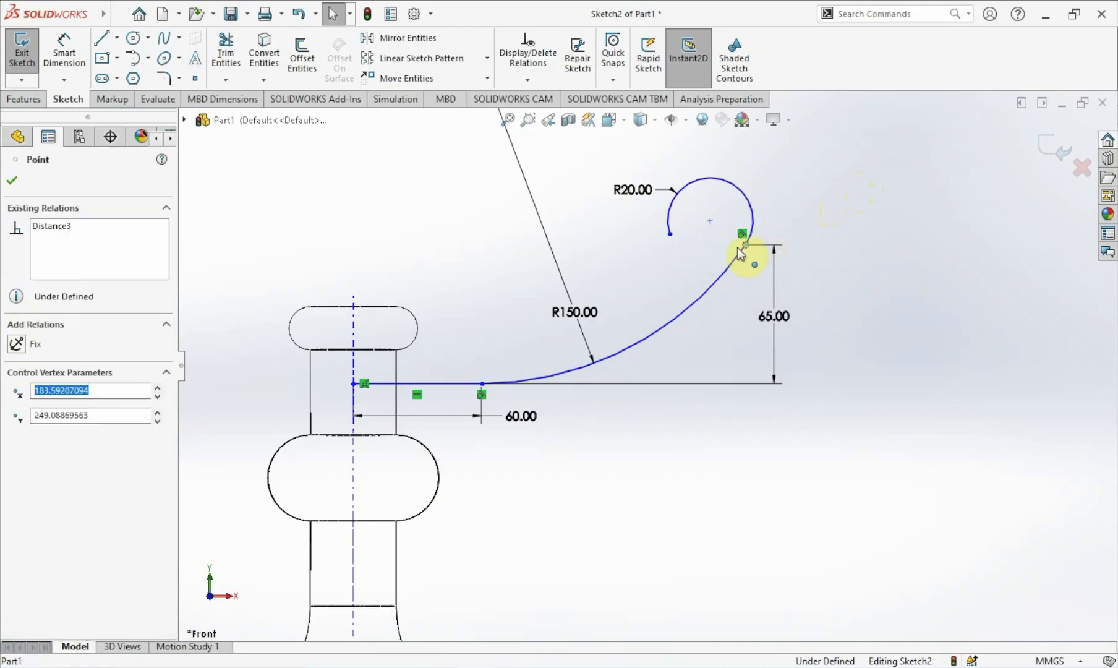
ctrl+click(671, 234)
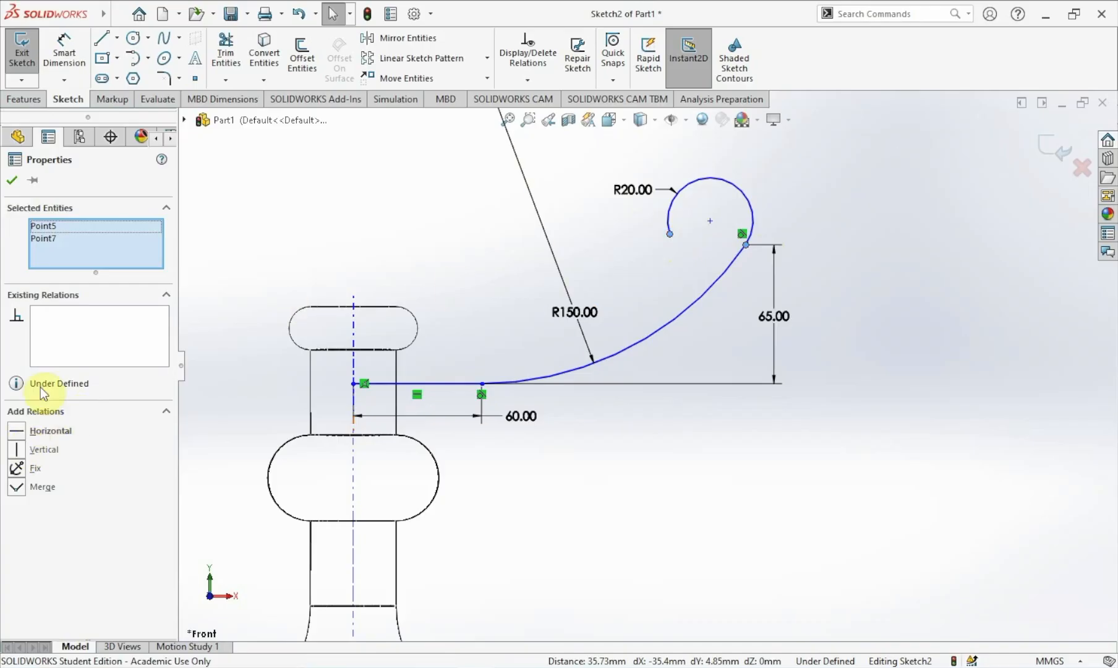
click(44, 430)
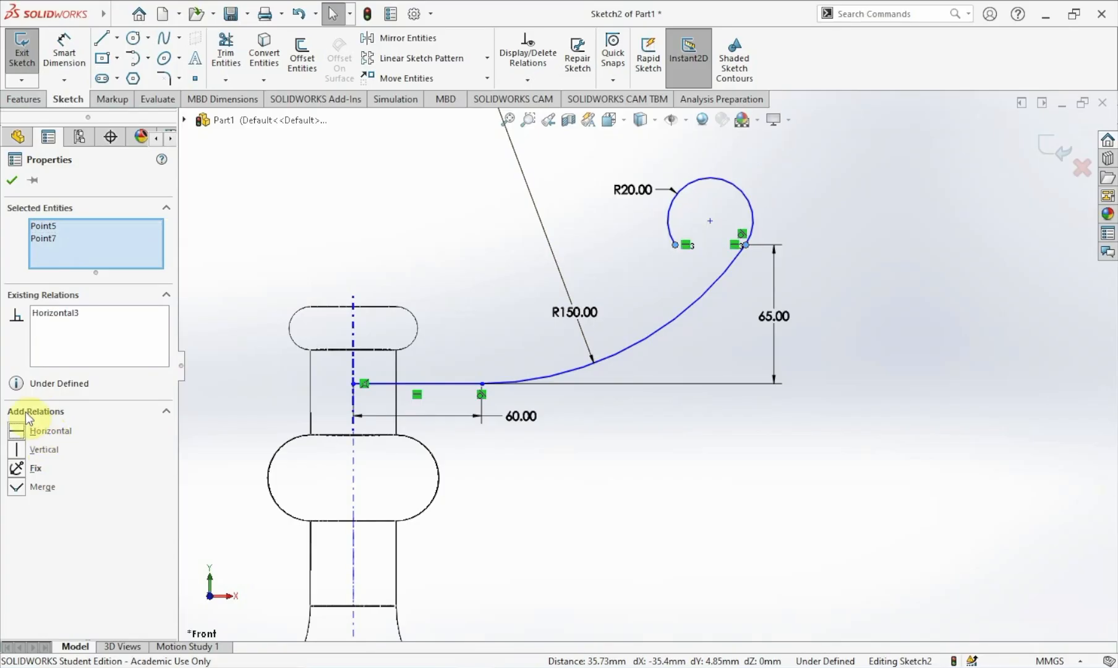
click(15, 180)
click(859, 248)
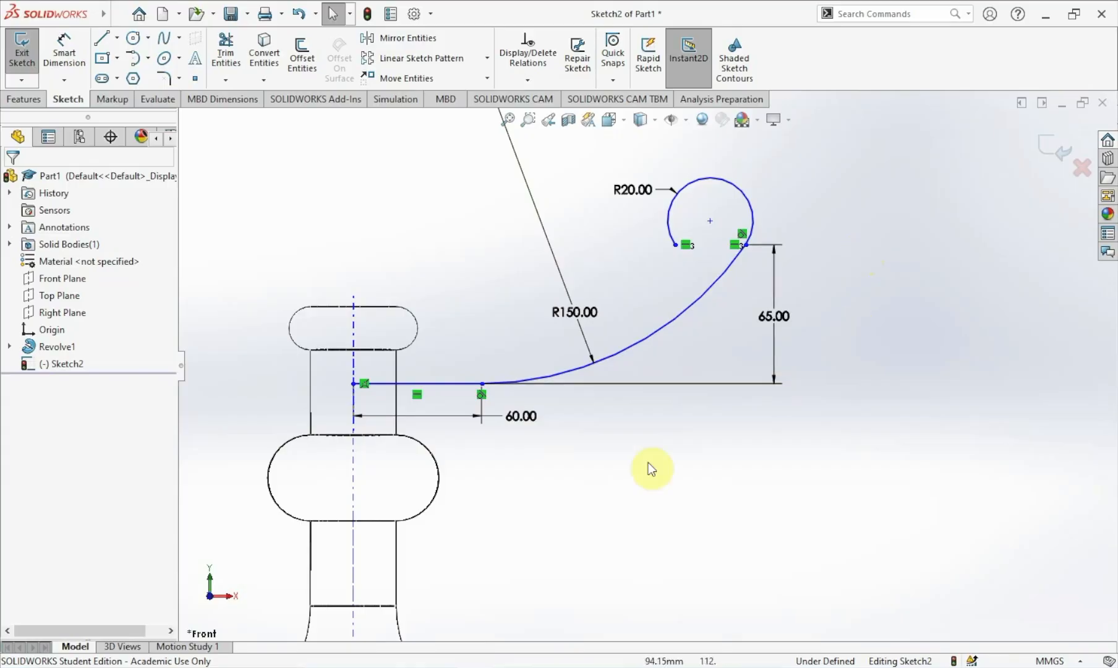
Dimension the vertical distance between the horizontal line's start point and the origin as 10 mm.
scroll(587, 465, down, 2)
scroll(590, 476, up, 5)
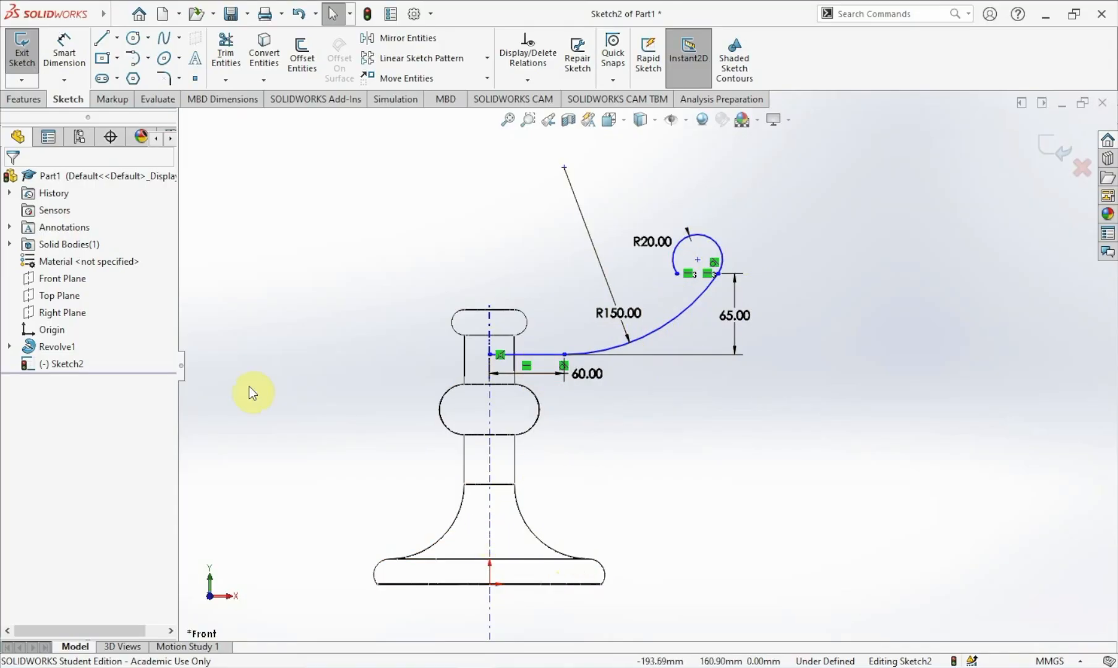
click(64, 56)
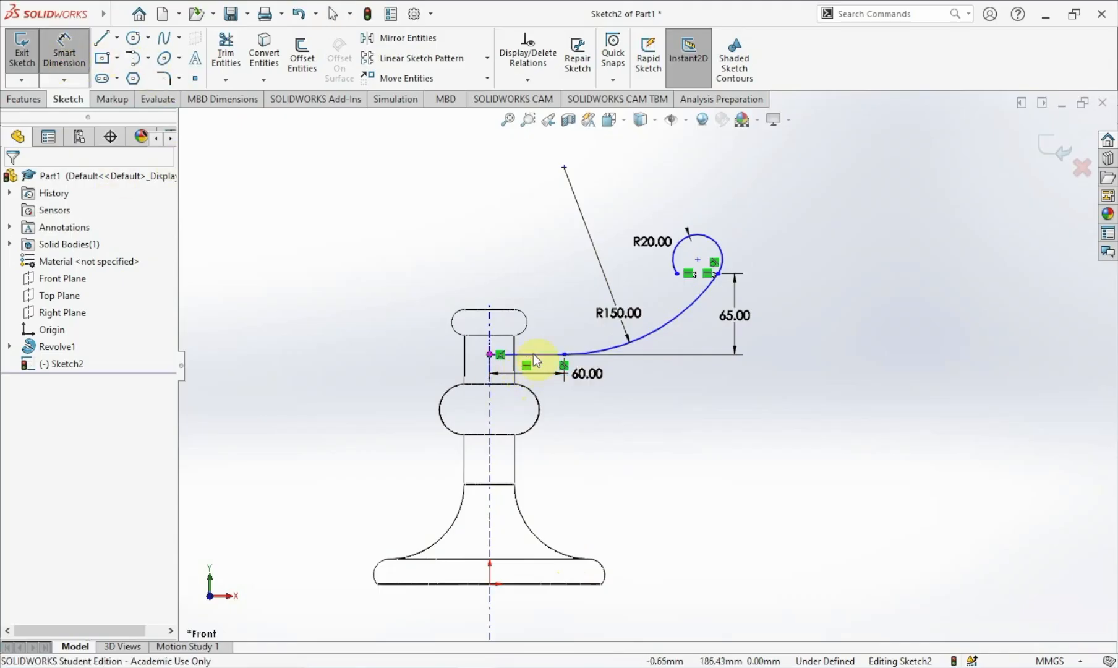
scroll(495, 358, down, 4)
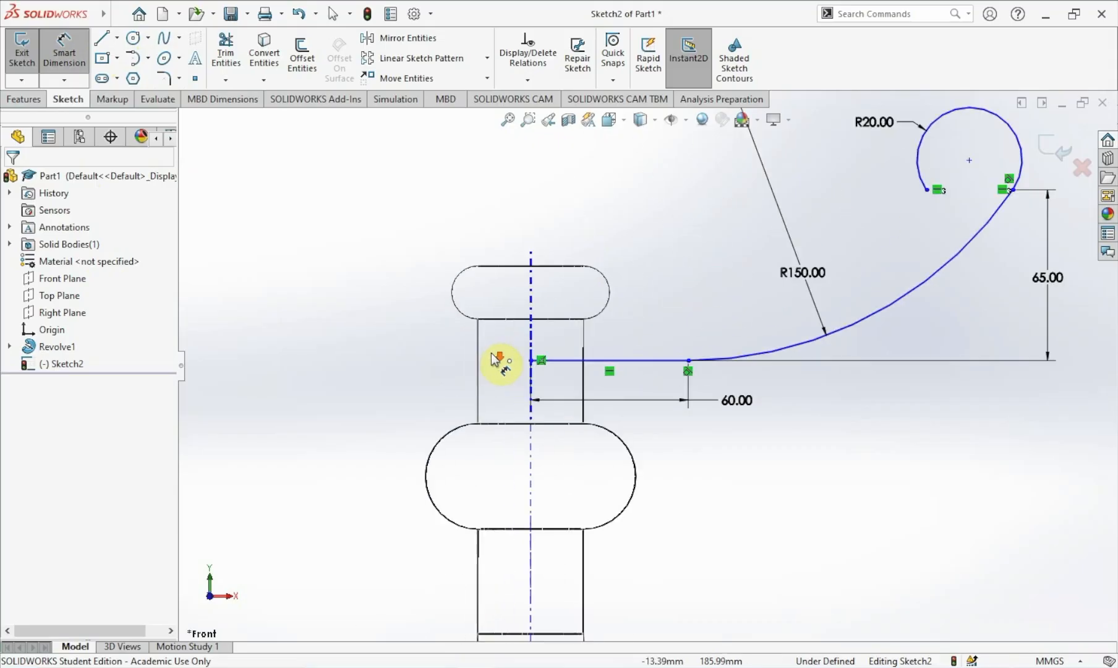
click(531, 361)
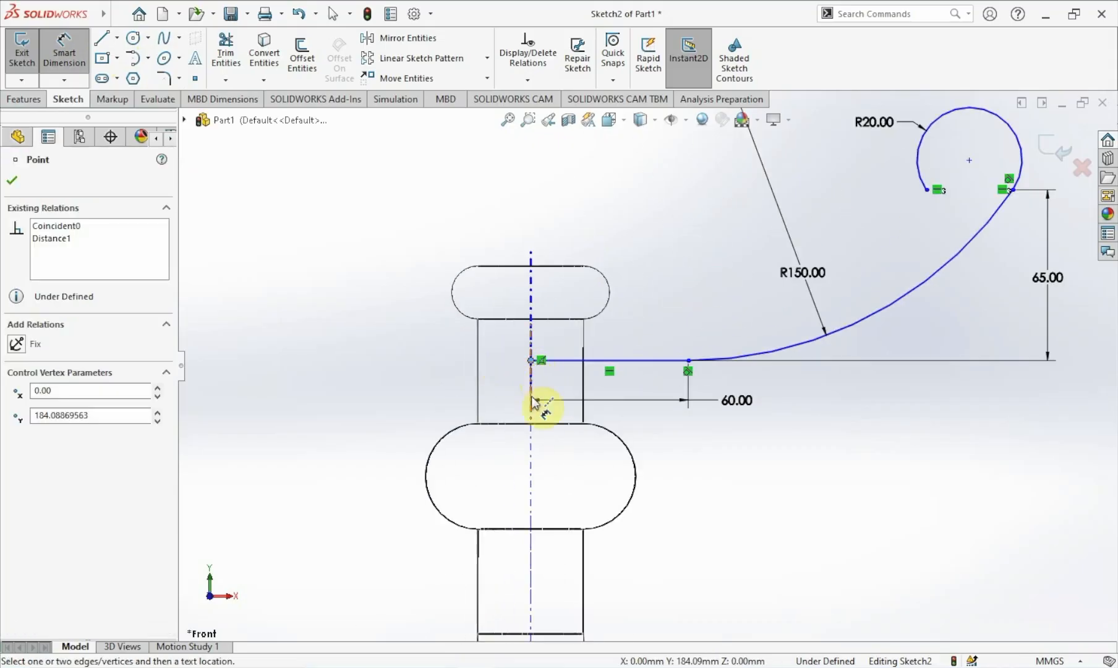
scroll(541, 421, up, 3)
scroll(598, 524, up, 2)
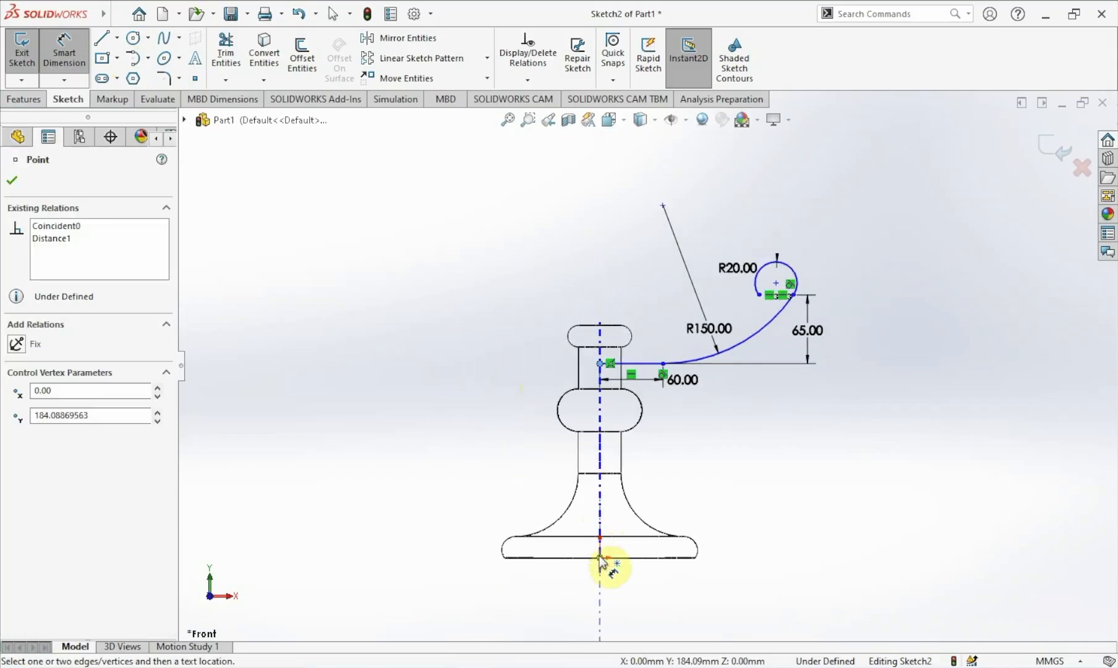
scroll(631, 560, down, 3)
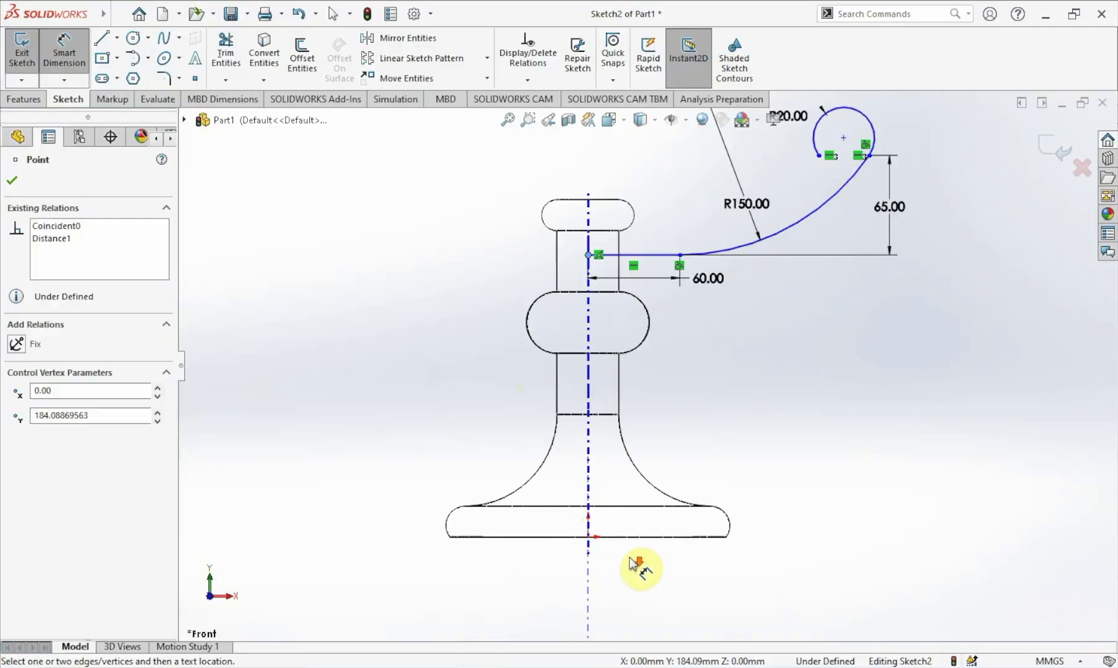
click(582, 524)
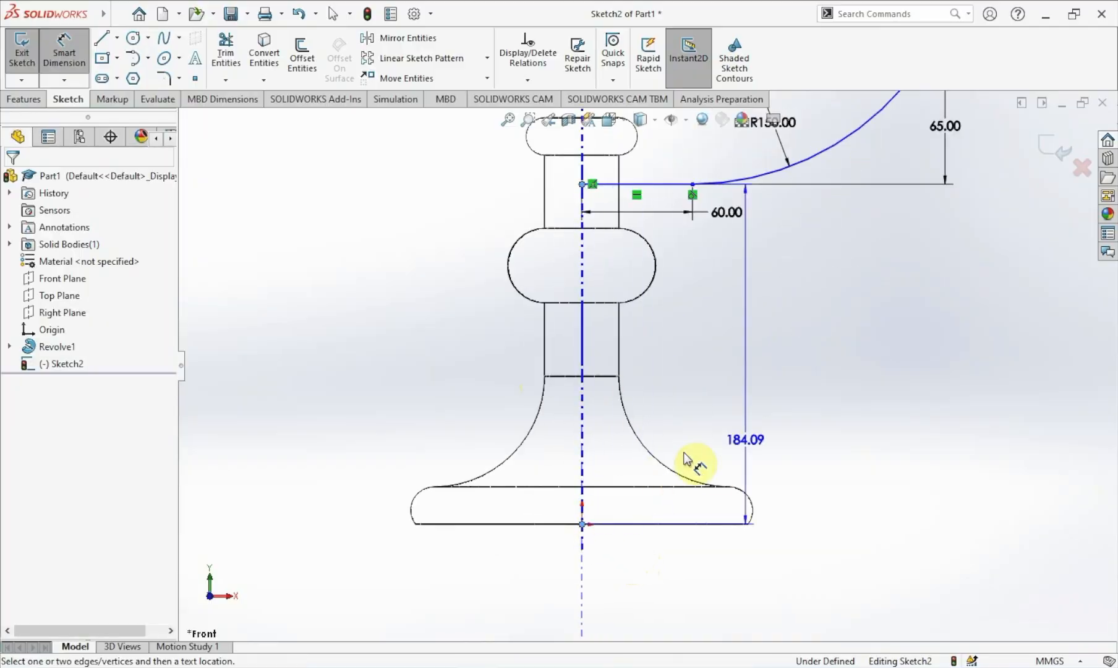
click(863, 357)
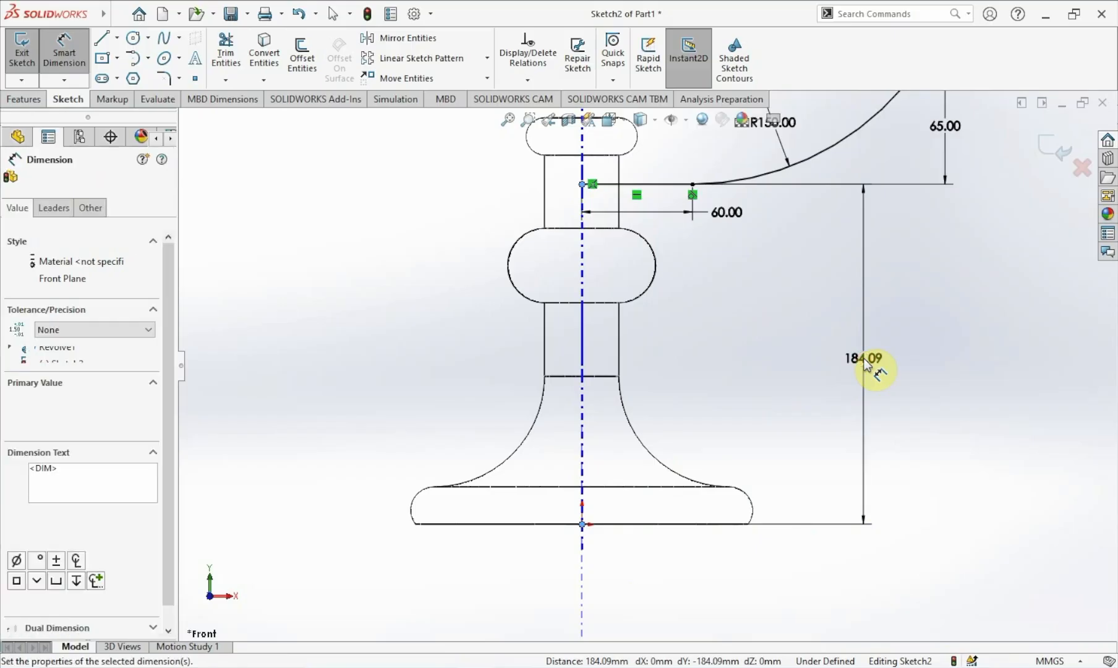
text(10)
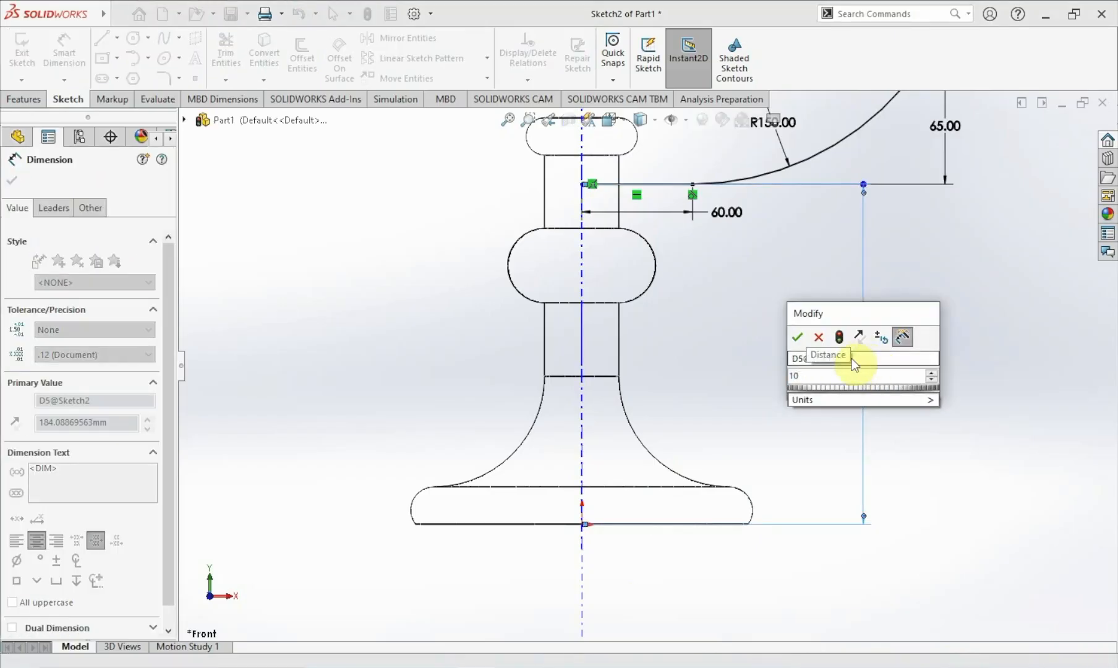
click(793, 335)
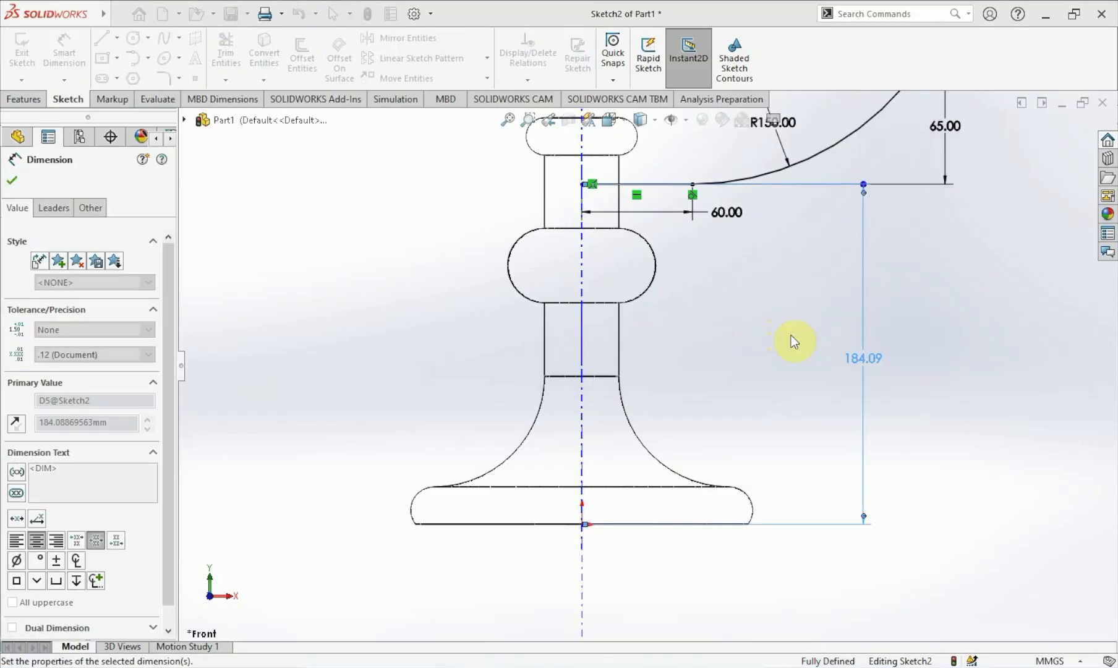
click(793, 343)
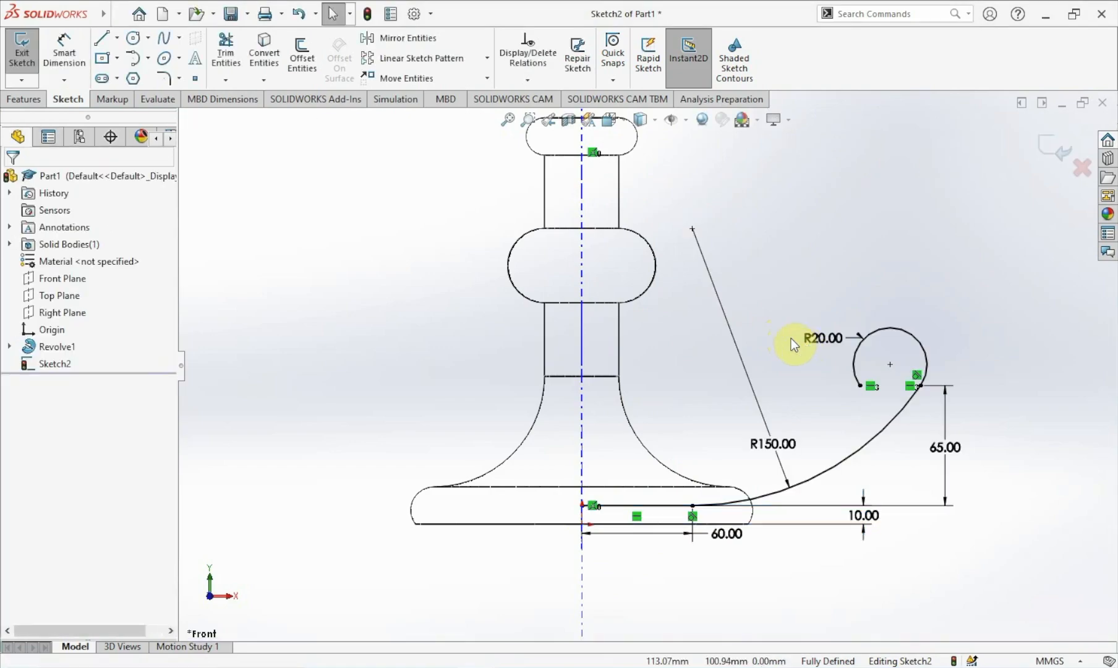
Exit the handle profile sketch.
scroll(978, 467, down, 2)
scroll(977, 466, up, 1)
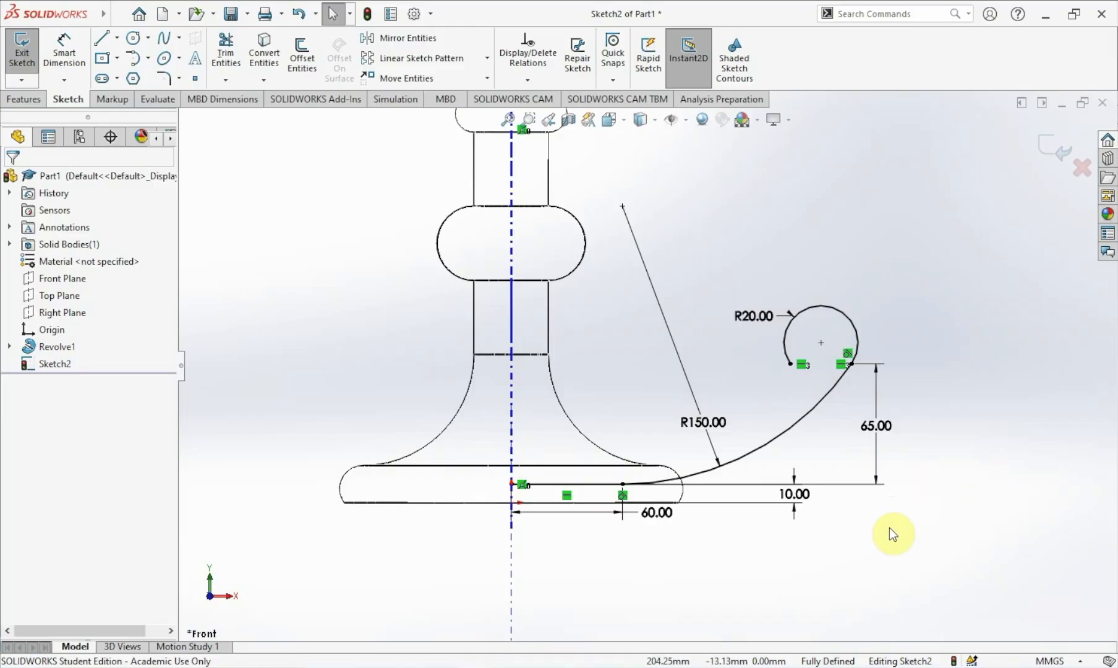
scroll(891, 528, up, 1)
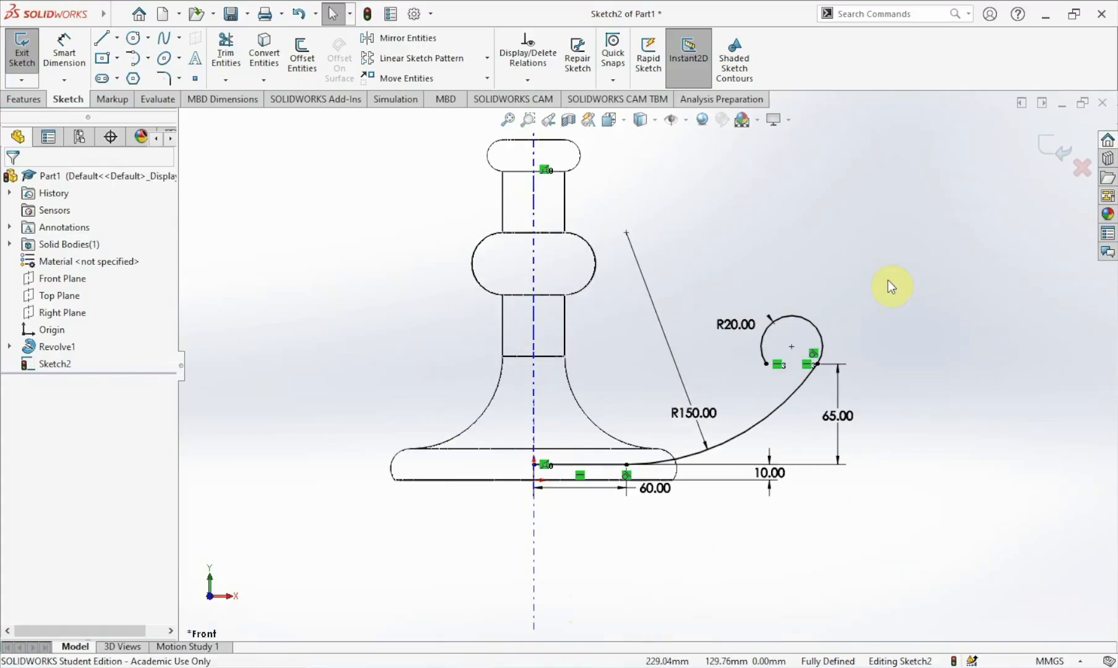
click(1044, 146)
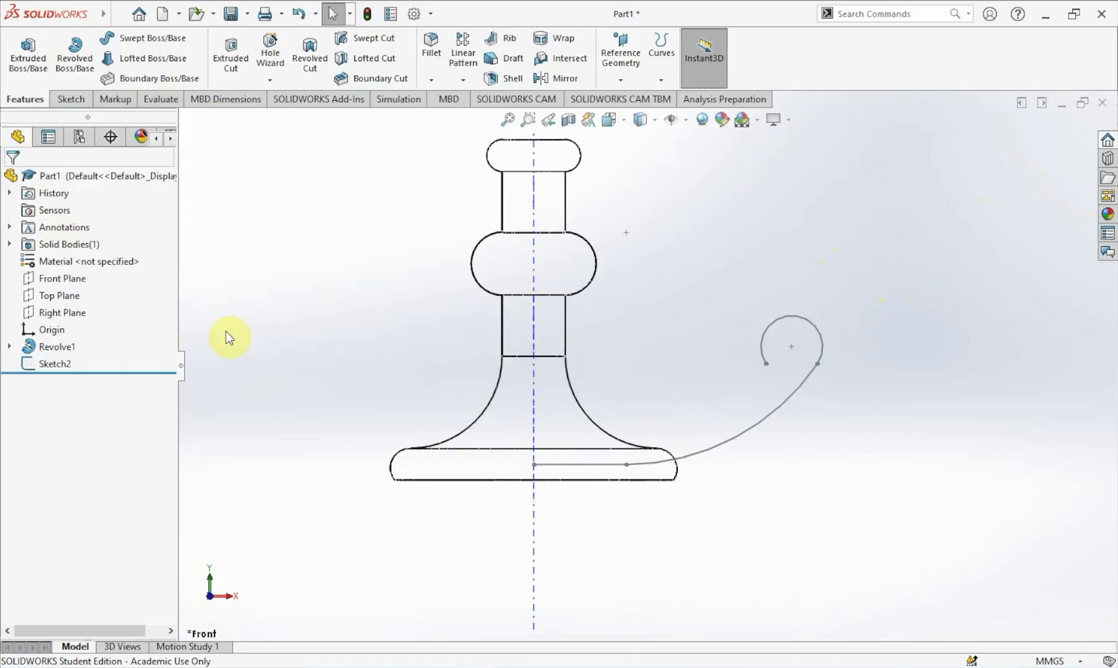
Start a new sketch on the Right Plane, viewing it face-on.
click(71, 311)
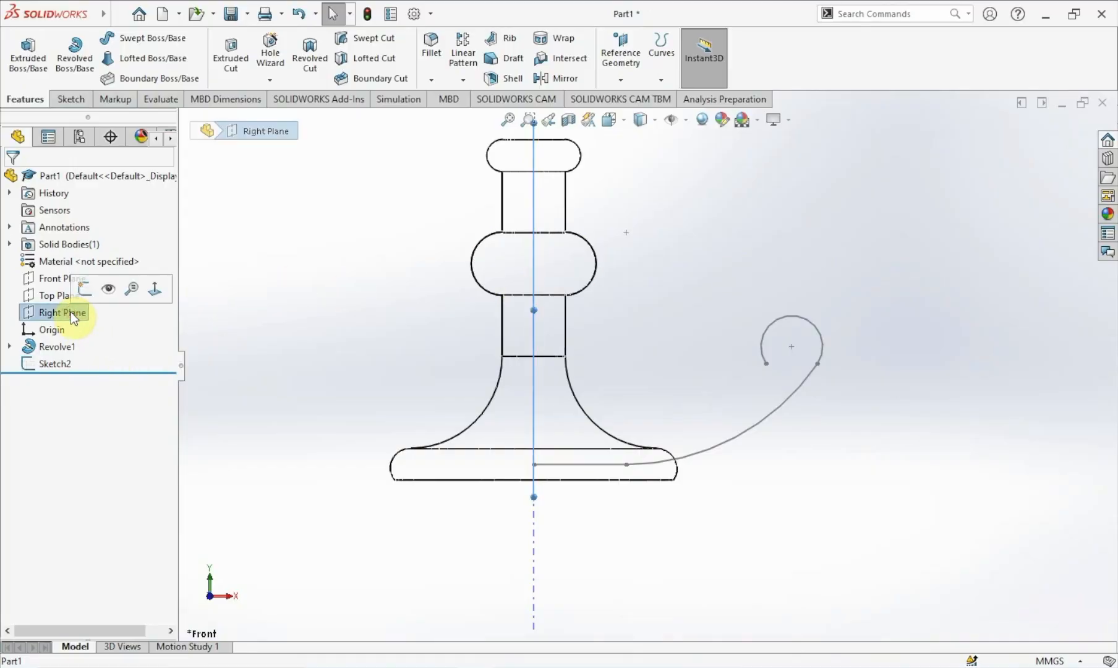
click(155, 288)
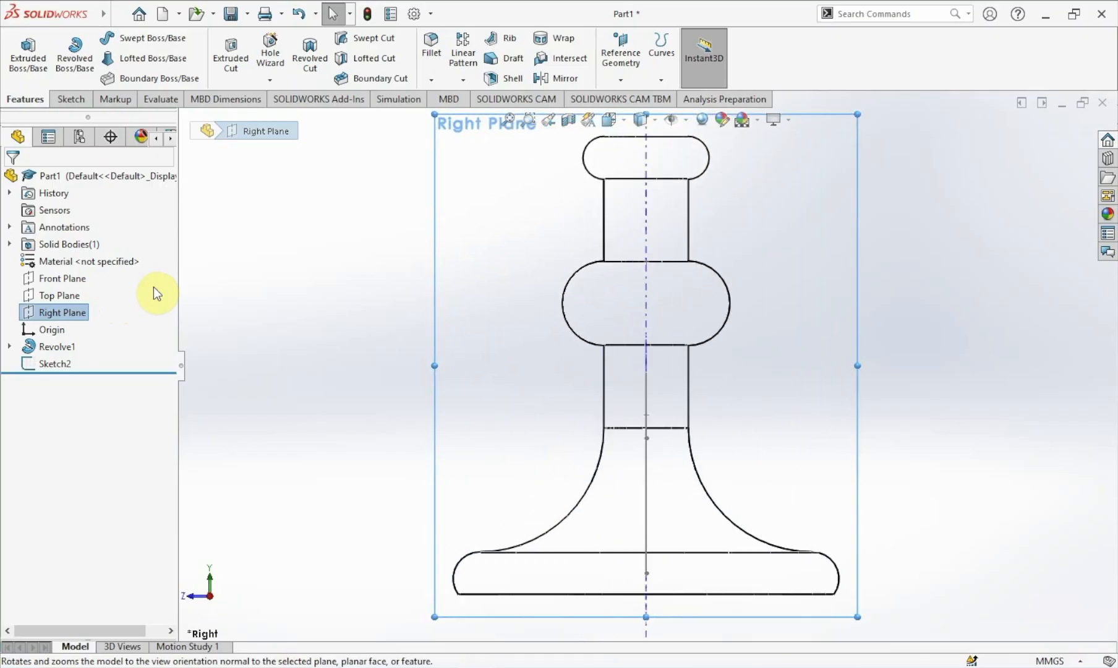
right_click(59, 314)
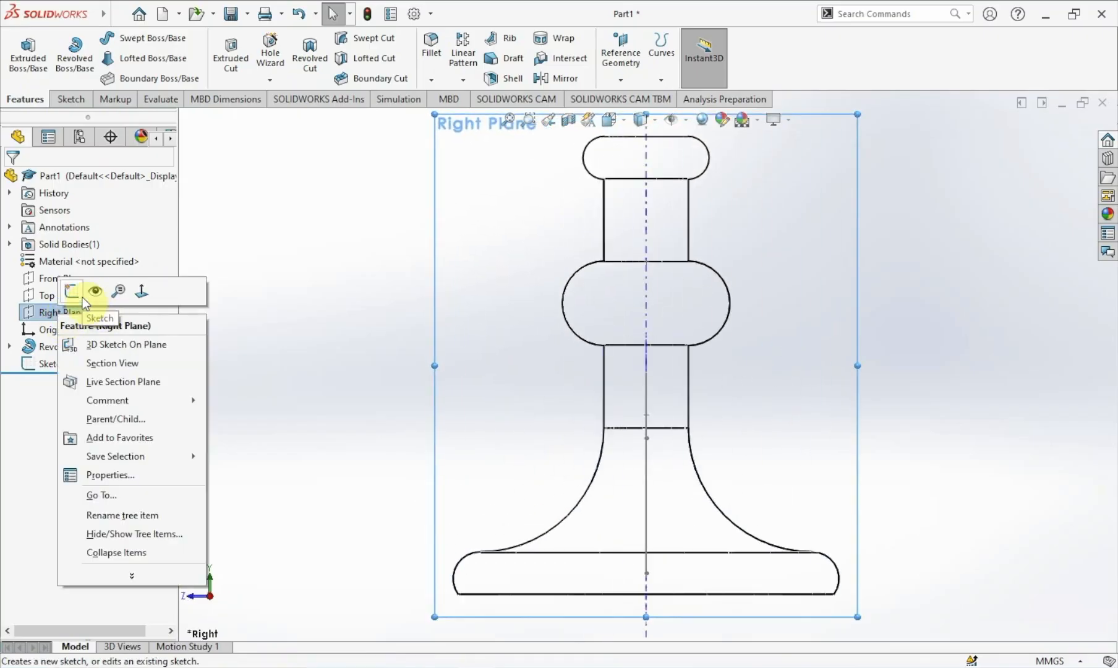
click(72, 290)
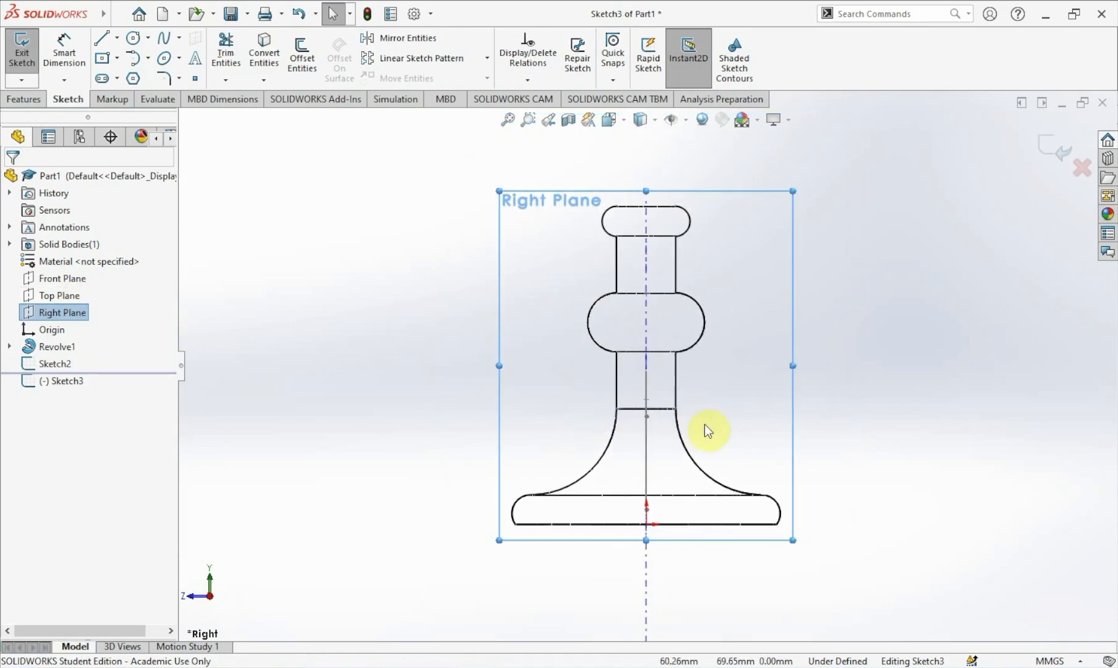
Draw an ellipse with radii about 22 mm and 9.5 mm beside the stem.
click(856, 422)
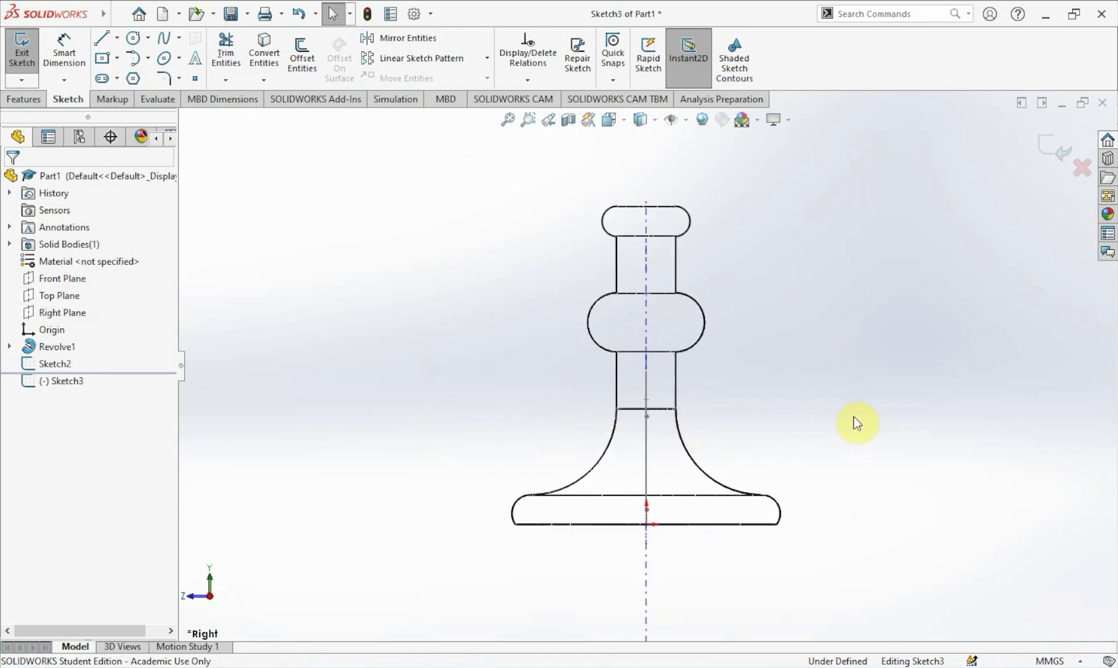
scroll(853, 416, down, 1)
scroll(854, 416, up, 1)
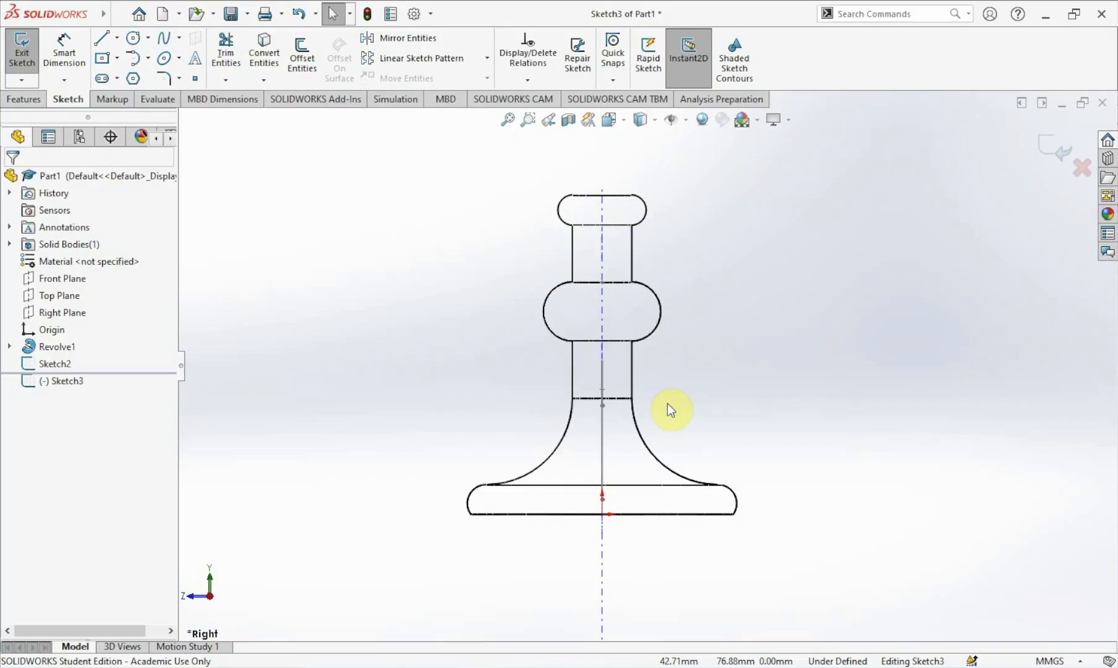
click(162, 59)
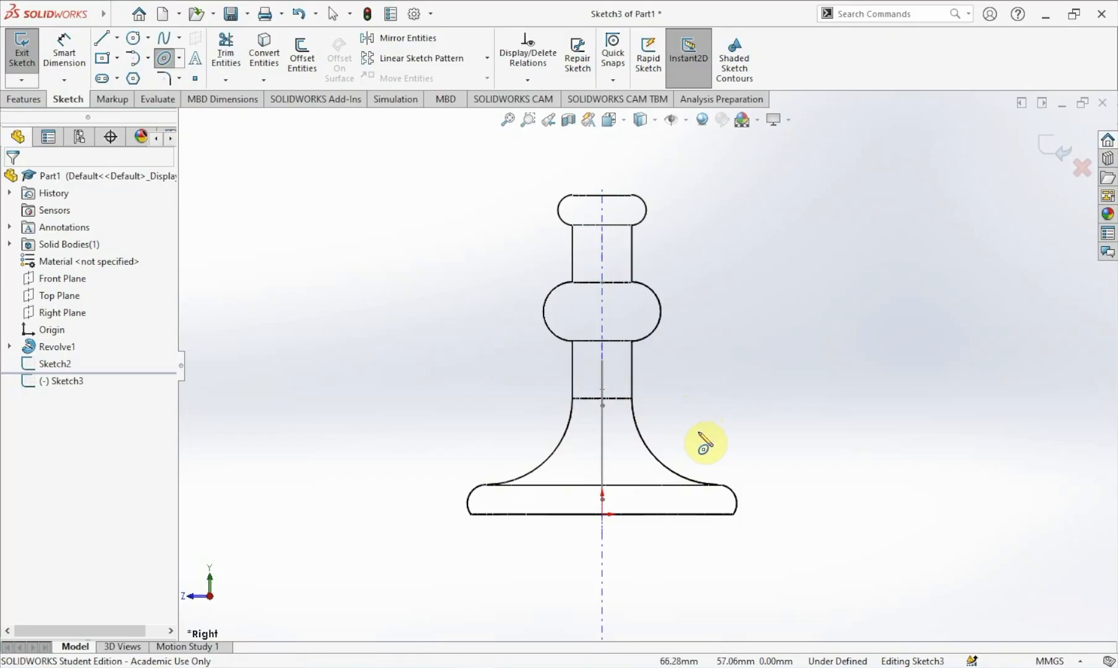
click(688, 422)
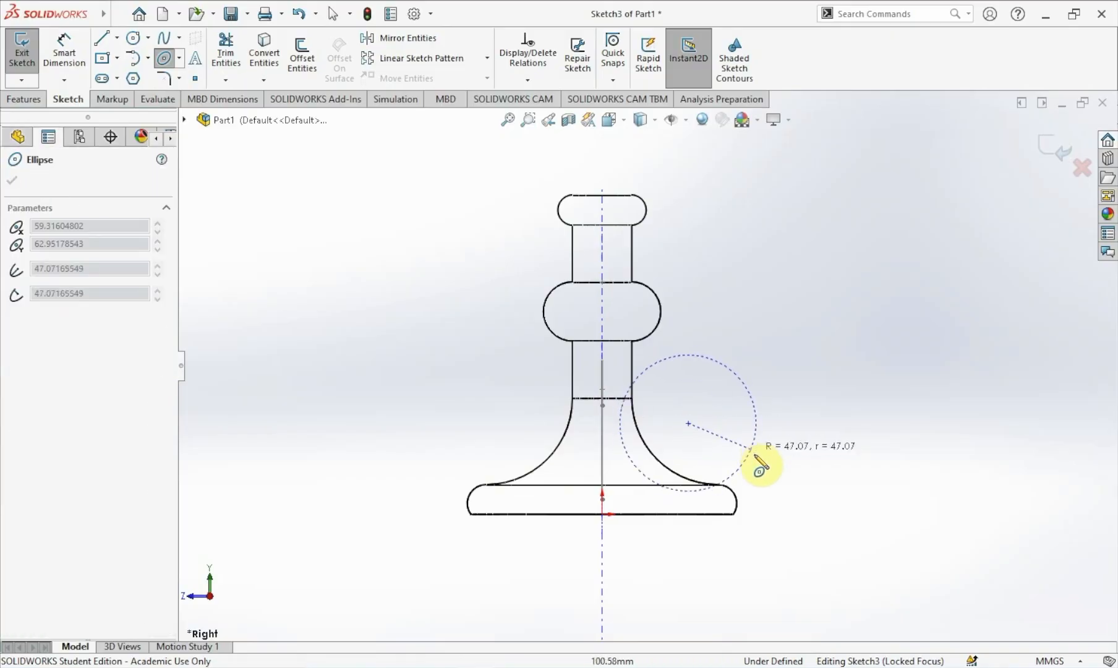
click(720, 424)
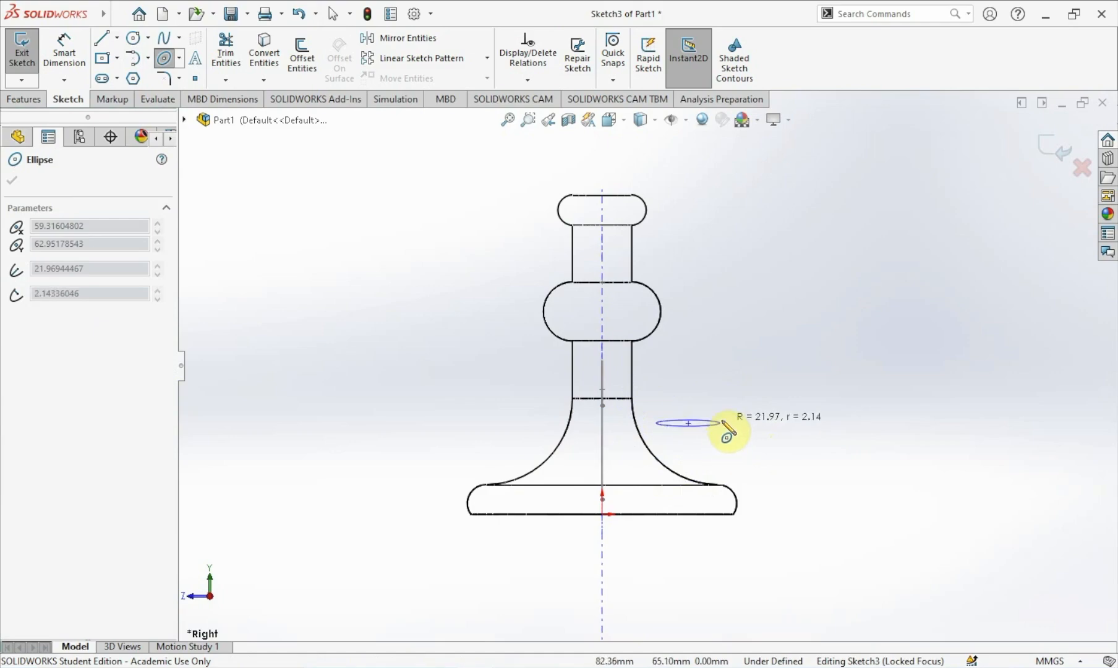
scroll(723, 440, down, 2)
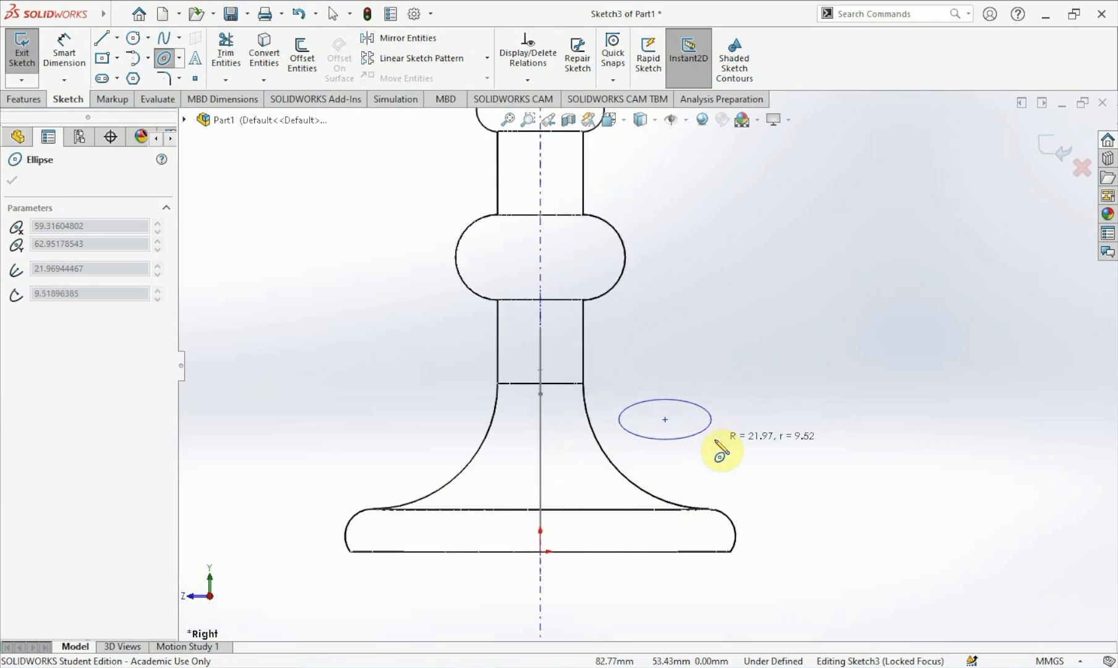
click(717, 440)
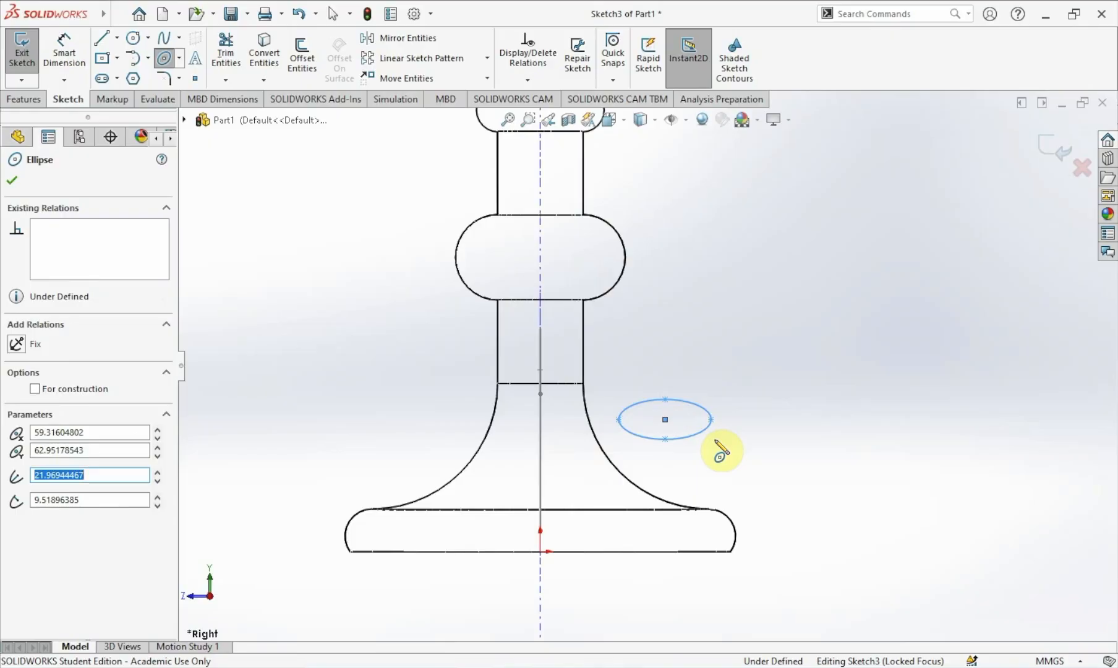
key(Escape)
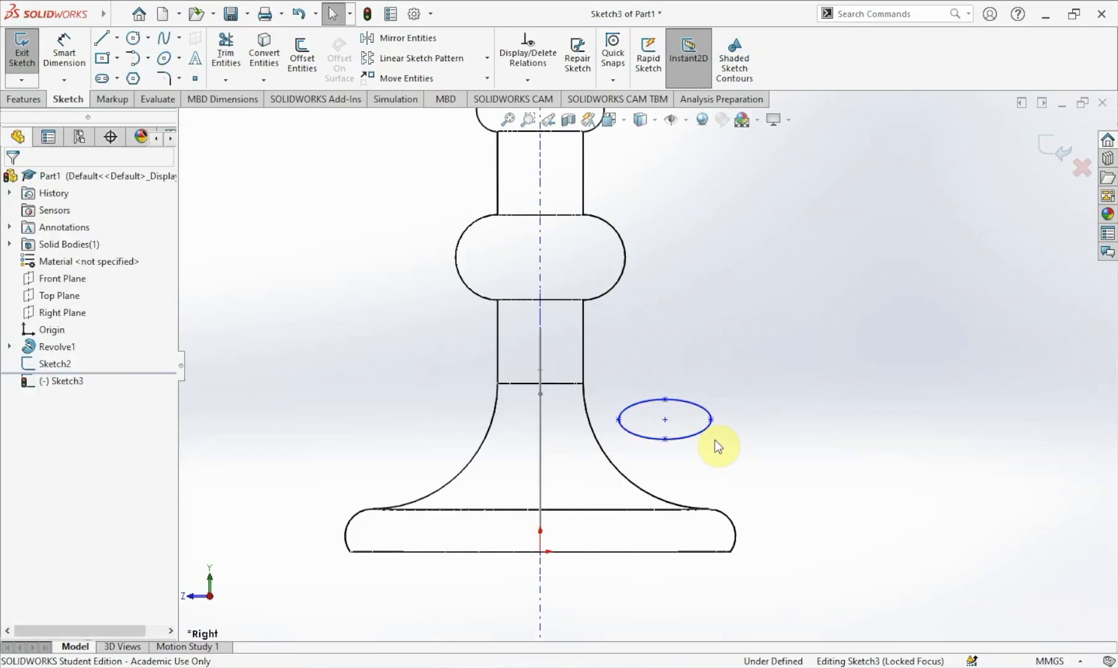
Add a Horizontal relation between the ellipse's two major-axis endpoints.
scroll(714, 439, down, 2)
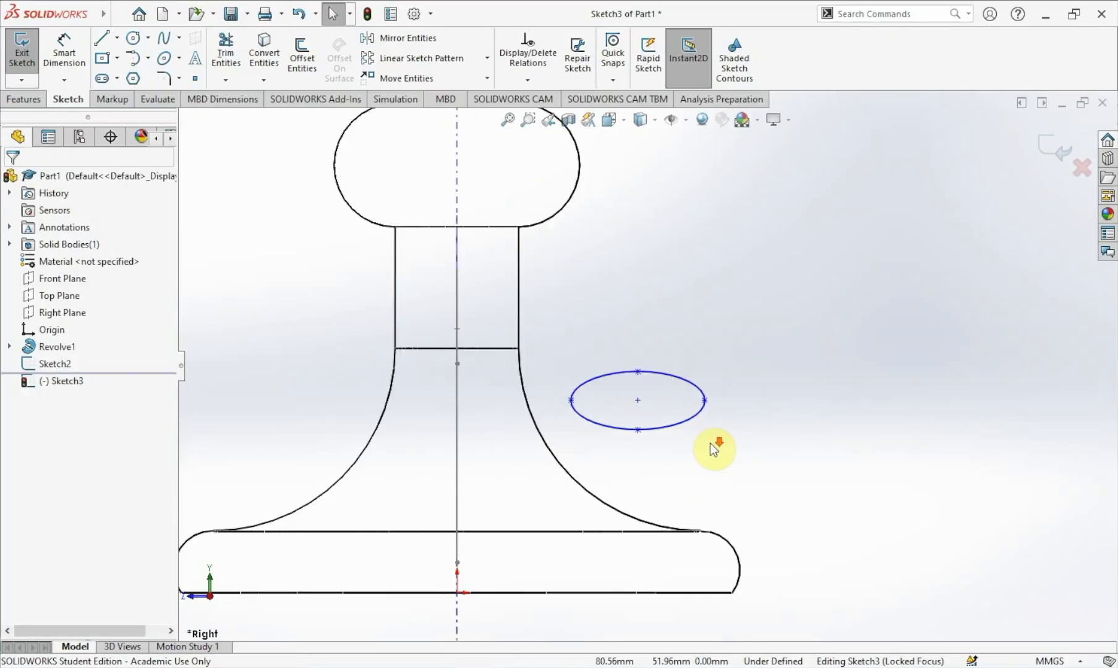
scroll(709, 442, up, 2)
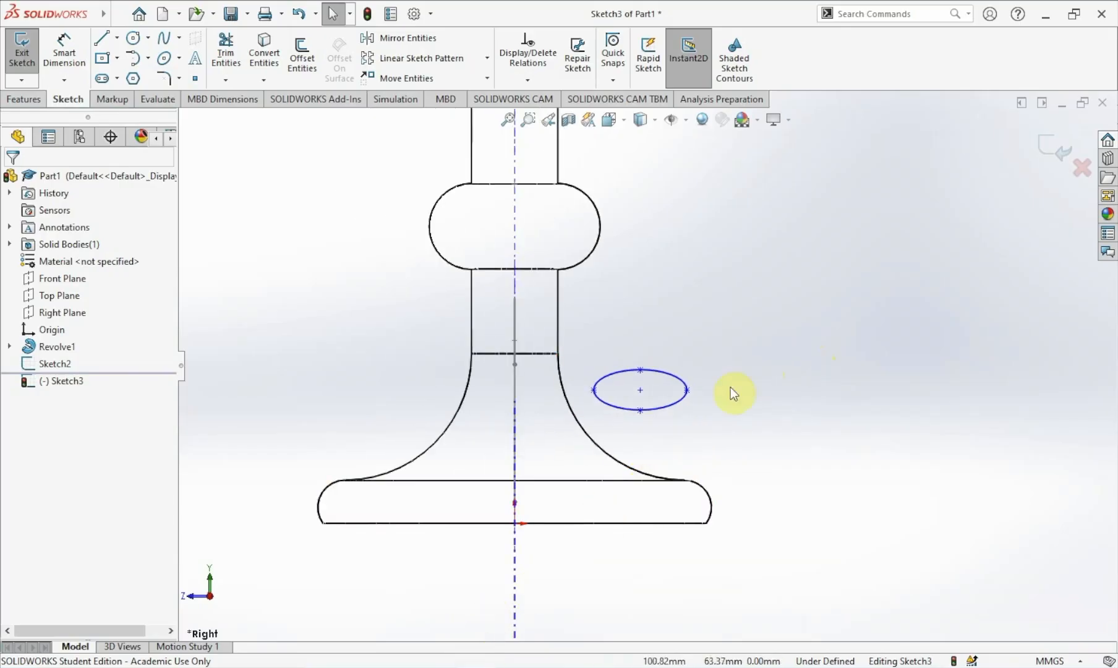
click(686, 391)
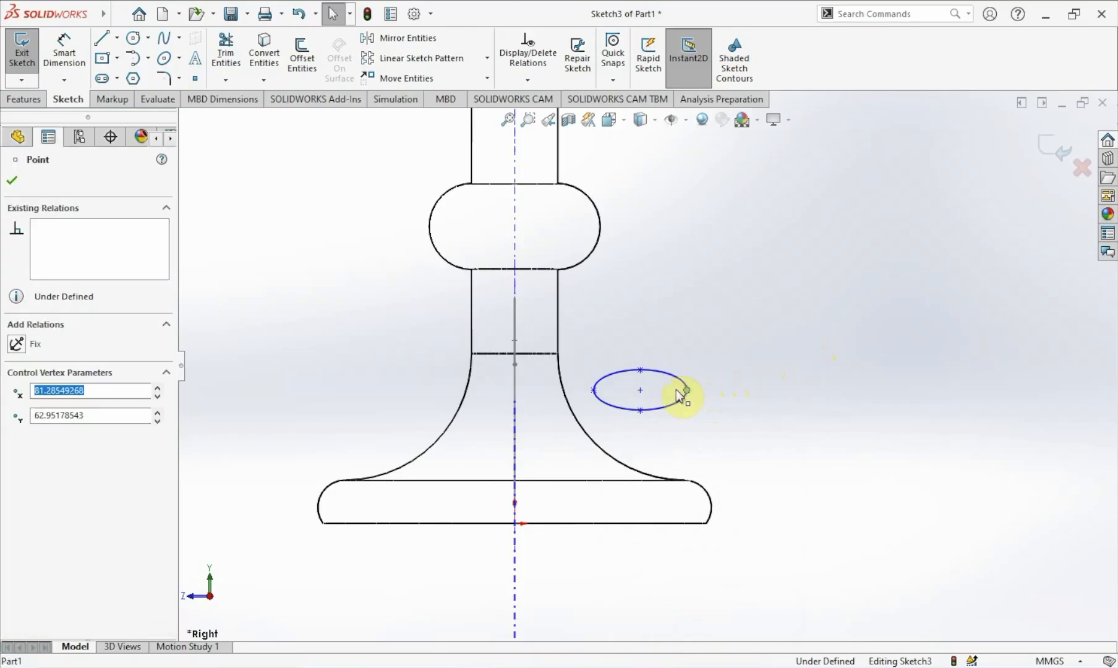
ctrl+click(597, 392)
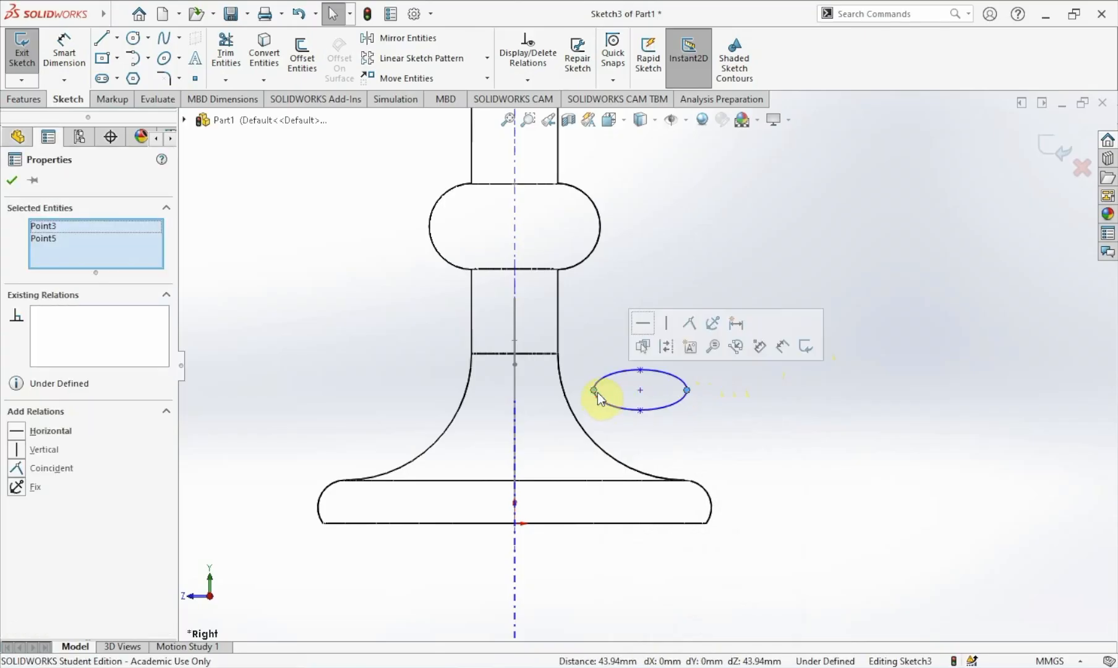
click(36, 432)
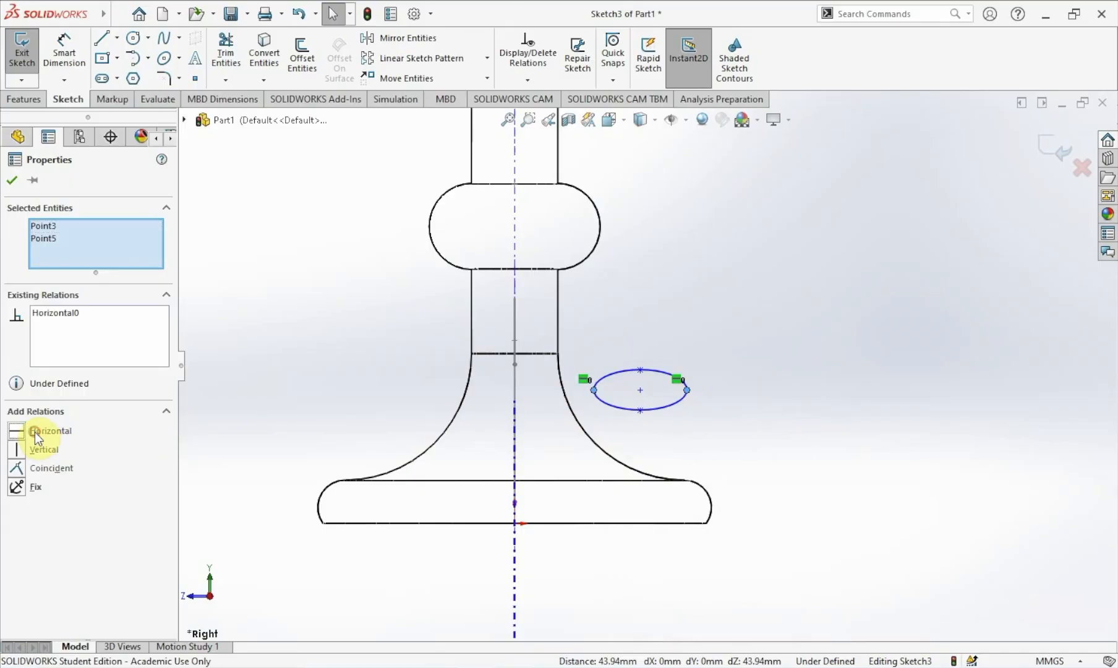
click(10, 181)
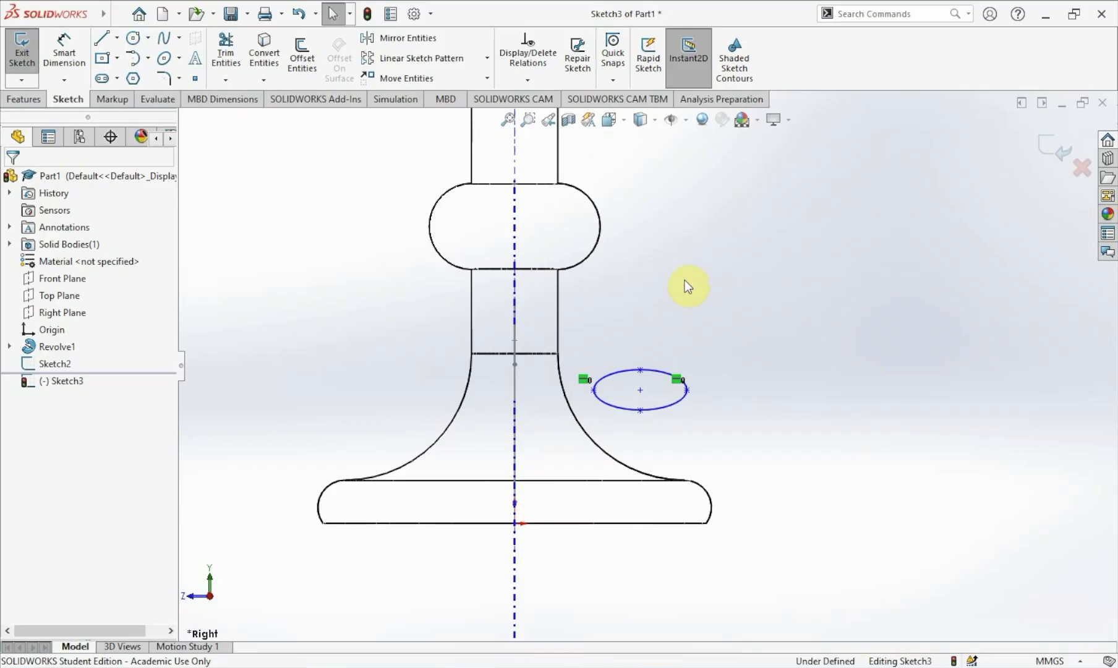
Dimension the ellipse's minor axis (height) as 10 mm.
click(64, 51)
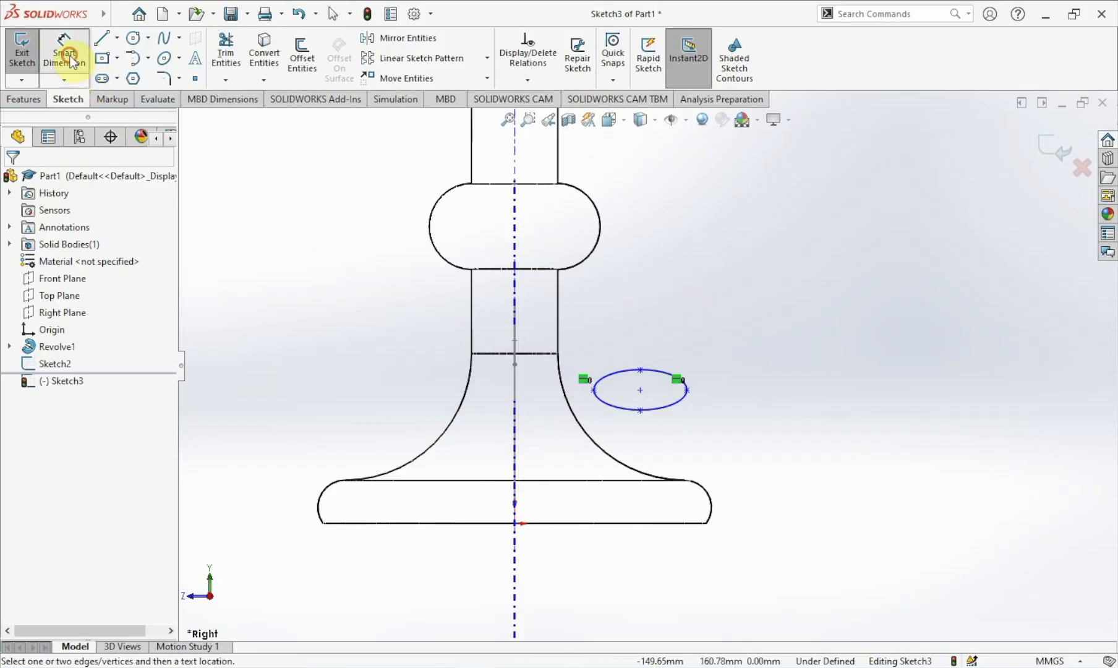
click(639, 410)
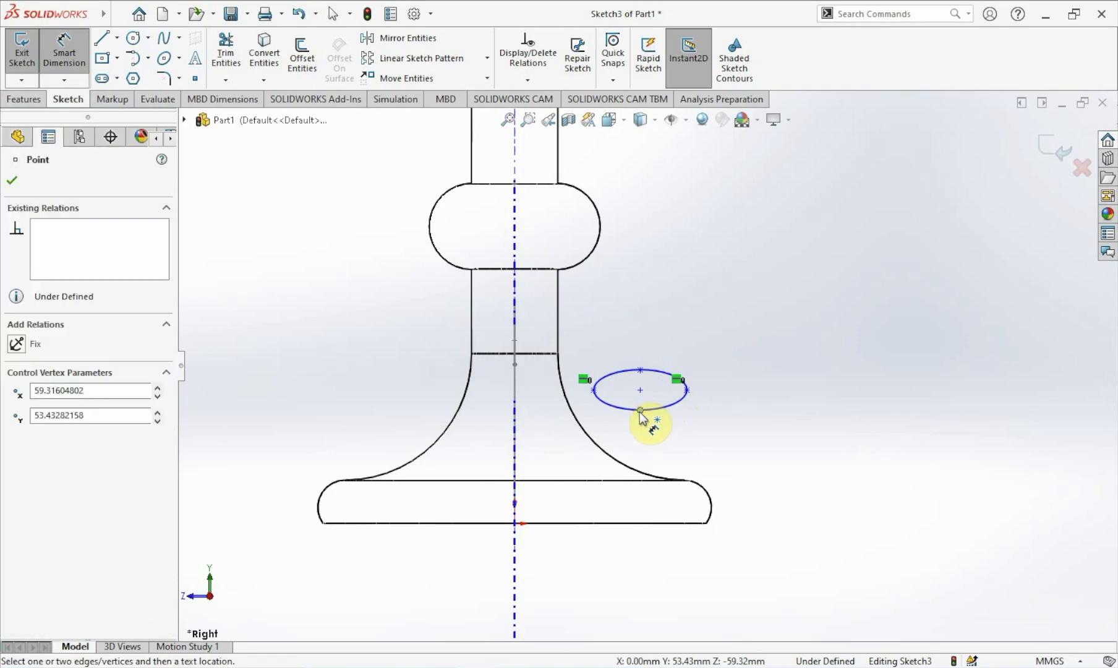
click(640, 370)
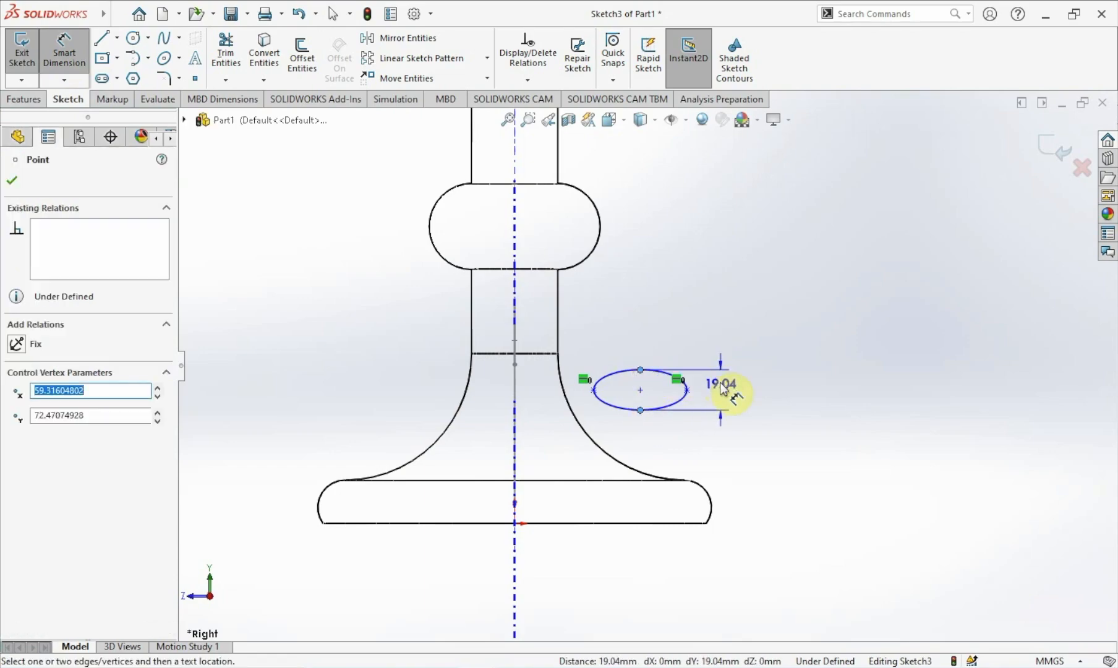
click(737, 412)
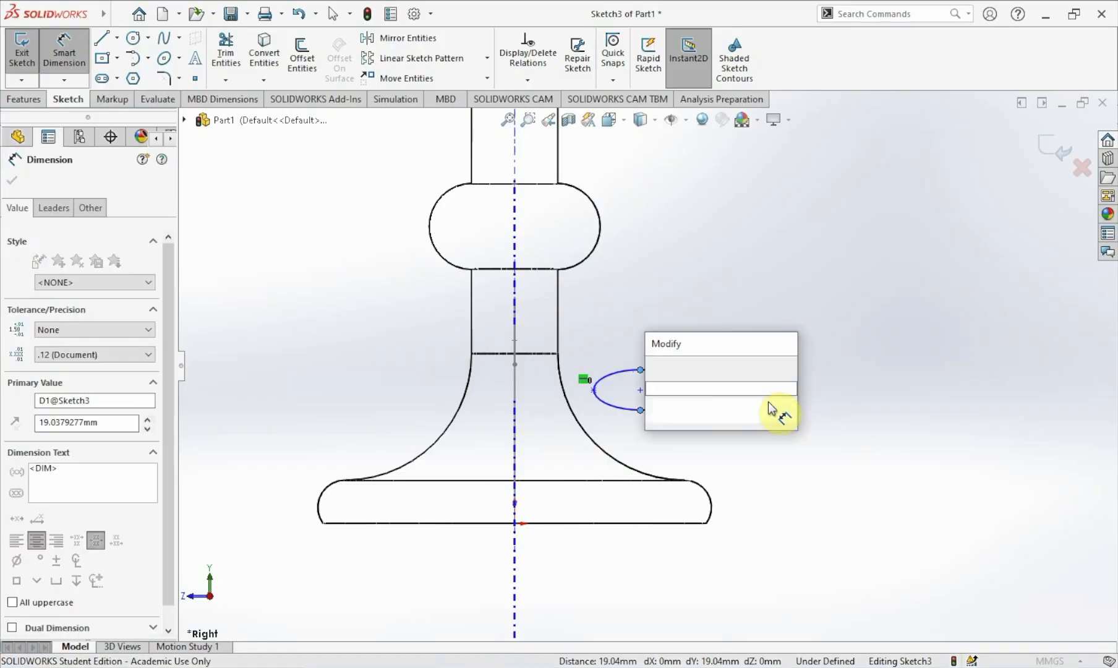
text(10)
key(Return)
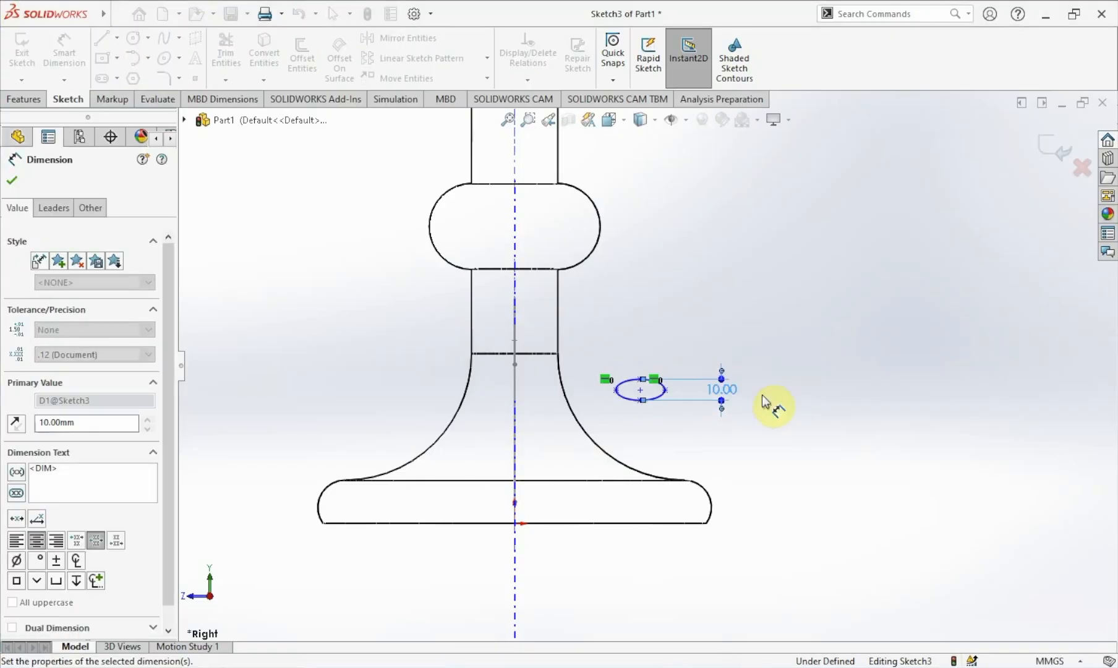
Dimension the ellipse's major axis (width) as 35 mm.
scroll(674, 408, down, 3)
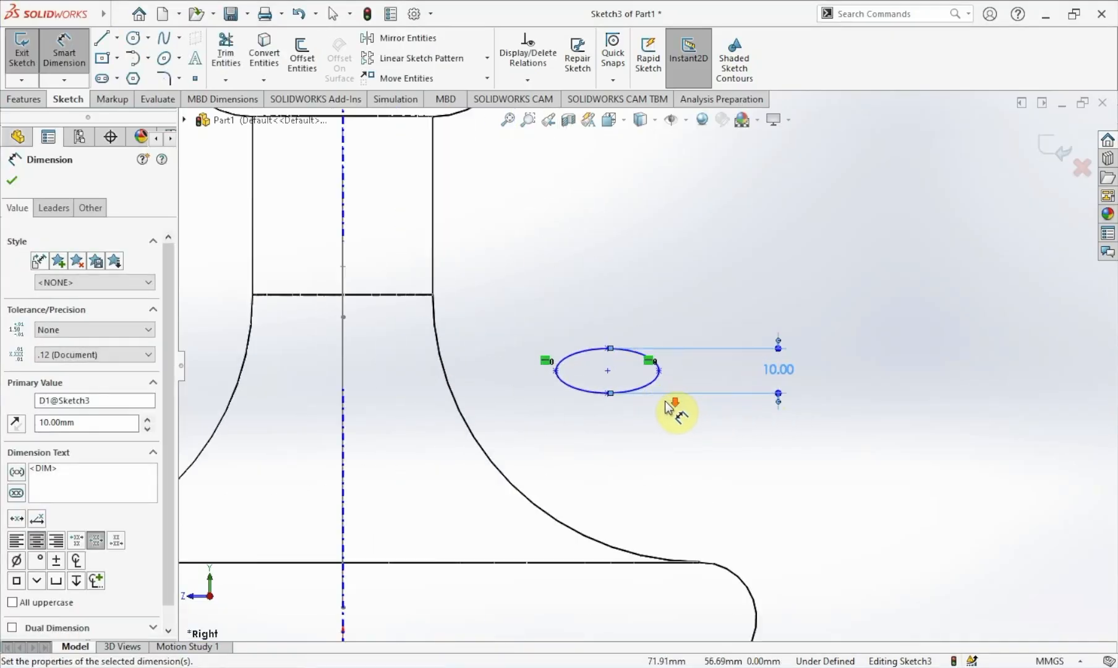
click(555, 371)
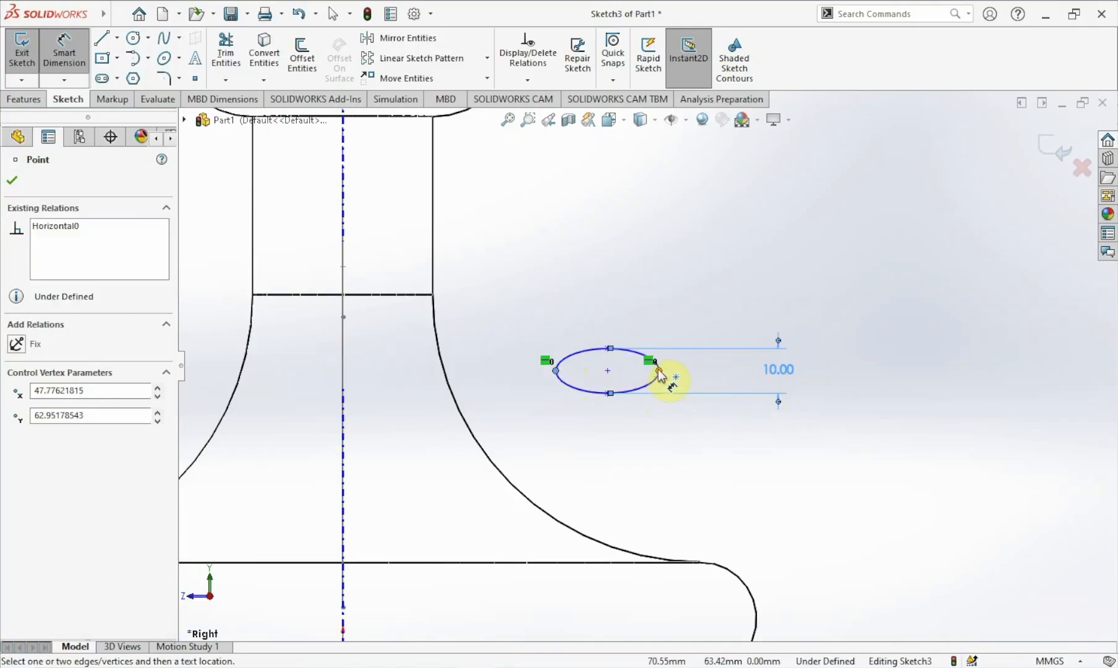
click(658, 371)
click(618, 440)
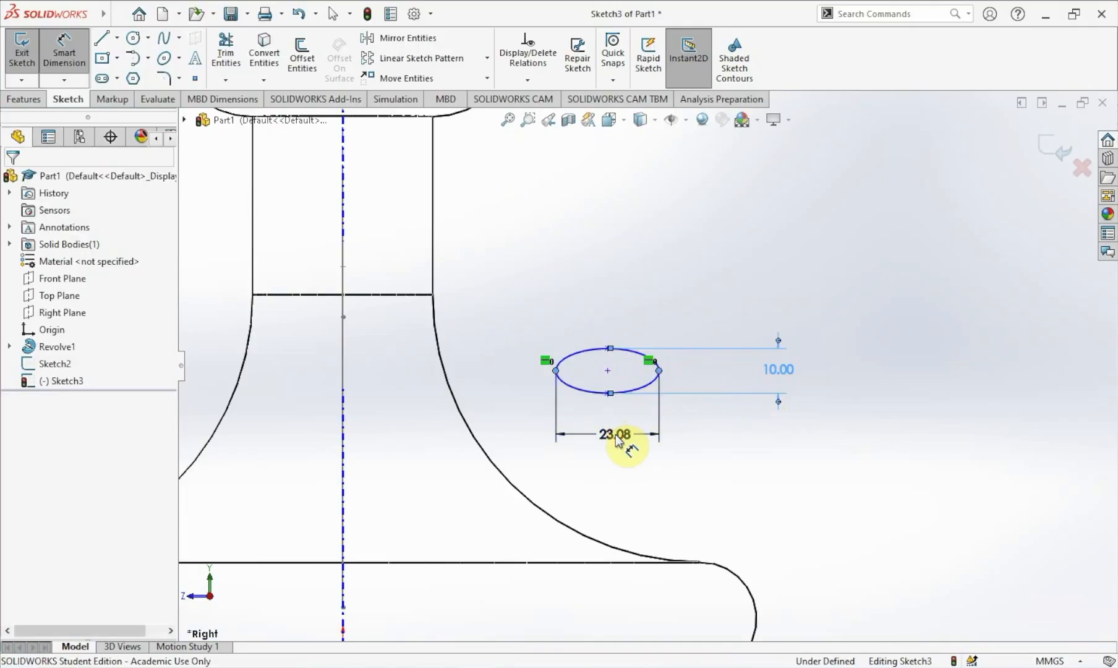
text(35)
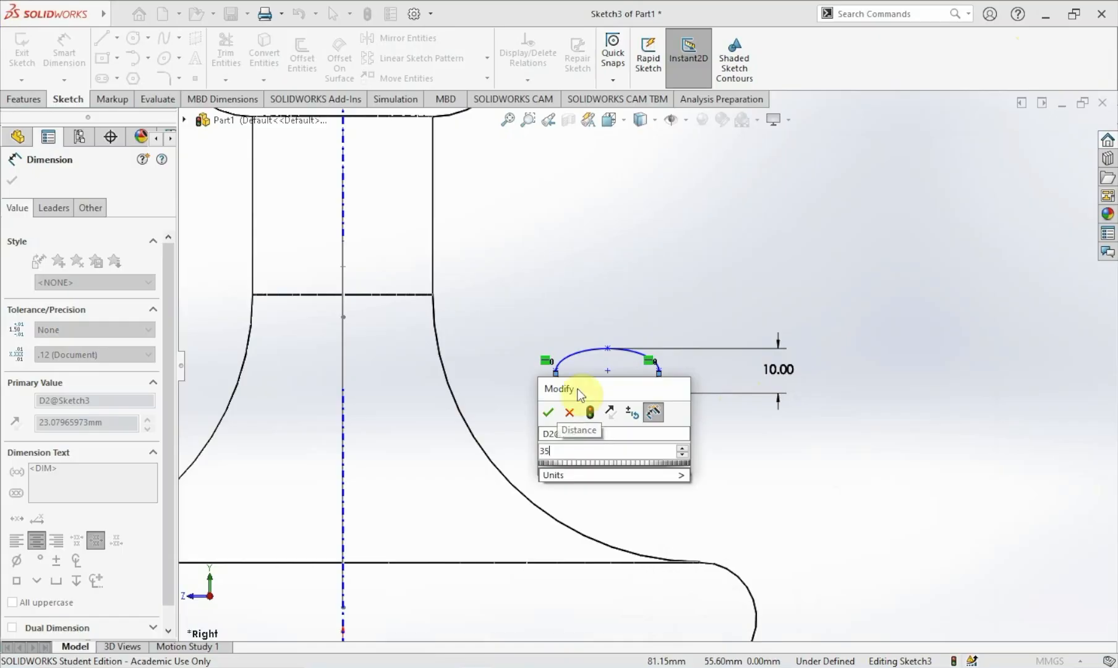
key(Return)
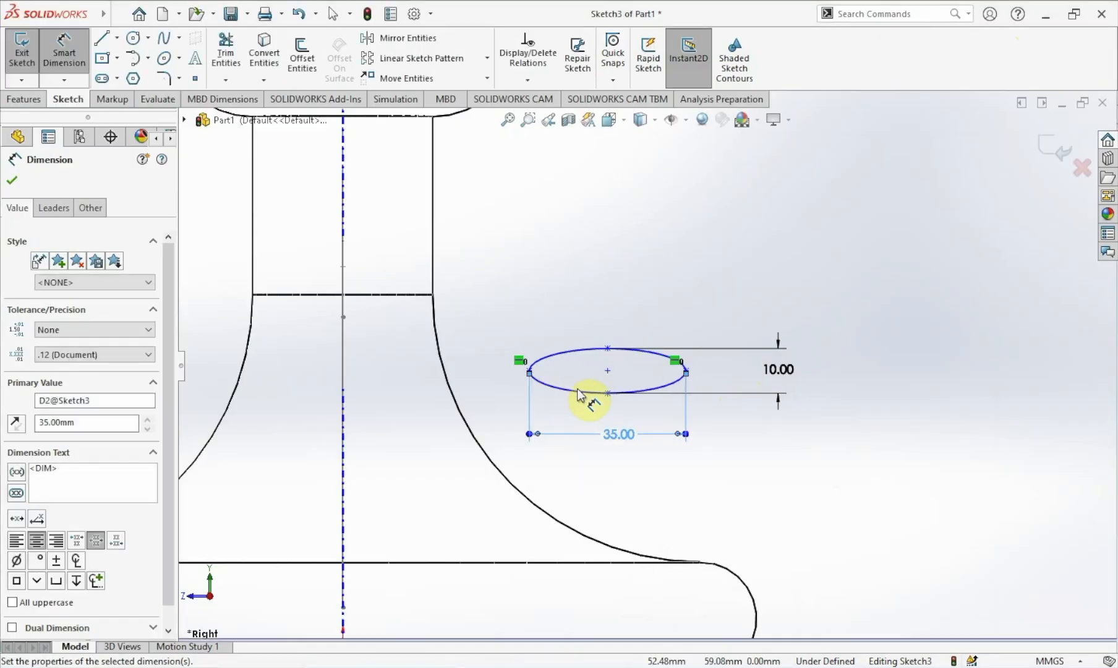
key(Escape)
In isometric view, make the ellipse's centre coincident with the start point of the handle path sketch.
key(f)
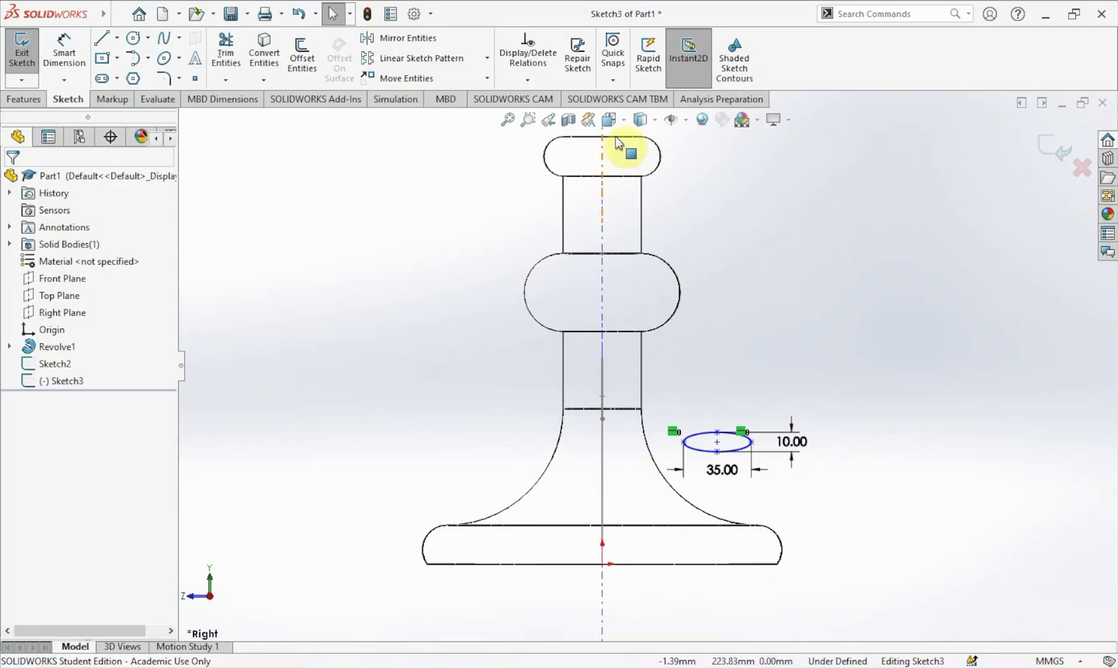
click(624, 121)
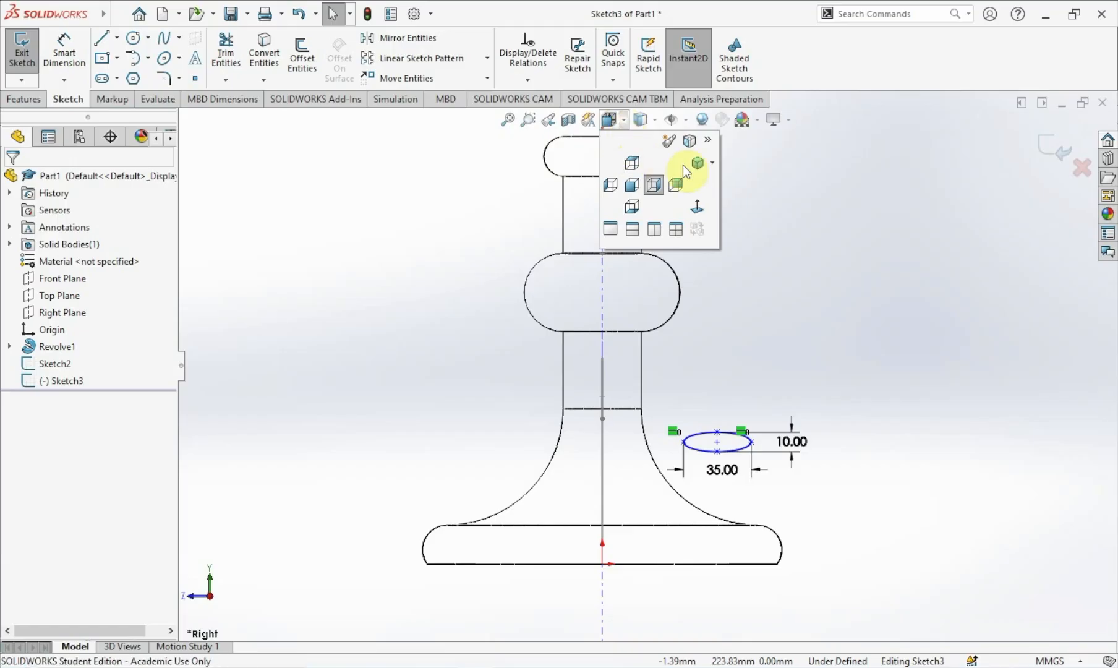
click(695, 164)
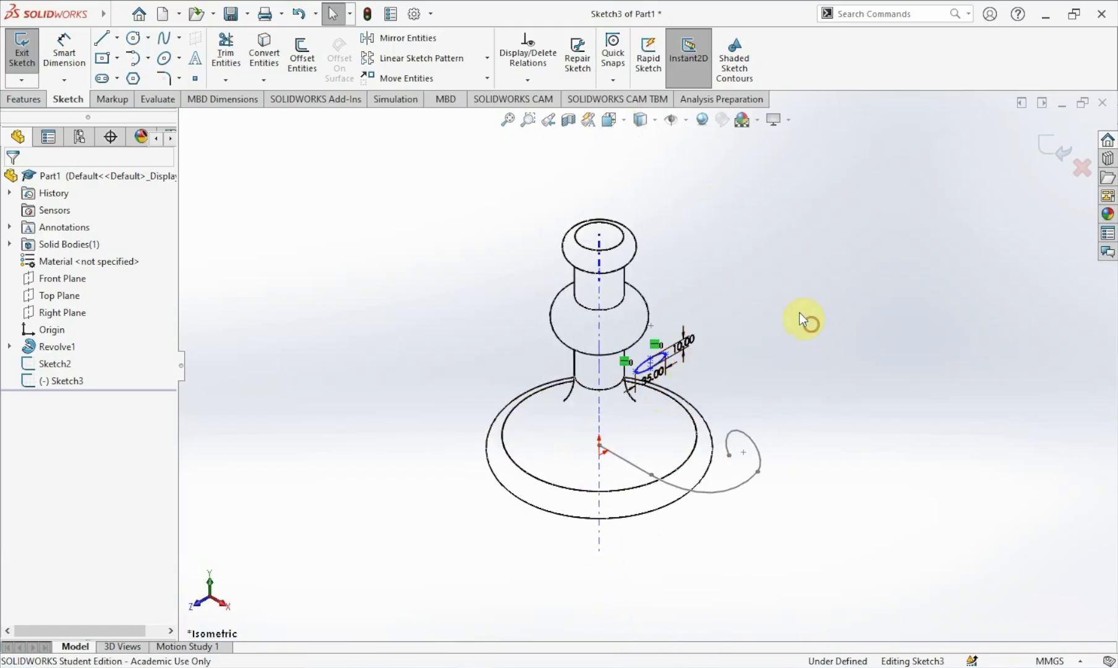
scroll(666, 371, down, 3)
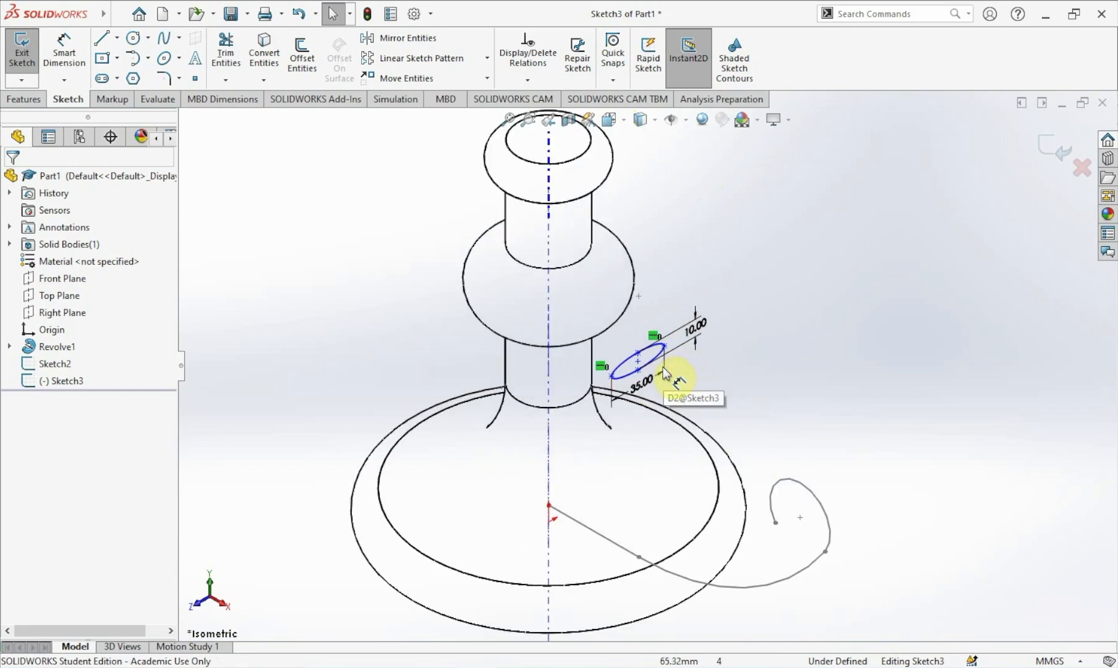
scroll(636, 420, down, 3)
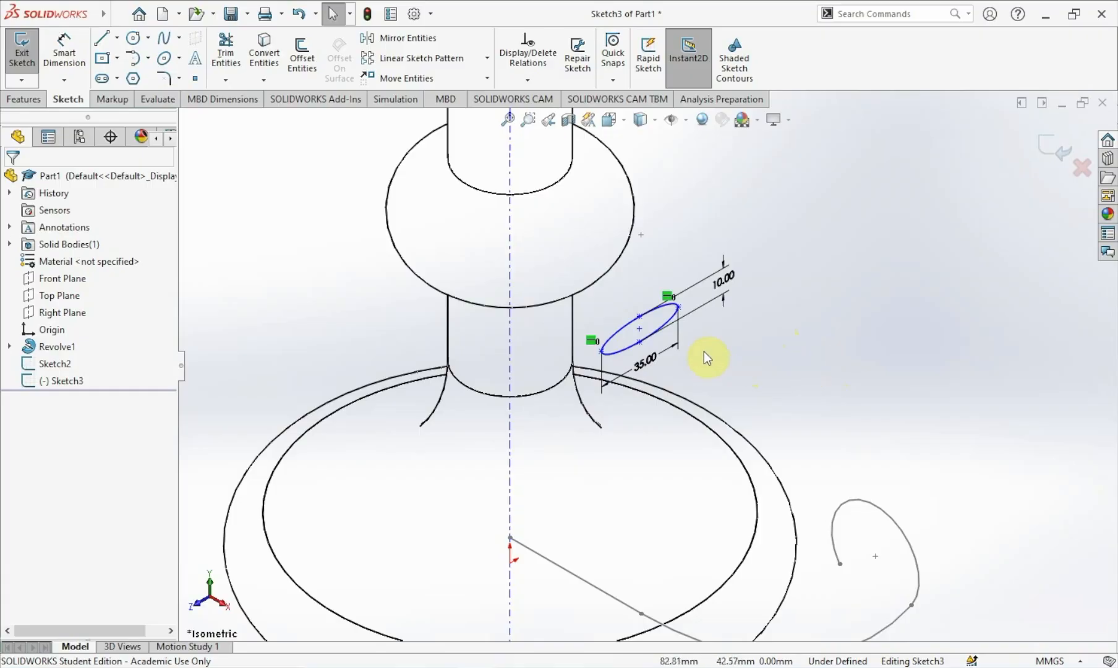
click(640, 329)
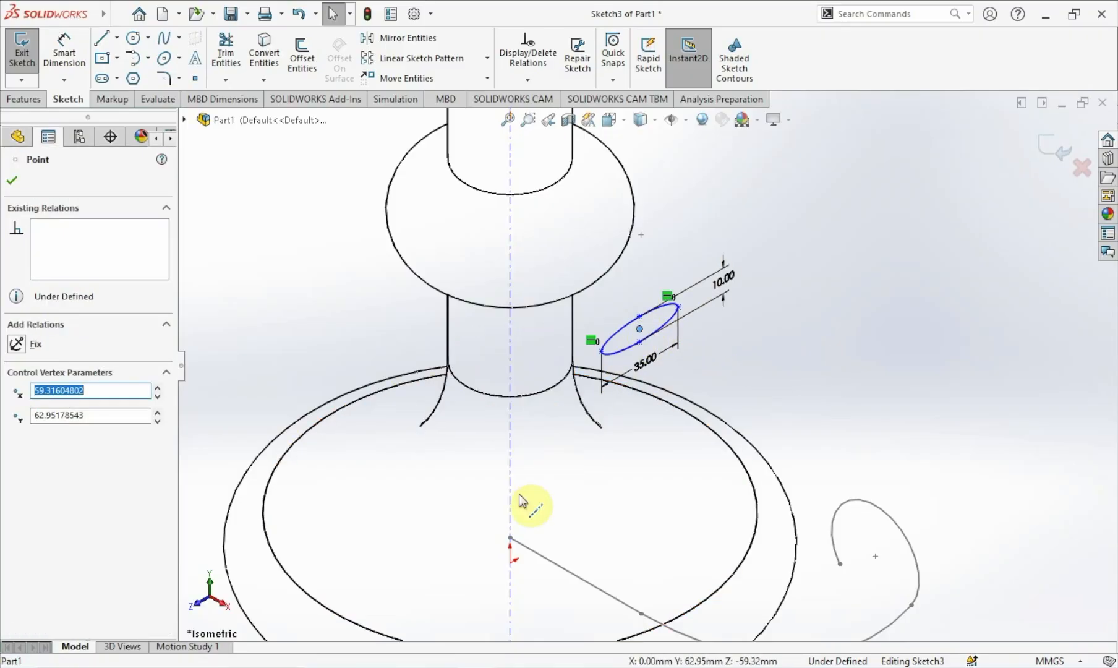
ctrl+click(510, 538)
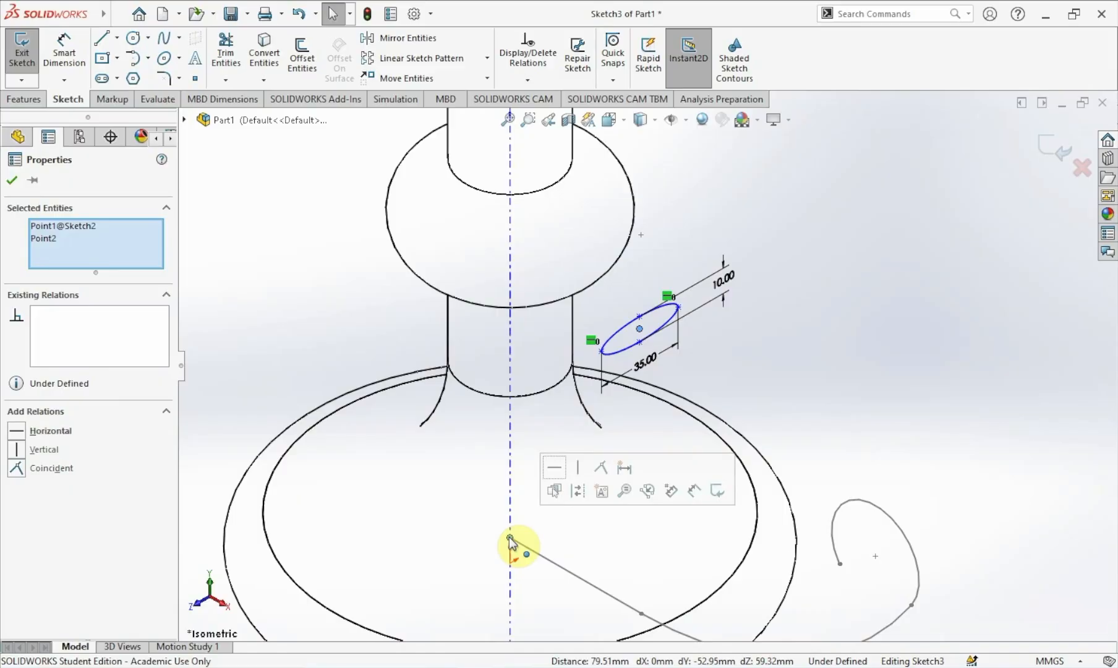
click(50, 468)
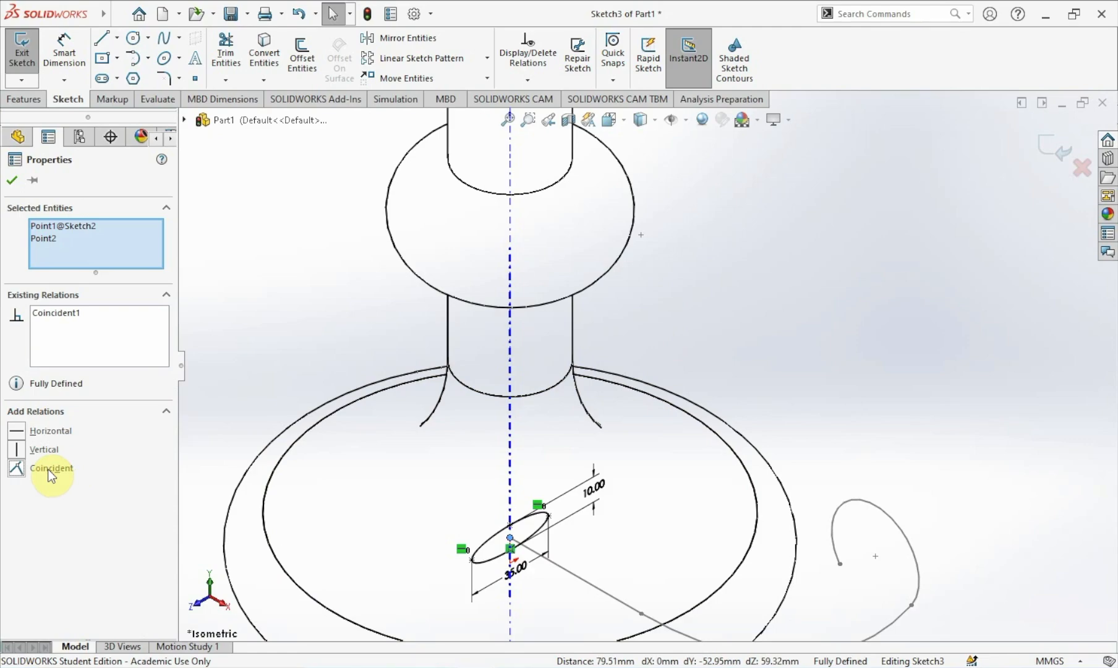
click(16, 182)
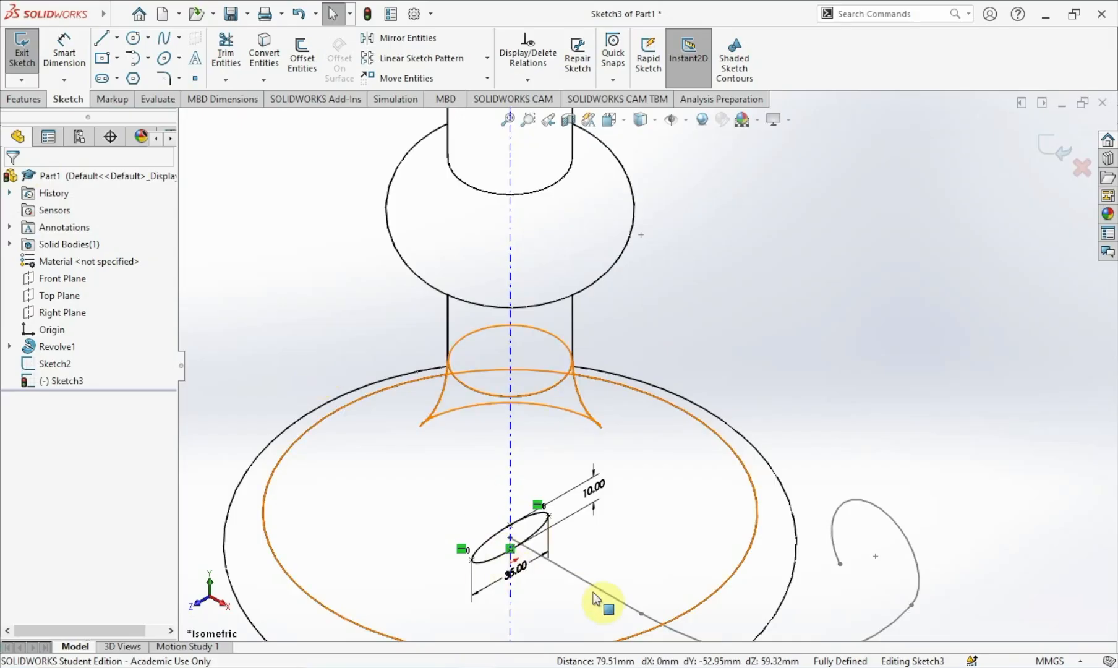
Create a Swept Boss/Base using the ellipse sketch as profile and the handle path sketch as path.
scroll(599, 598, up, 4)
scroll(611, 599, down, 3)
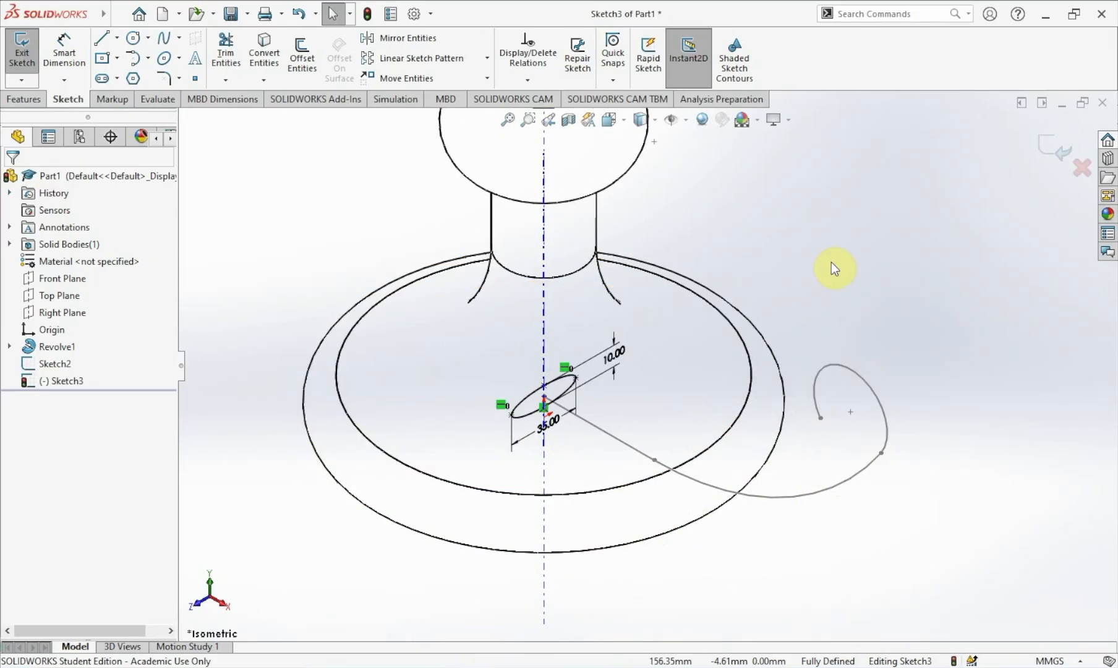
click(17, 99)
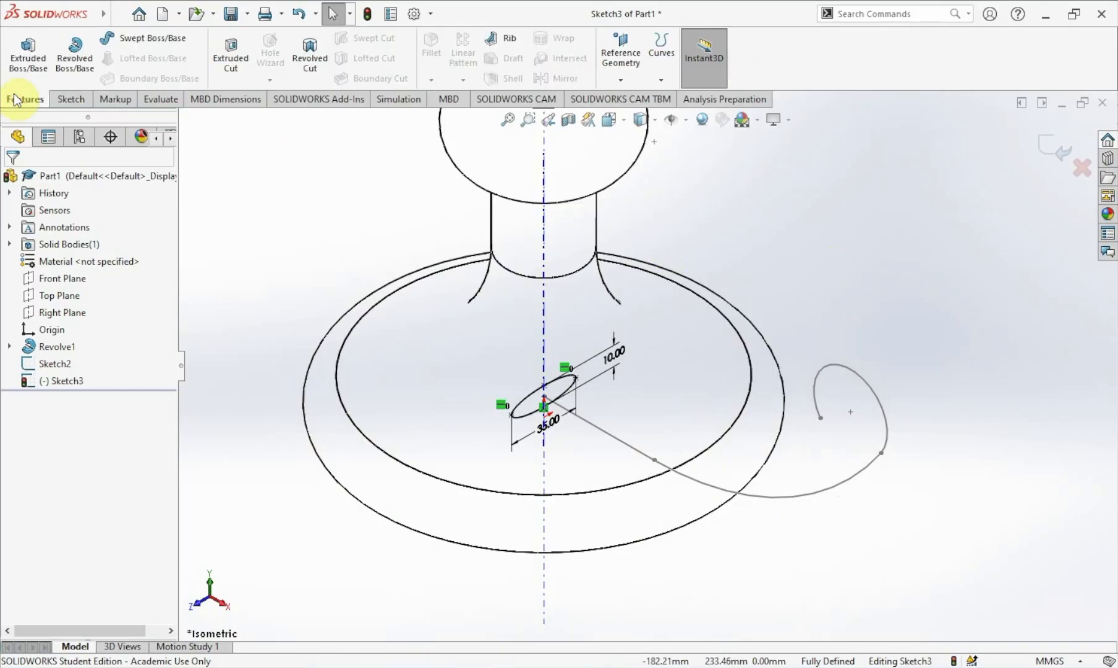
click(135, 41)
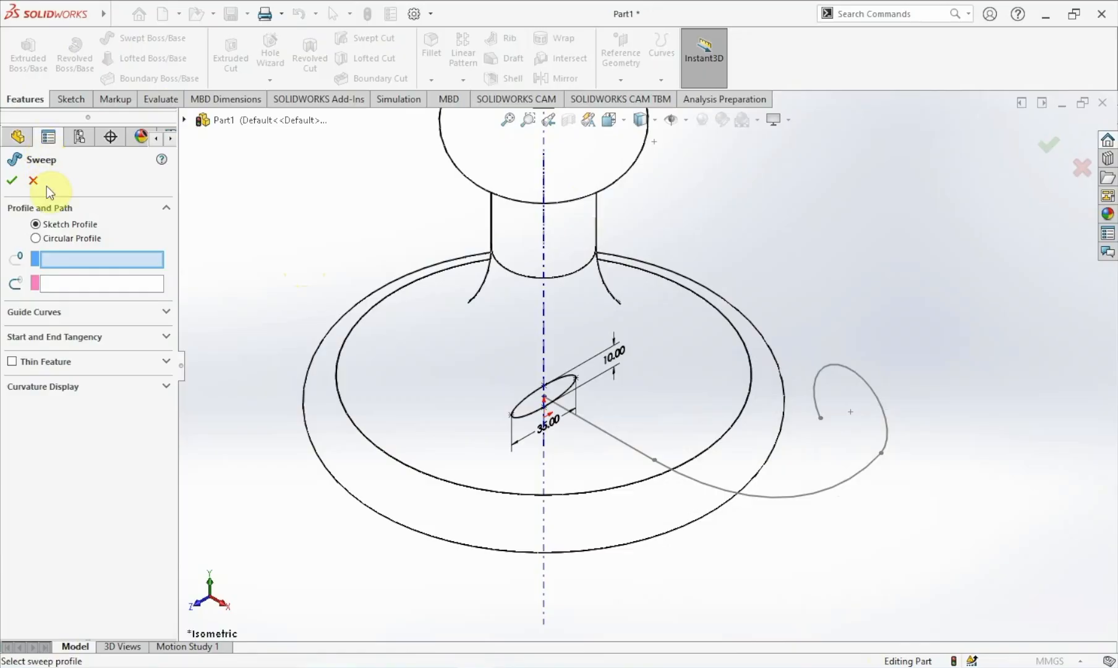
click(70, 259)
click(70, 281)
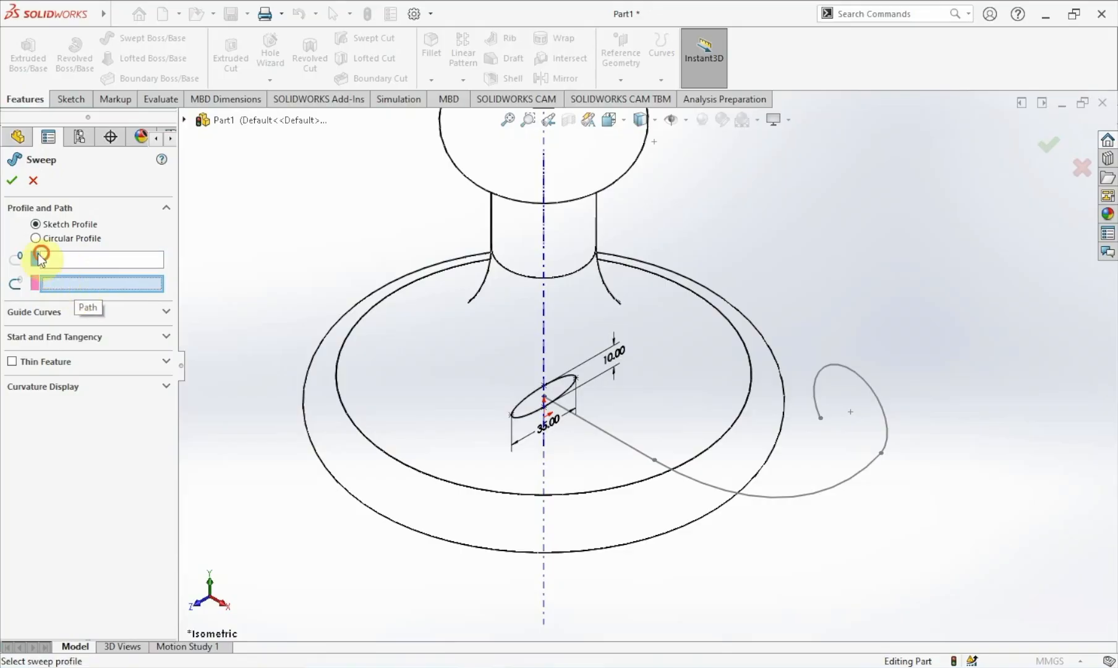
click(53, 261)
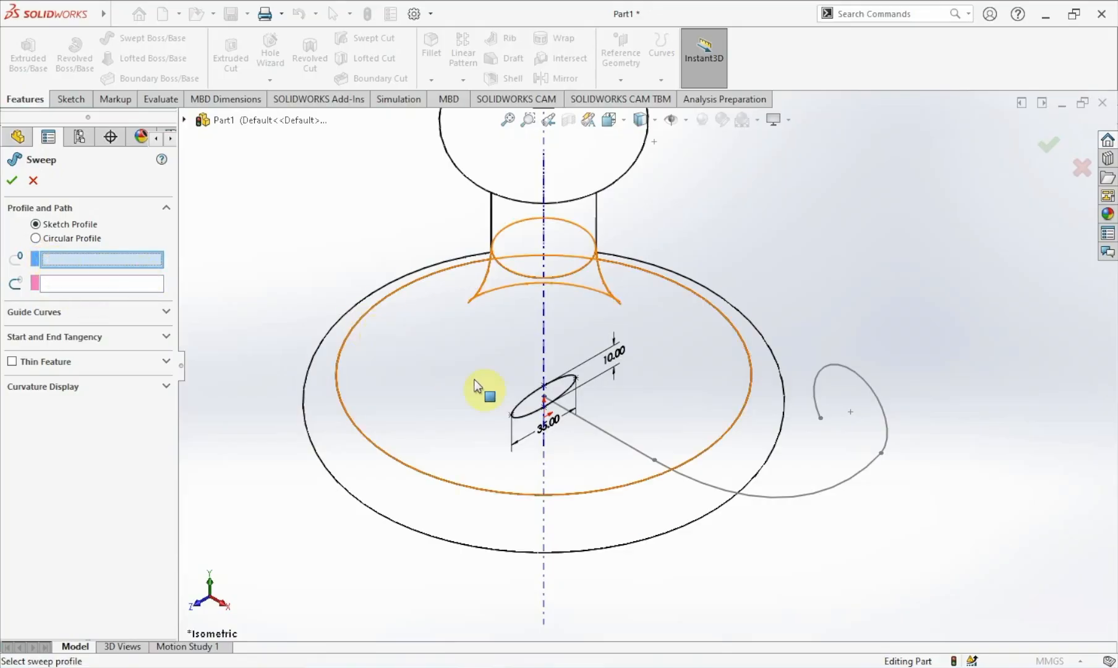
click(527, 408)
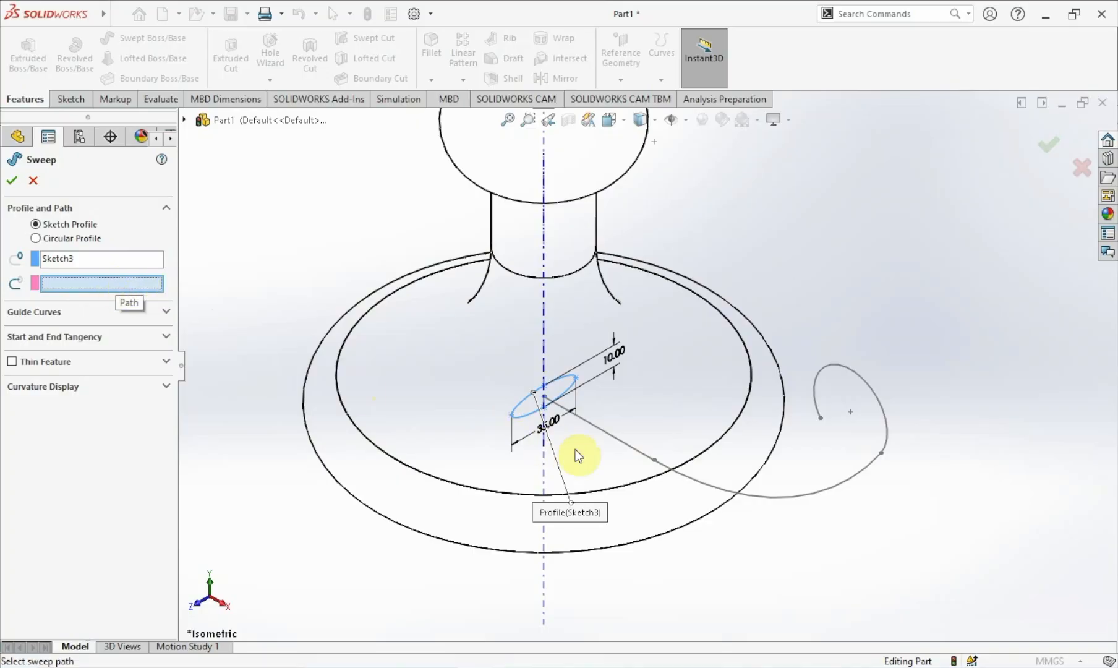
click(612, 436)
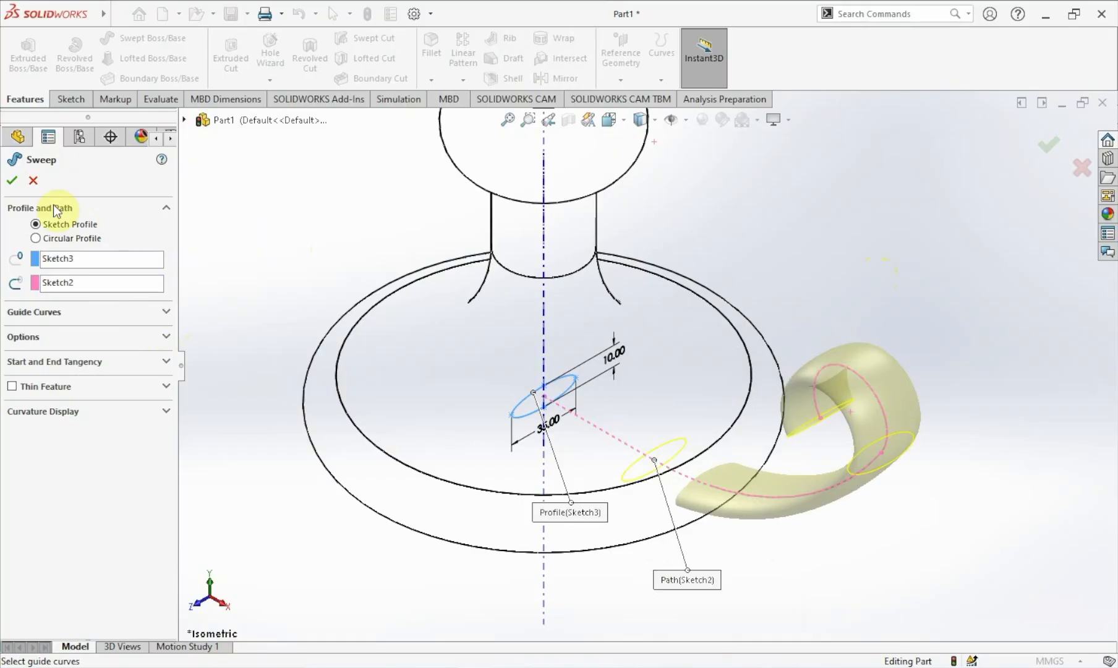
click(13, 180)
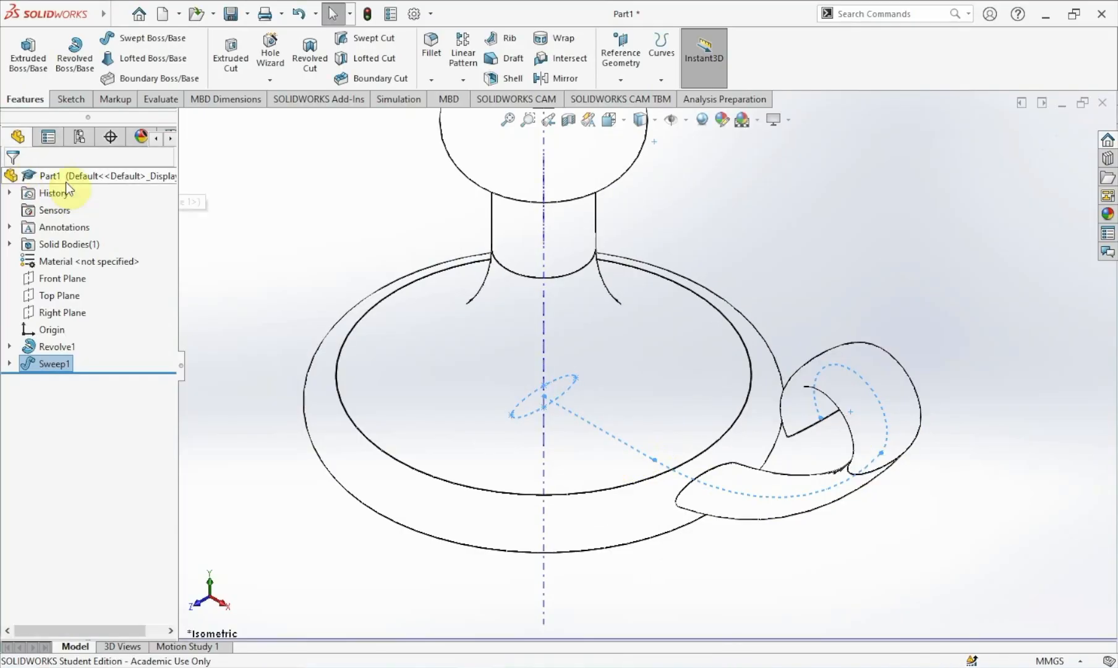
Switch the model display style to Shaded With Edges.
click(827, 251)
scroll(823, 251, down, 5)
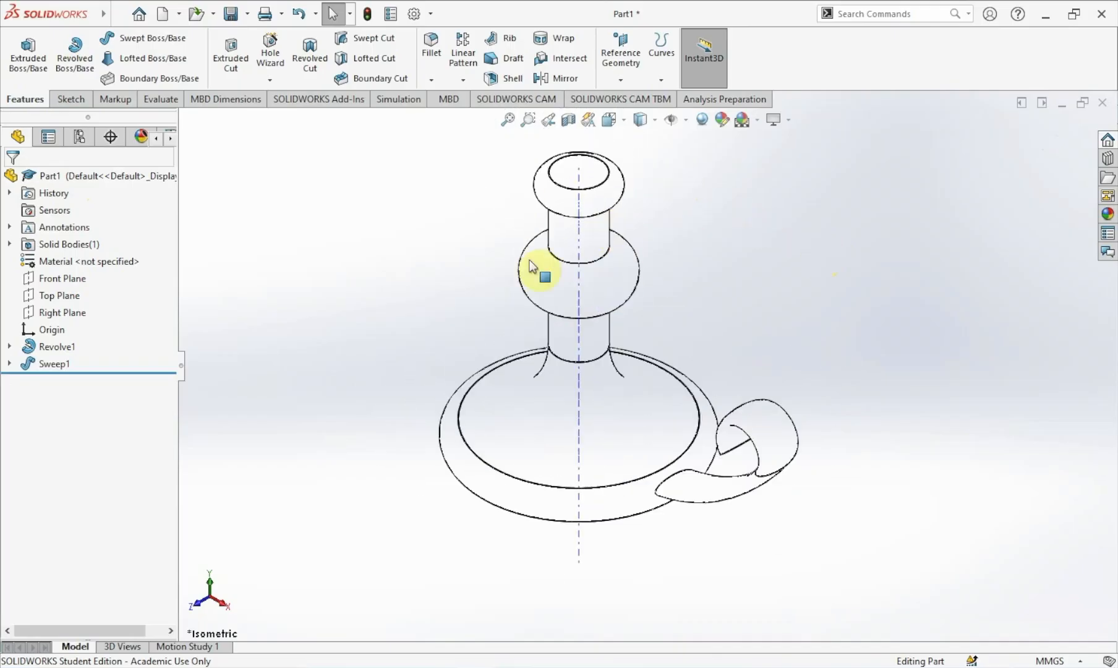
click(644, 119)
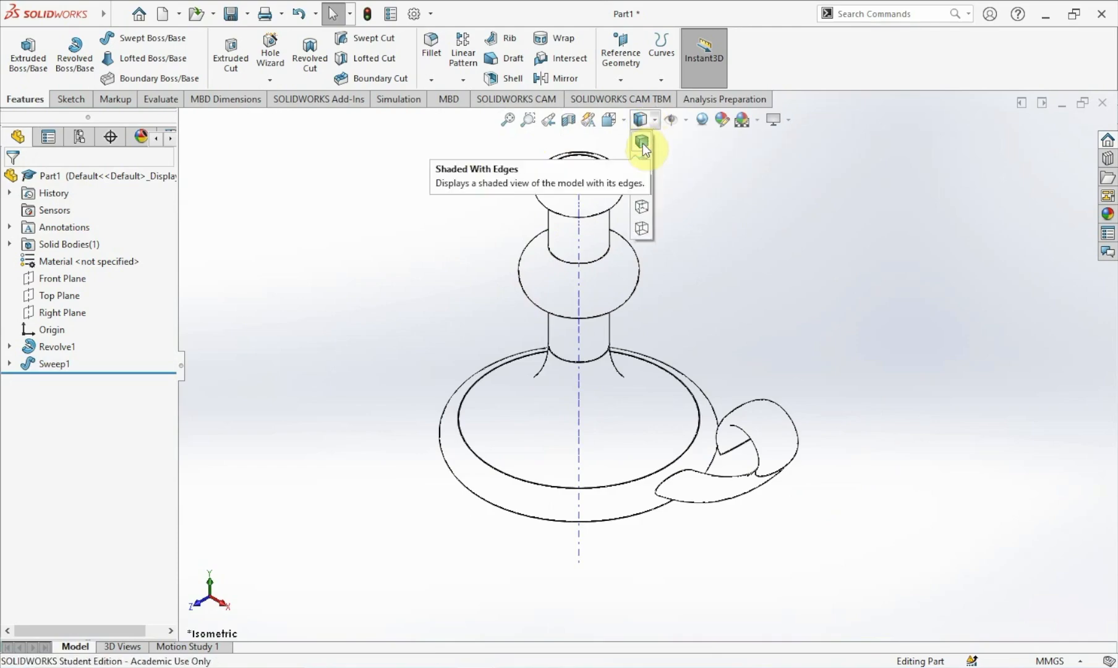
click(643, 144)
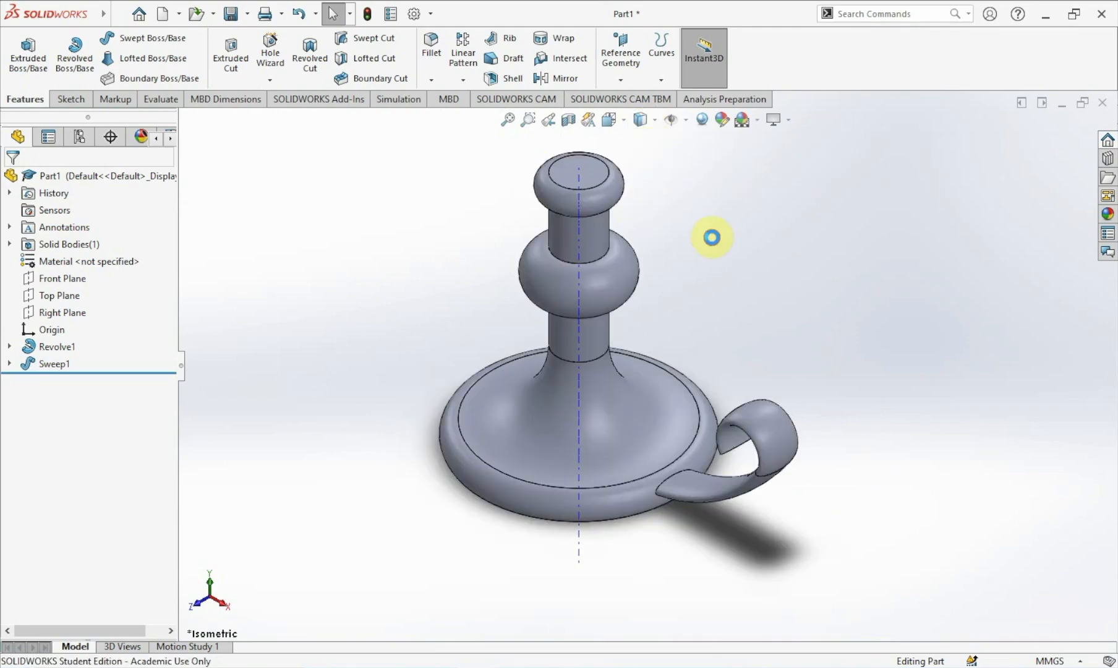
Hide the temporary axes in the model view.
mouse_move(93, 12)
click(175, 14)
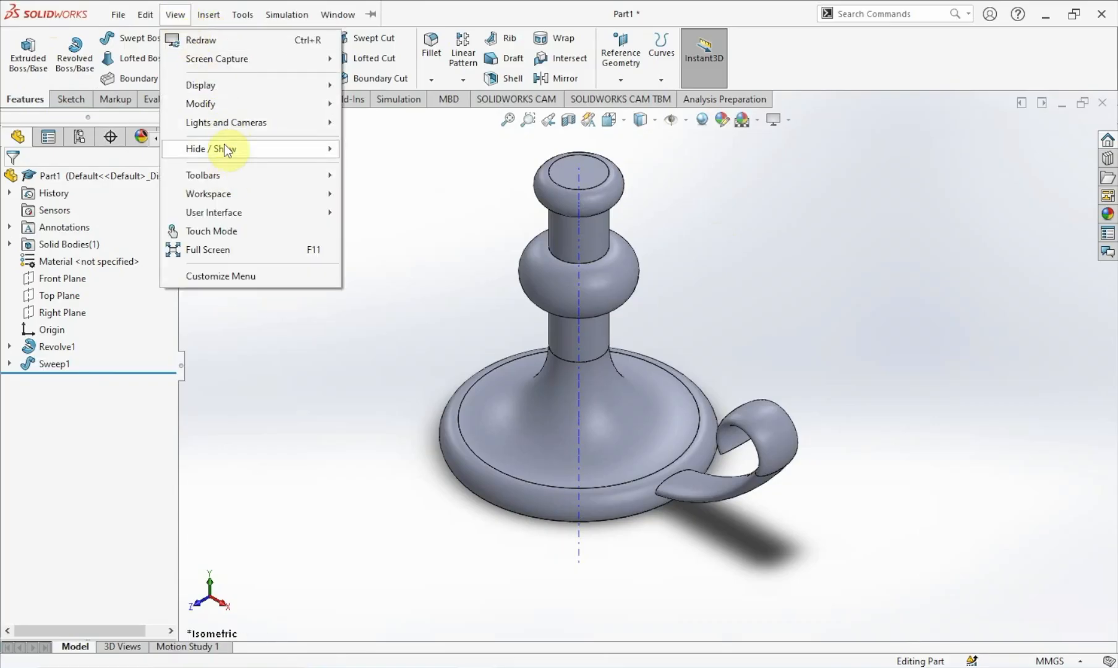
mouse_move(226, 148)
click(381, 143)
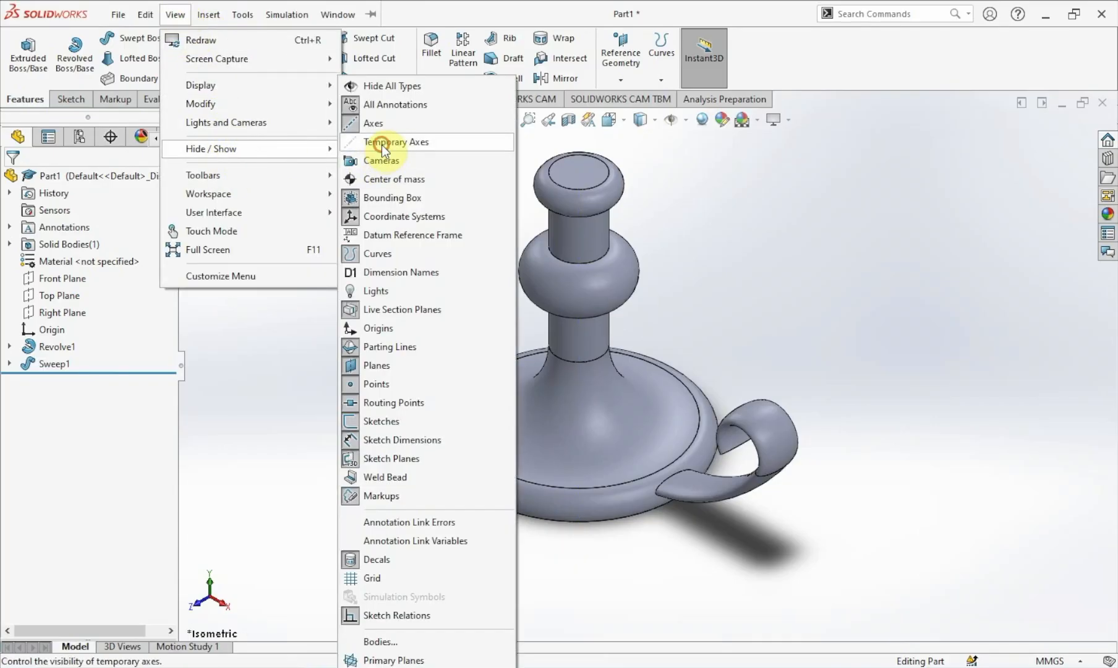
click(725, 213)
Orbit around the candle holder to inspect the swept handle, then return to the isometric view.
scroll(725, 213, up, 1)
scroll(725, 213, down, 1)
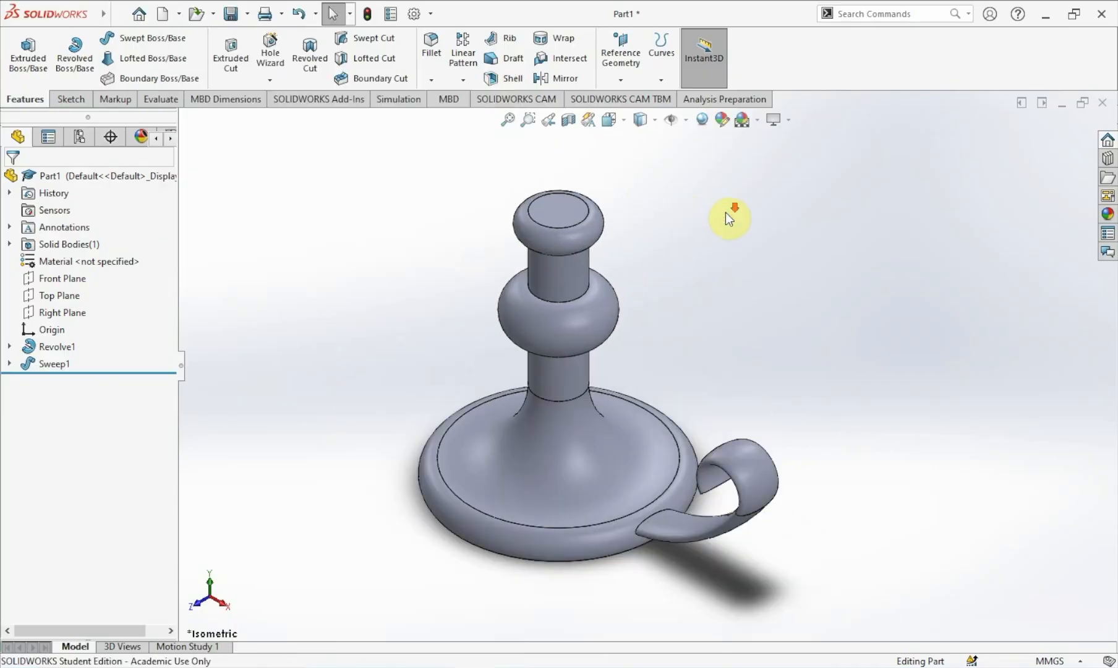
middle_drag(736, 328, 829, 516)
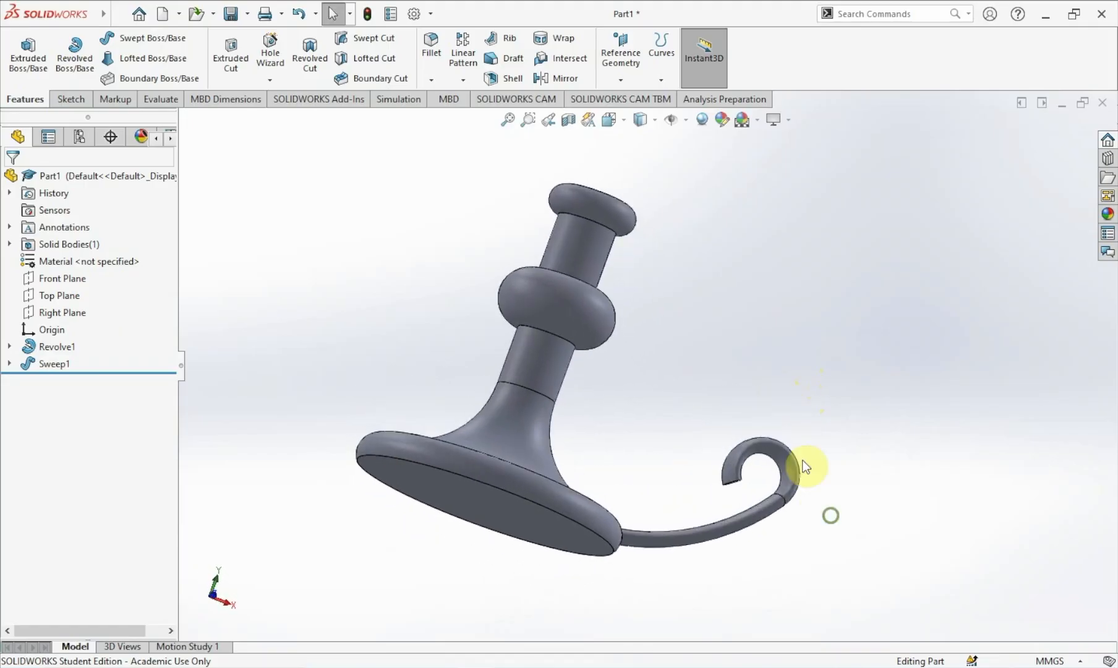
click(621, 123)
click(695, 164)
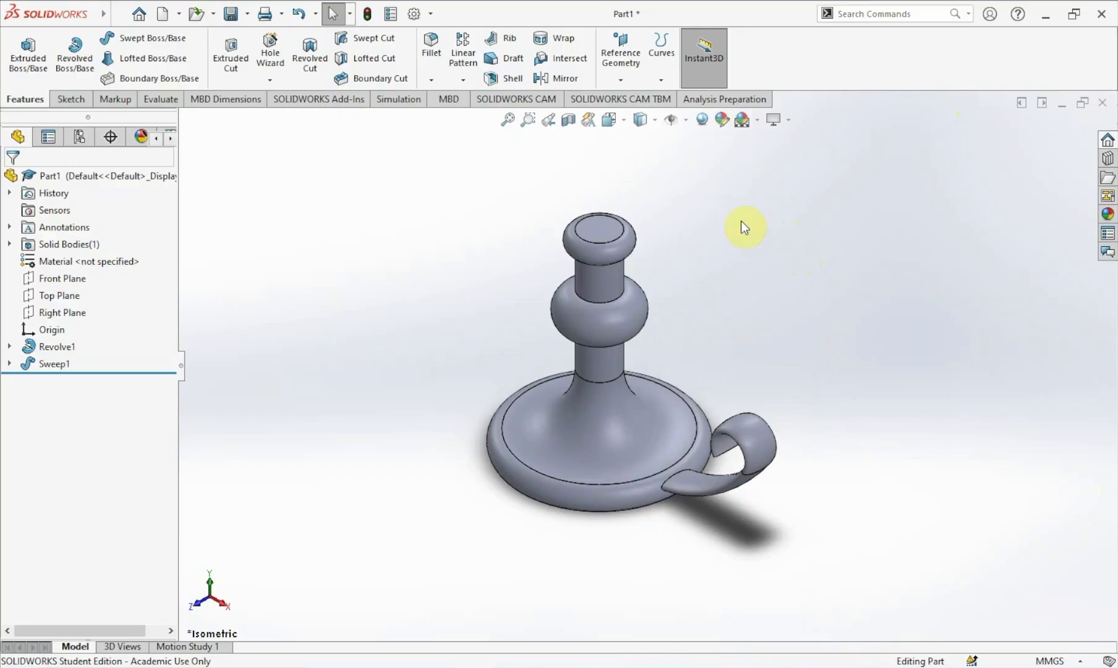
Open a sketch on the top face of the candle holder and draw a circle about 26 mm in diameter centred on the origin.
right_click(603, 223)
click(830, 232)
right_click(599, 225)
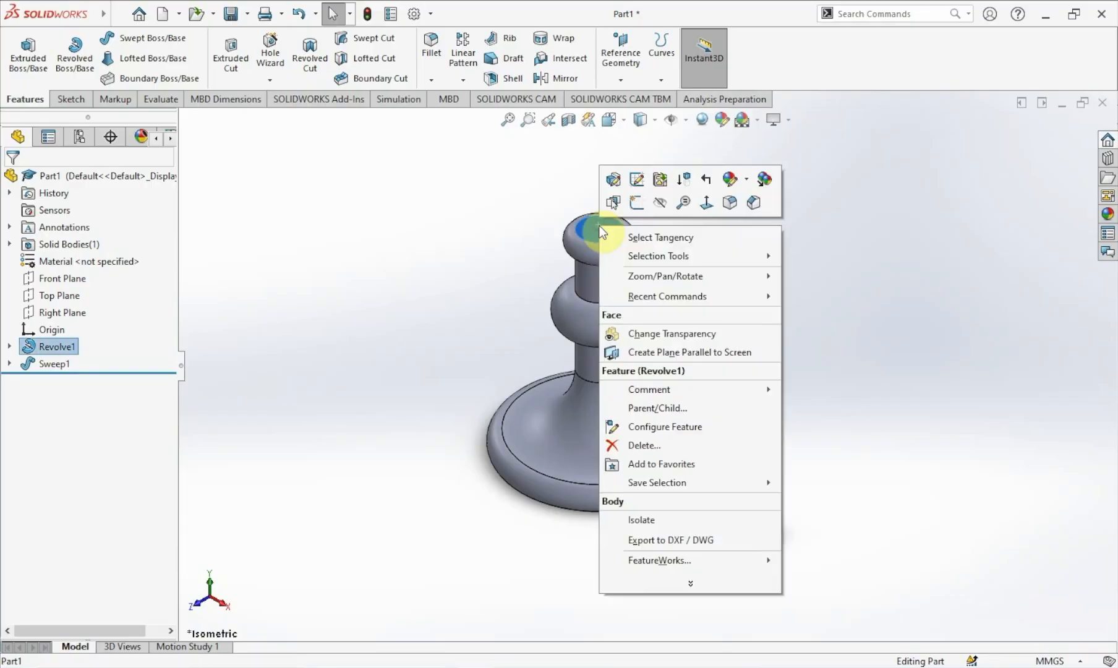
click(707, 201)
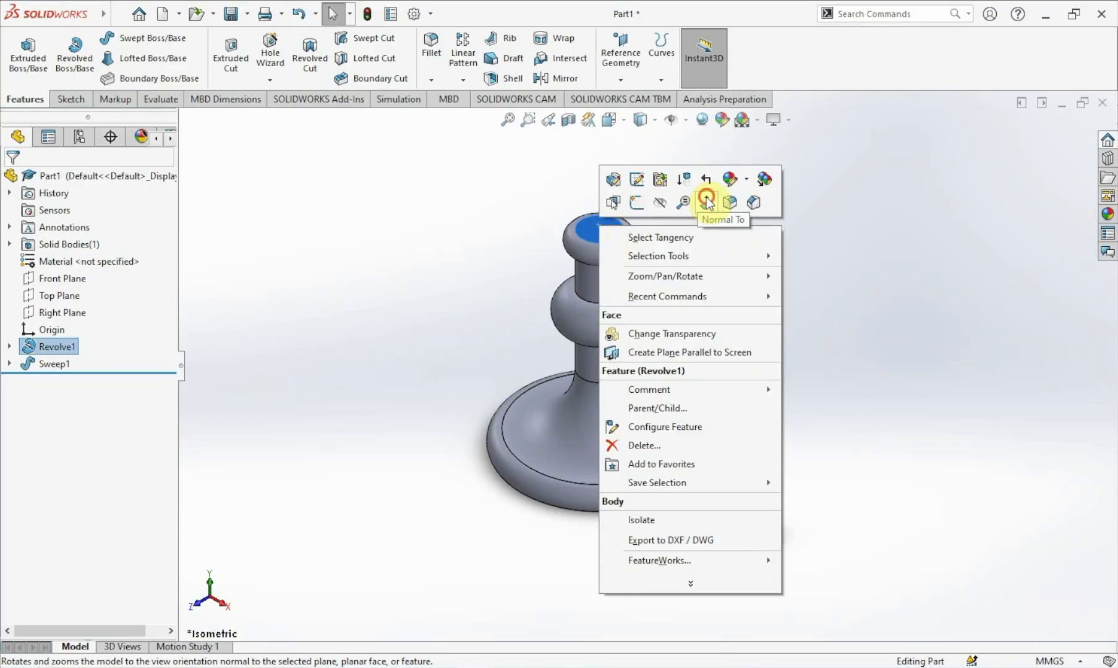
right_click(525, 354)
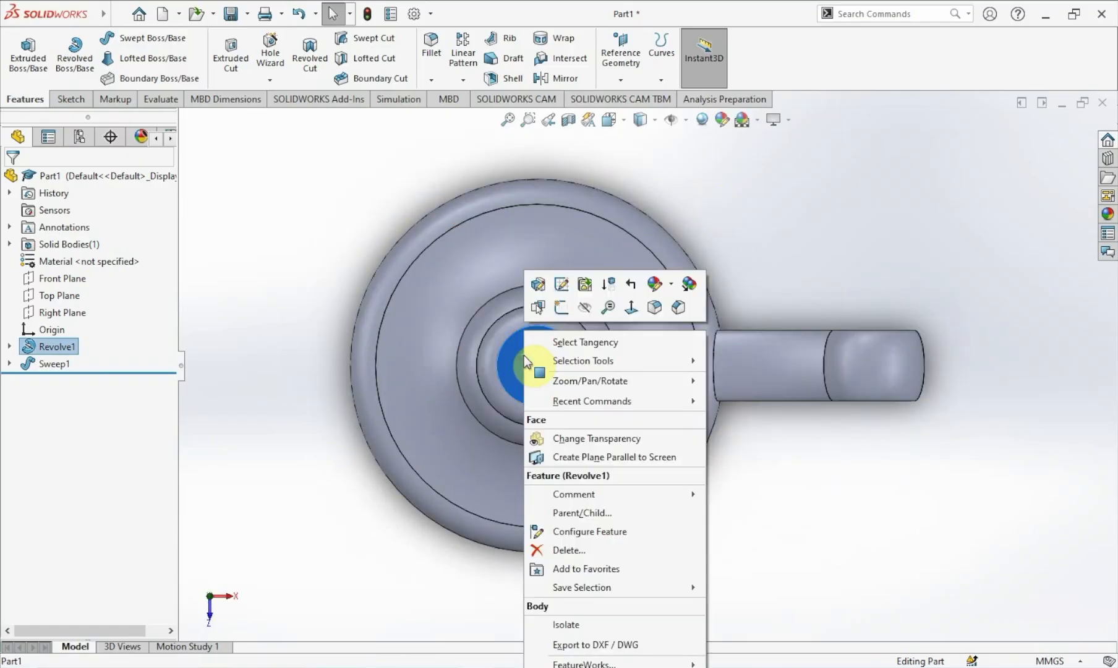
click(559, 306)
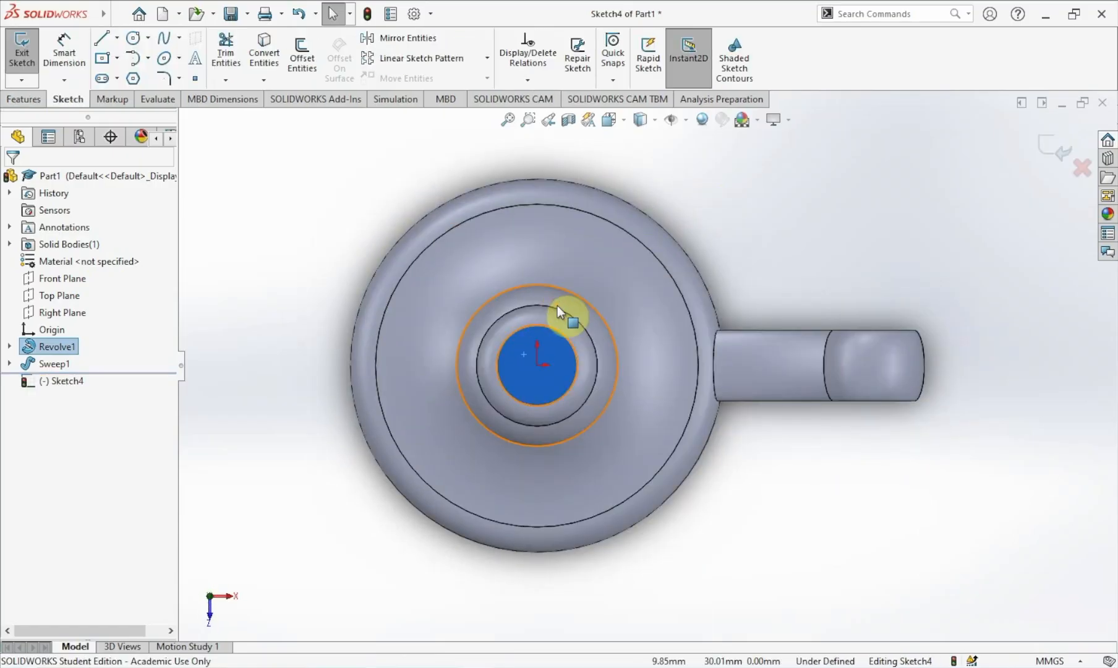
click(132, 39)
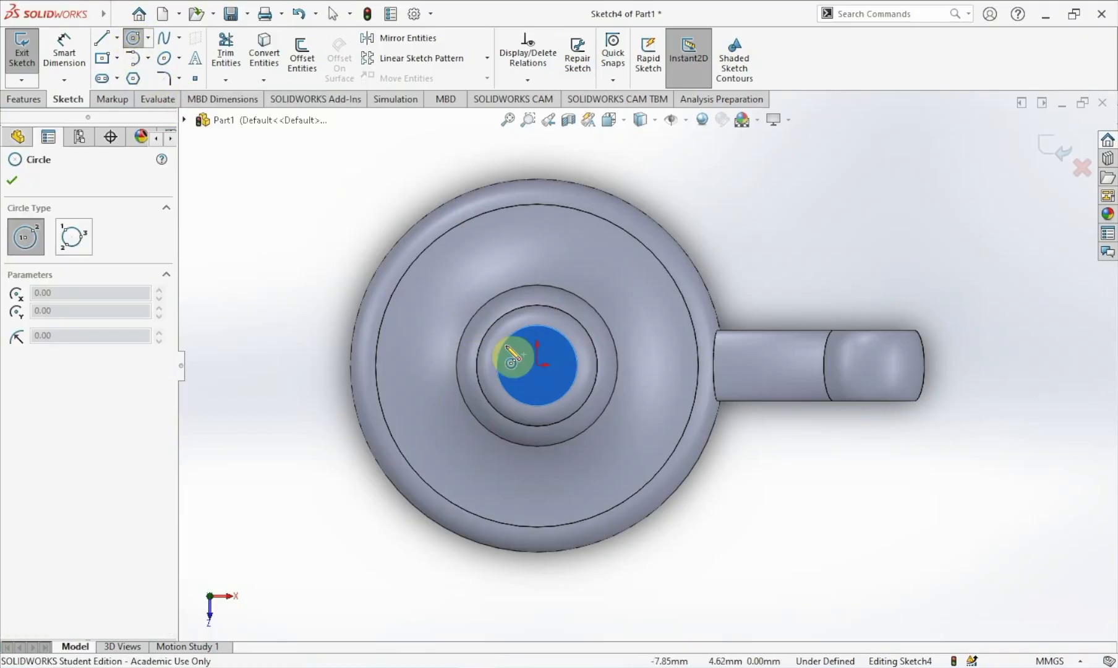
click(537, 365)
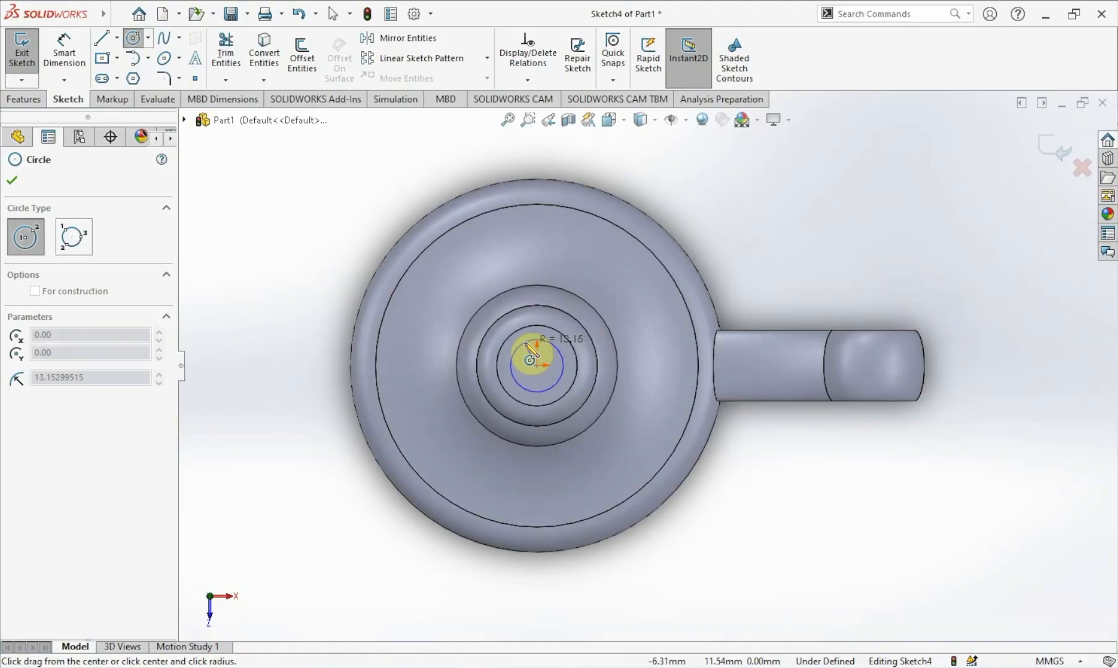
click(526, 342)
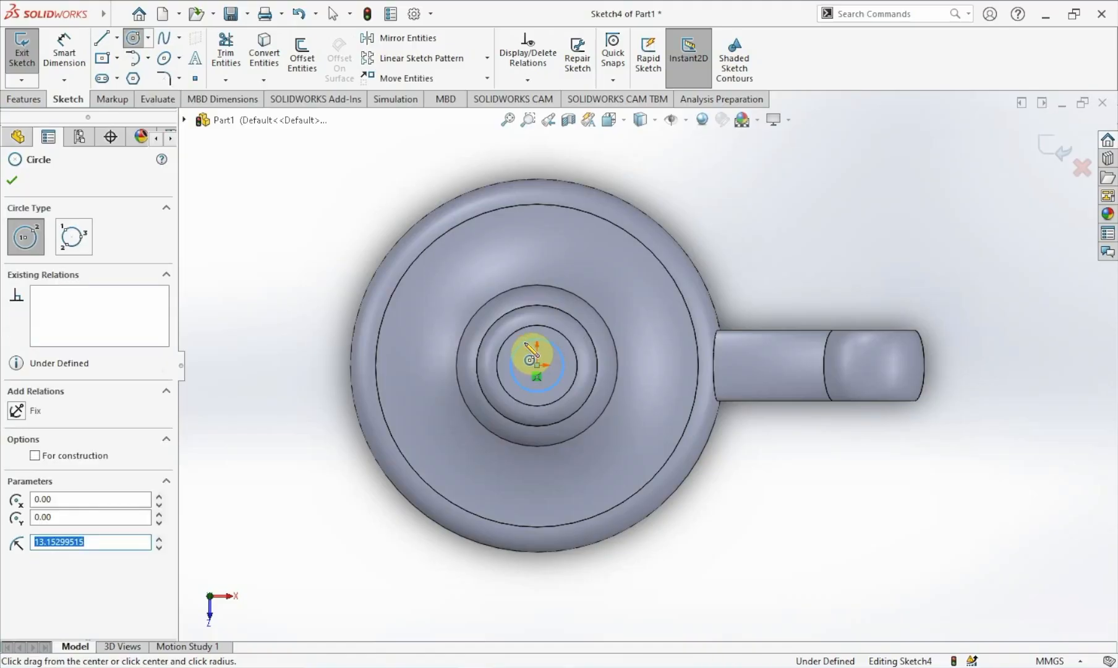
key(Escape)
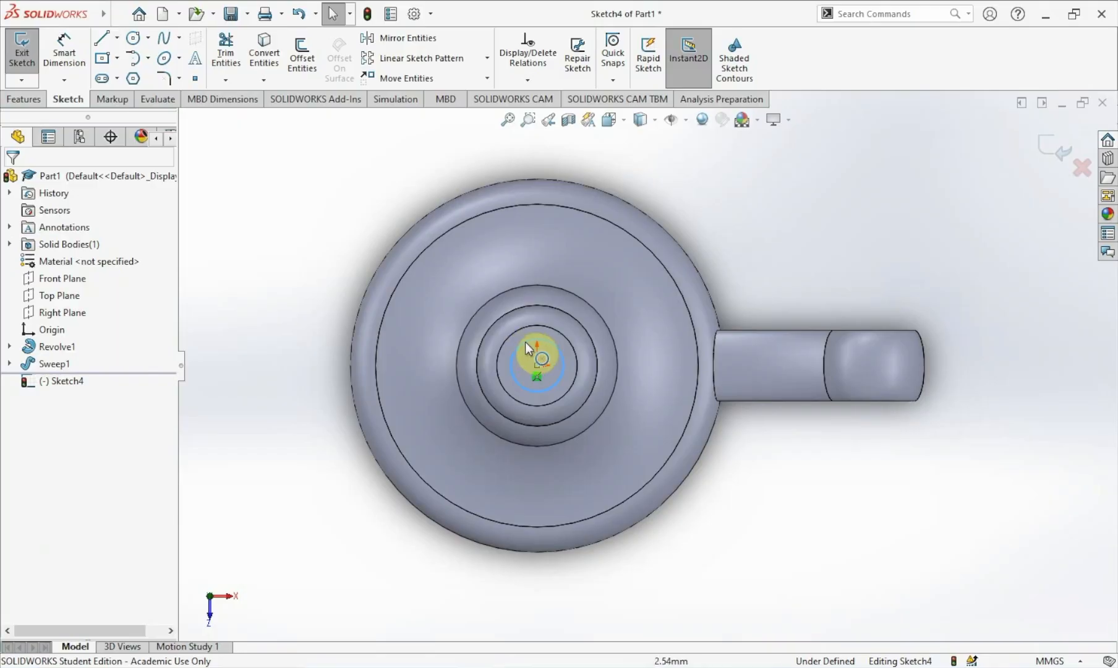
Dimension the circle's diameter and set it to 30 mm.
key(d)
click(525, 343)
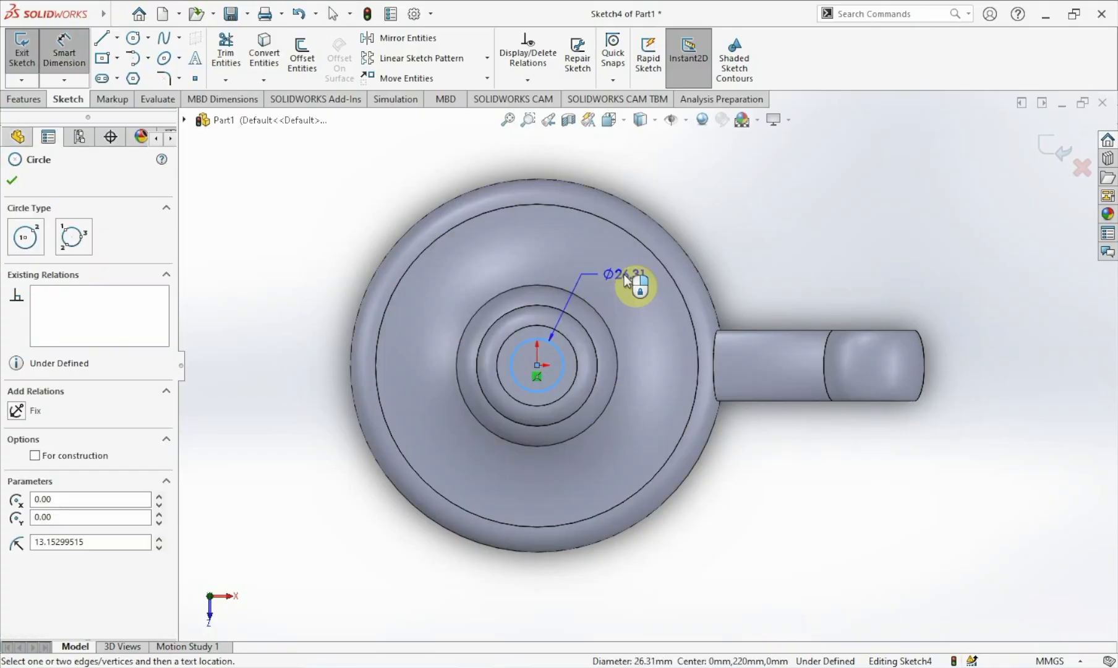
click(623, 274)
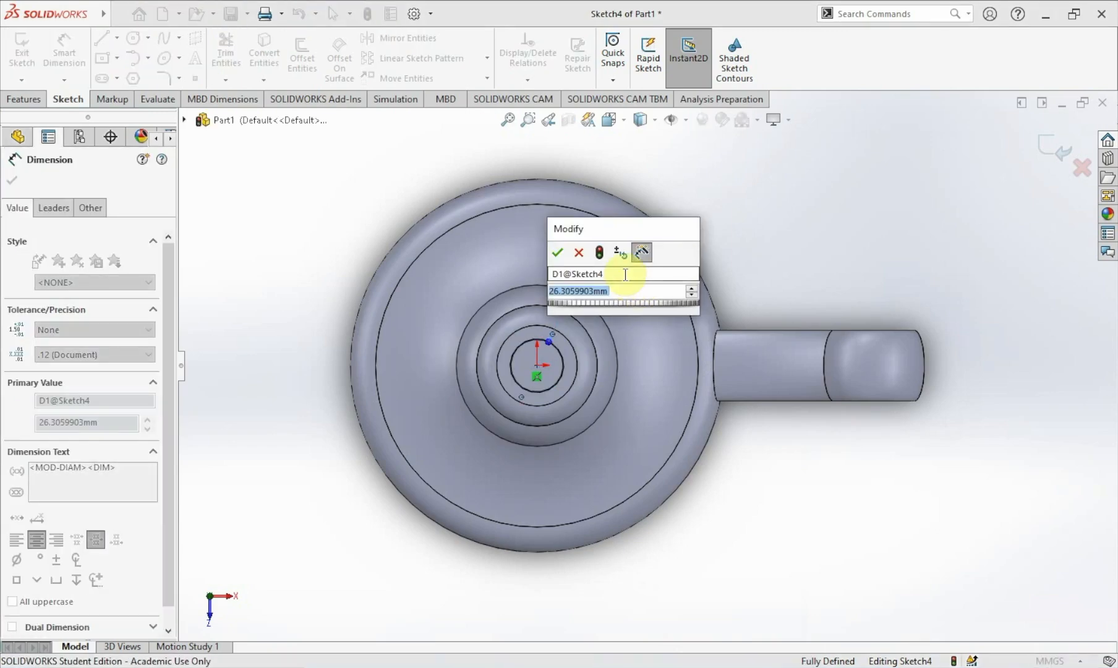
text(38)
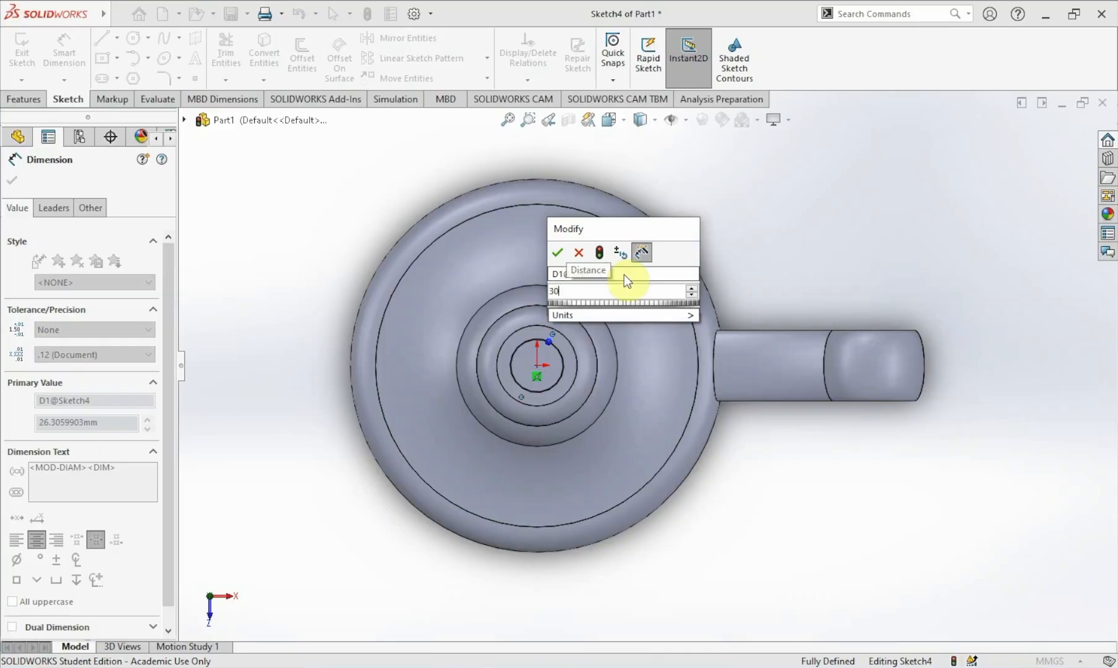
key(Return)
key(Escape)
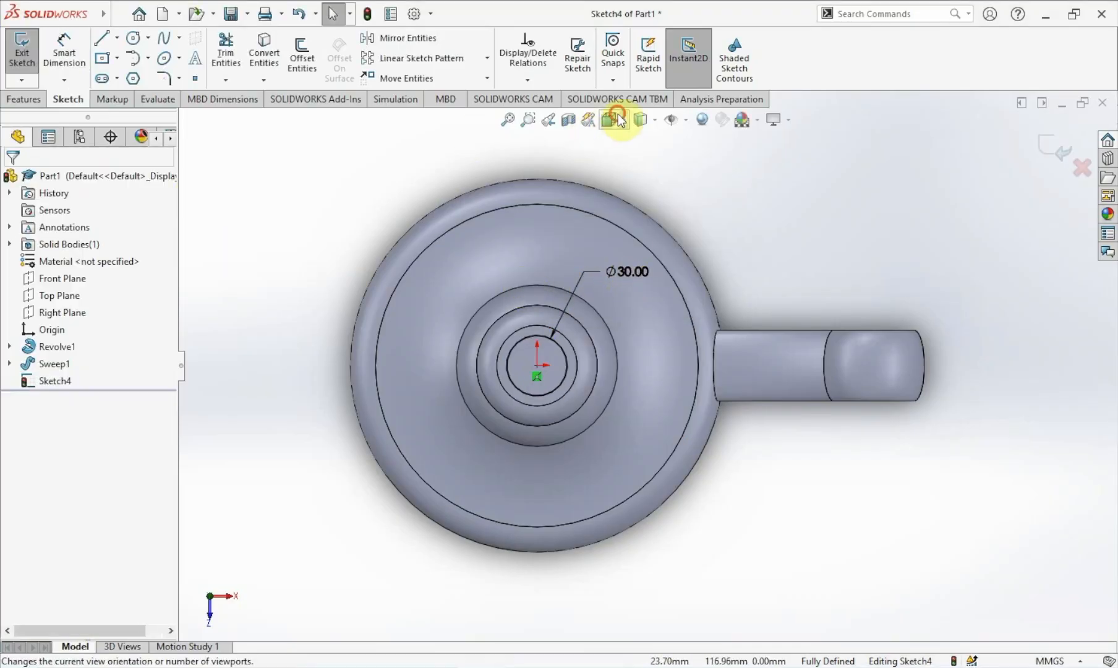
Cut-extrude the 30 mm circle blind 25 mm deep into the top of the candle holder.
key(ctrl+7)
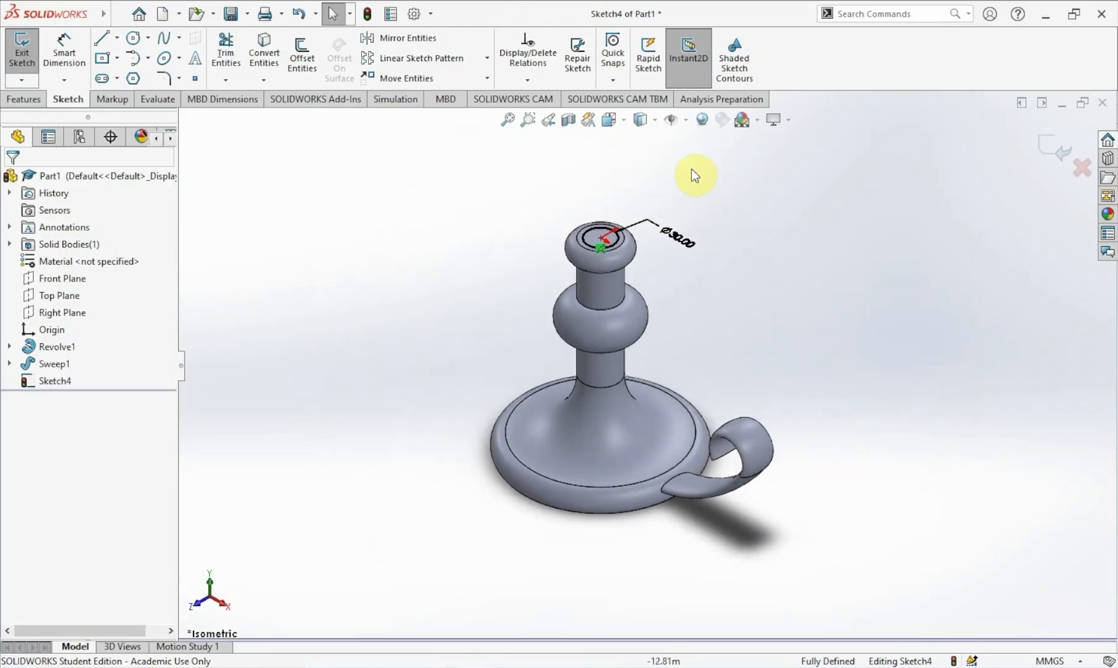
scroll(642, 254, down, 5)
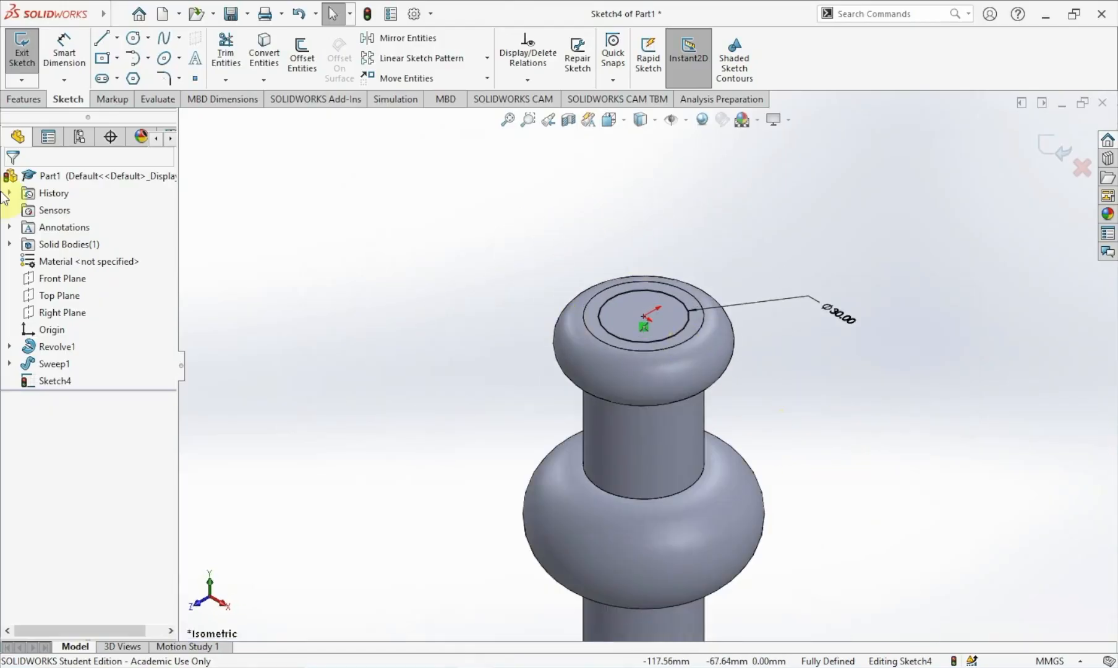
click(19, 101)
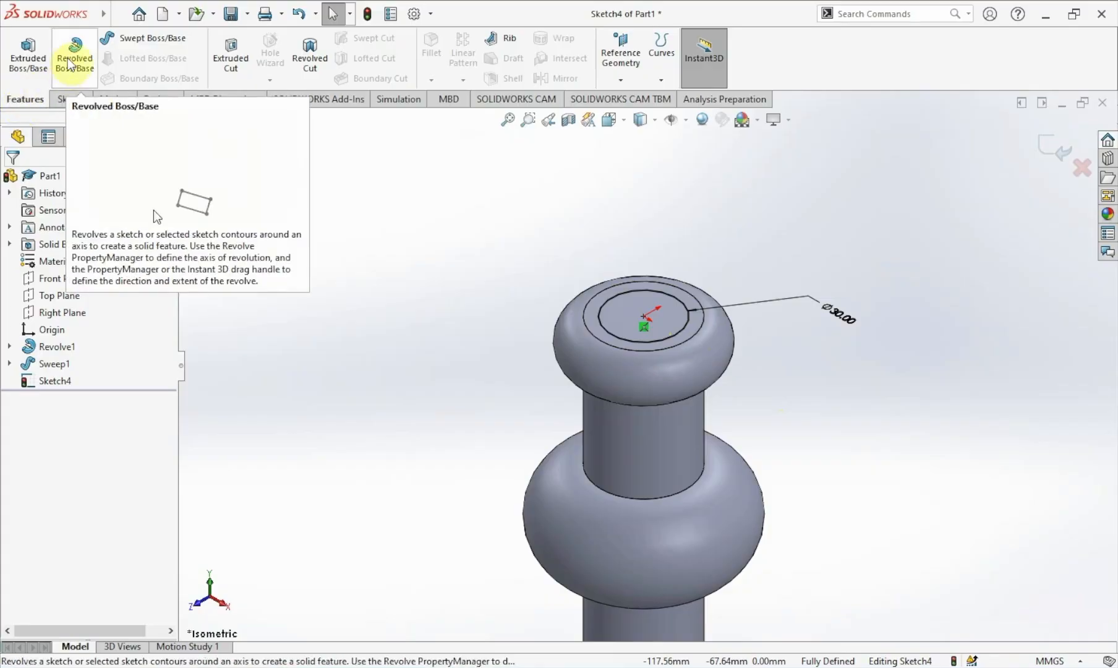
click(222, 50)
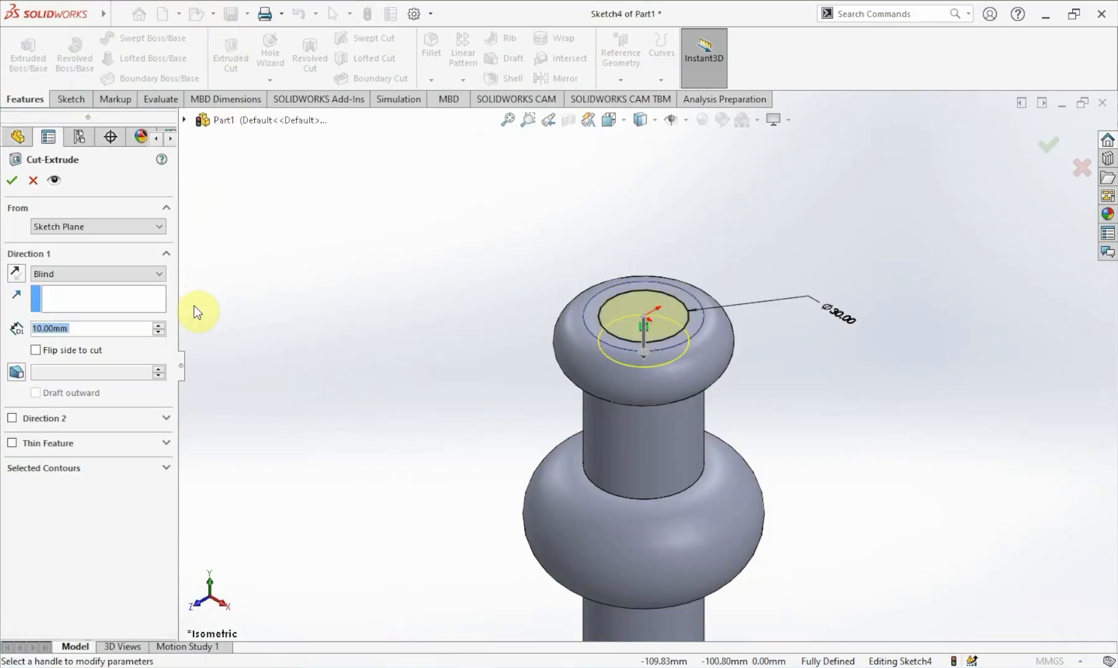
click(123, 272)
click(123, 272)
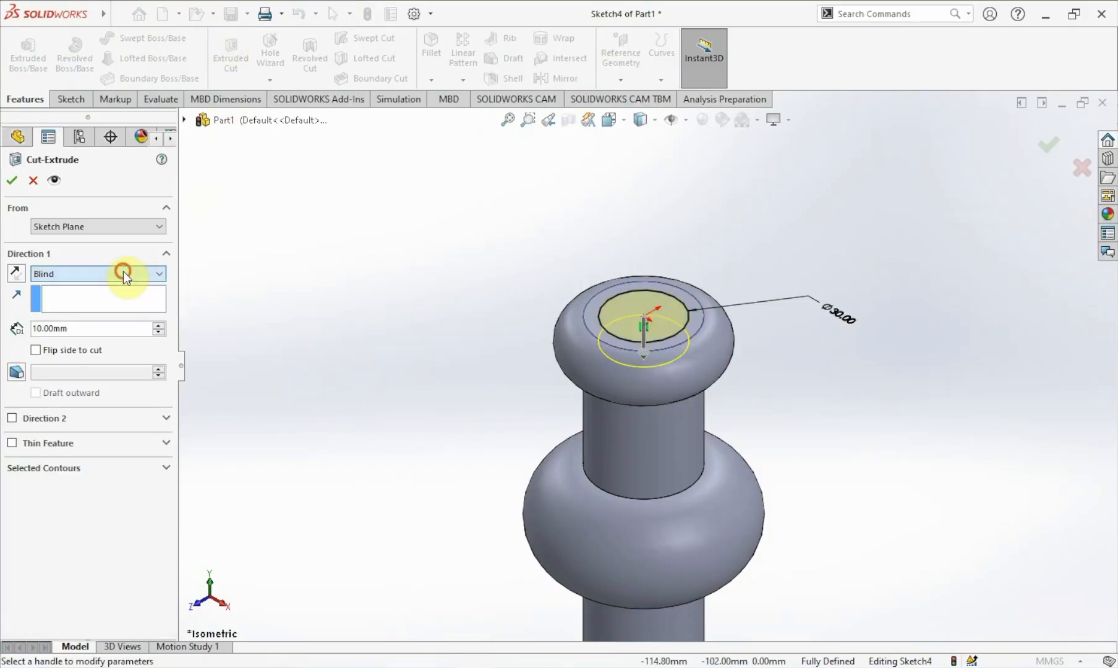
click(94, 328)
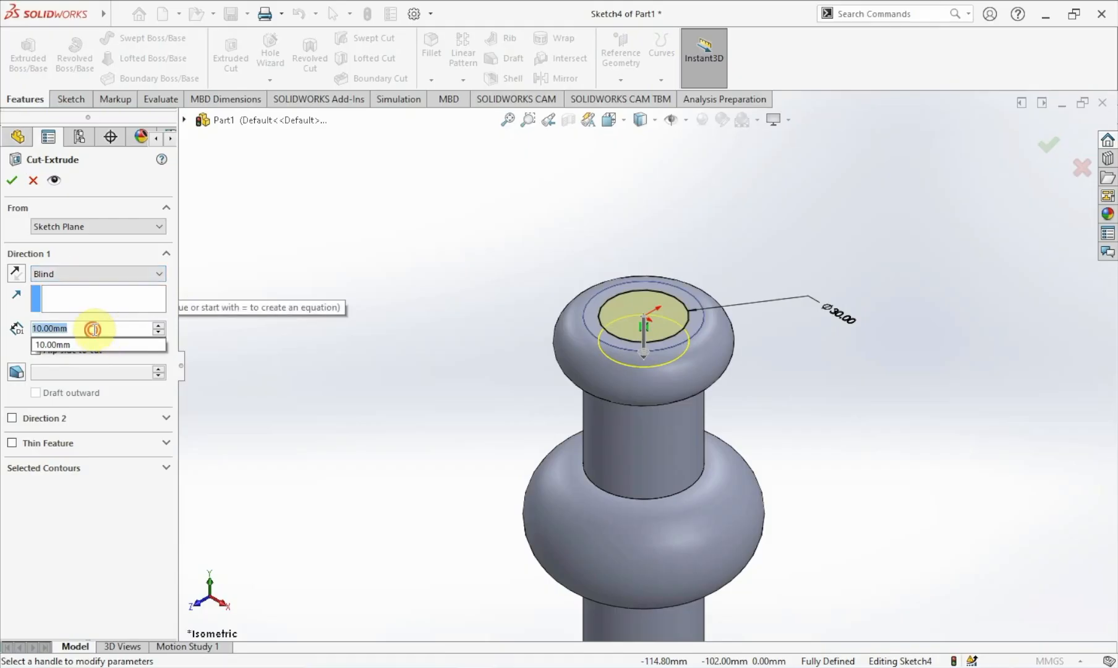
text(25)
click(257, 363)
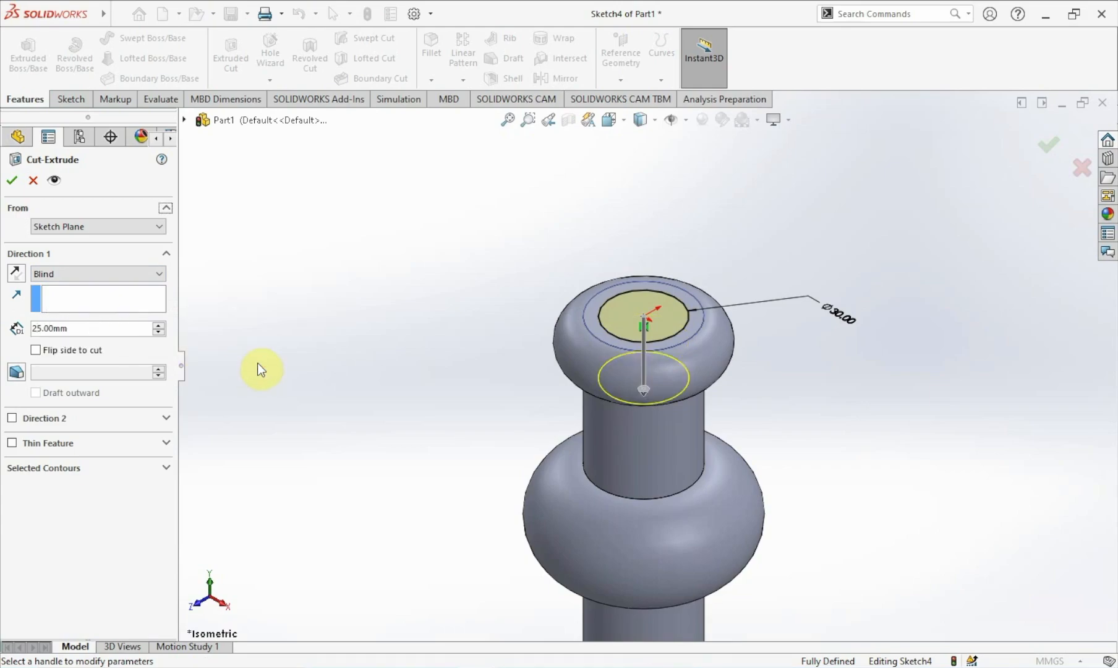
click(12, 181)
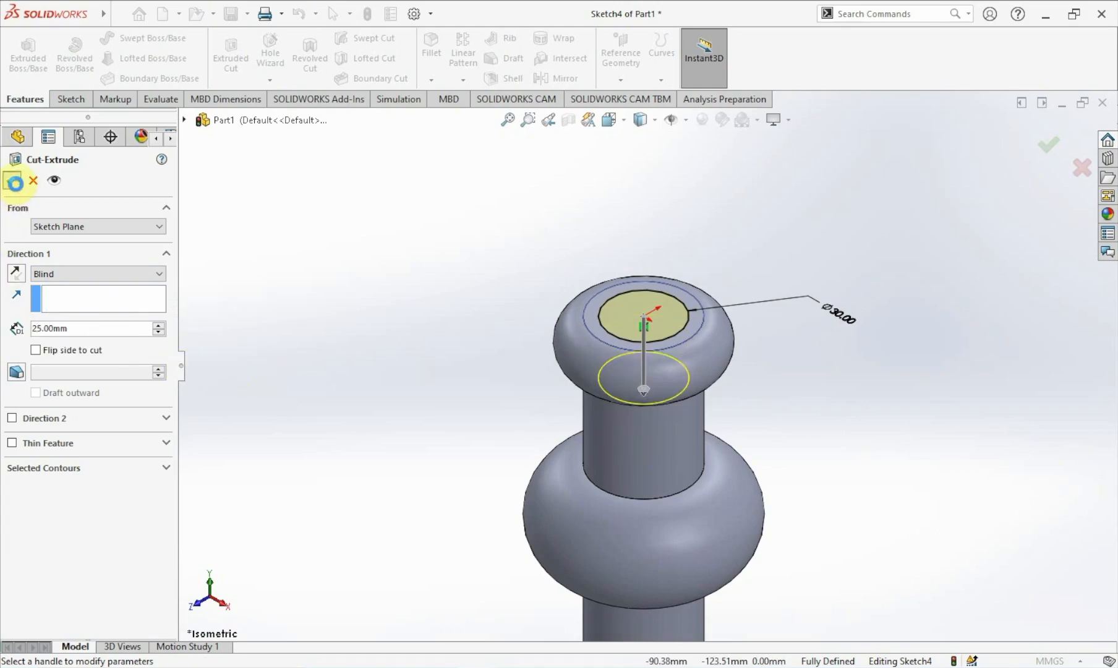
Orbit to inspect the cut candle socket, then return to the isometric view.
click(424, 339)
middle_drag(426, 341, 466, 371)
click(611, 121)
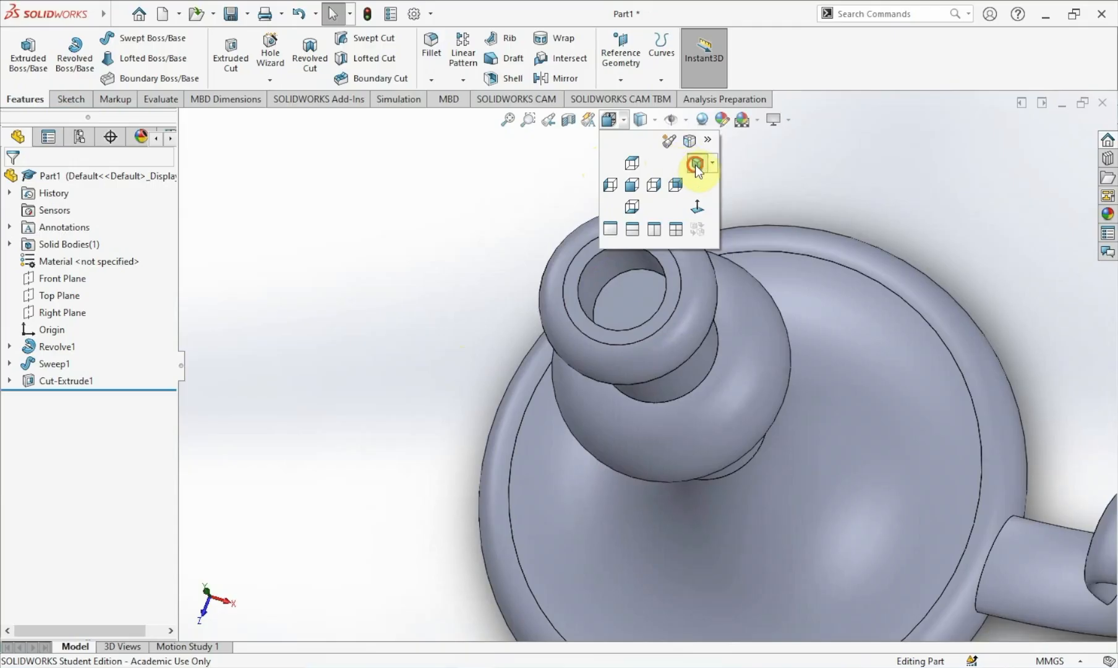
click(698, 164)
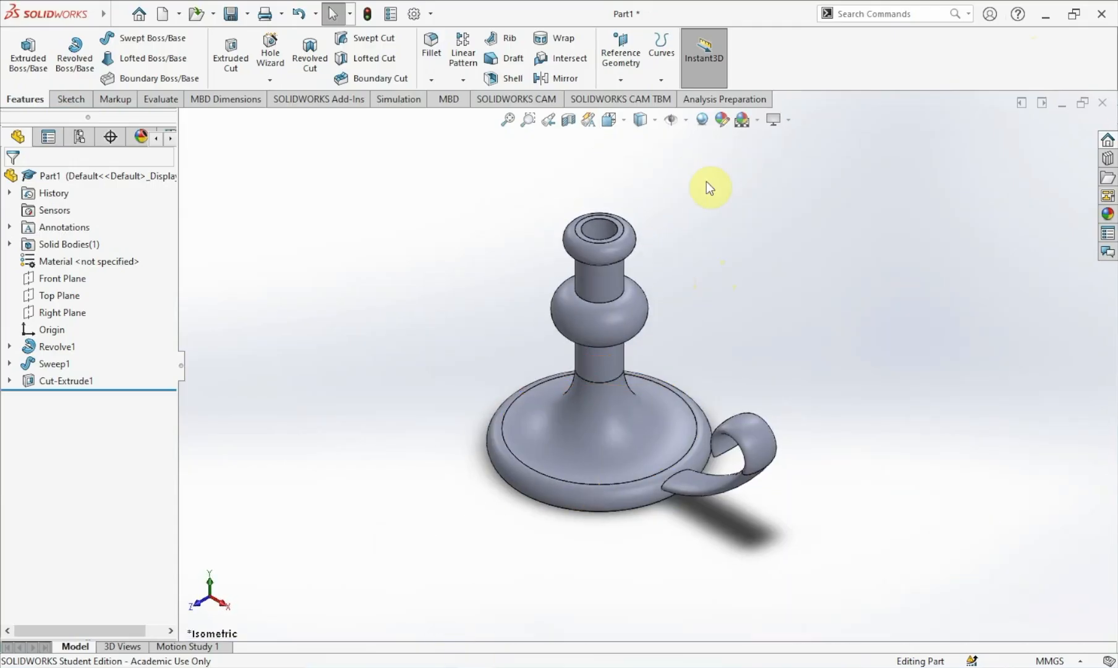
Apply a pale yellow colour appearance to the whole part.
click(722, 120)
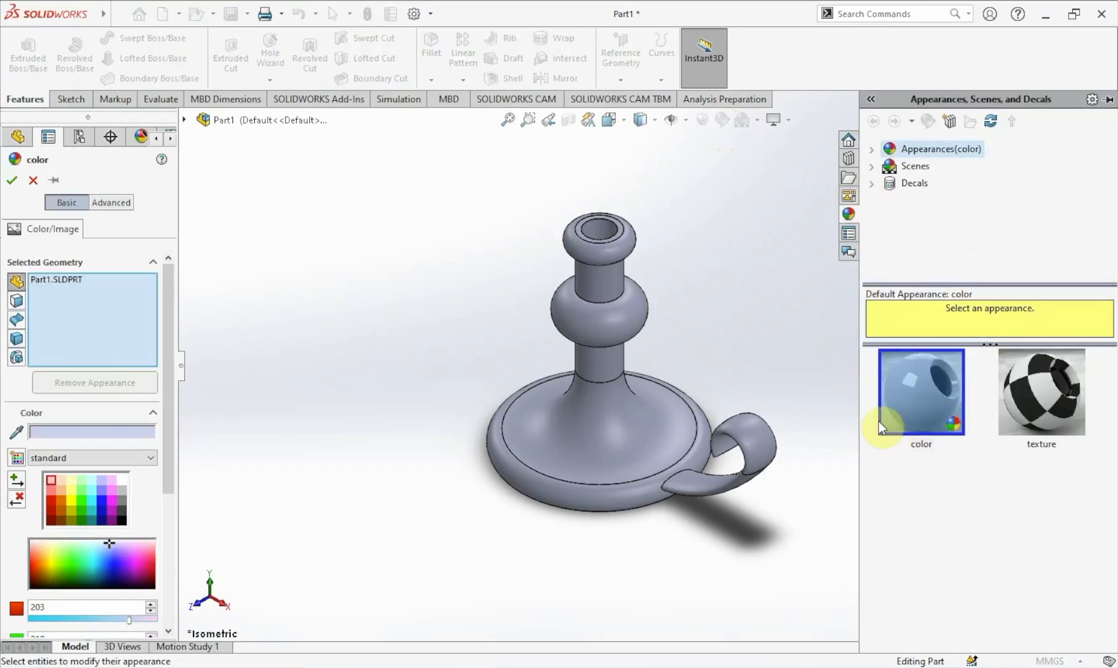
click(74, 500)
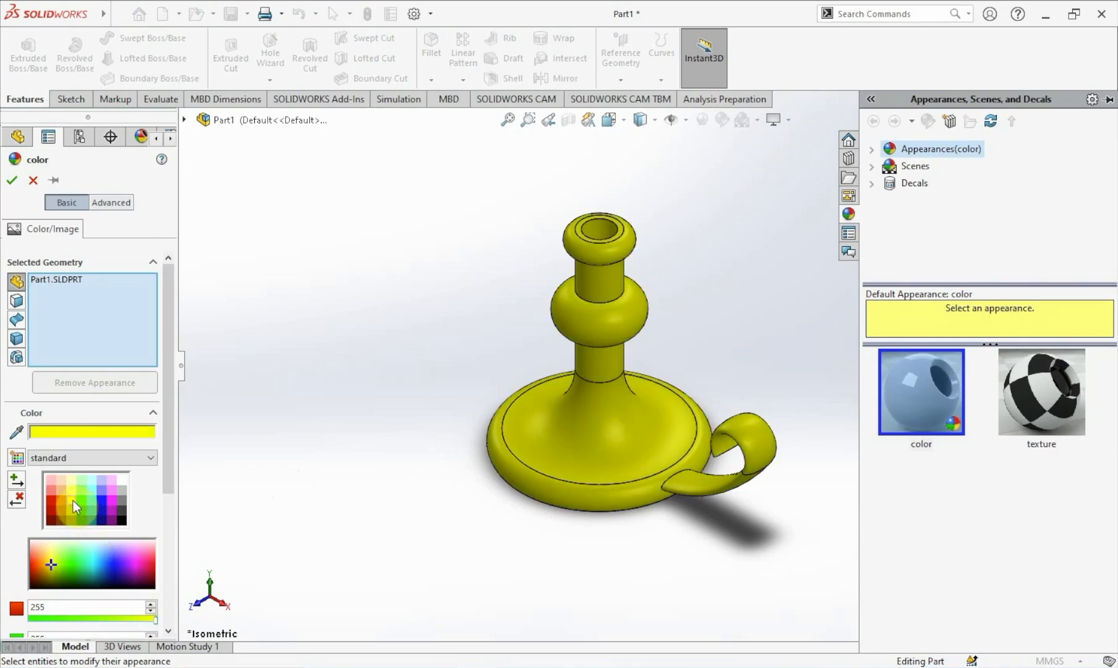
click(72, 493)
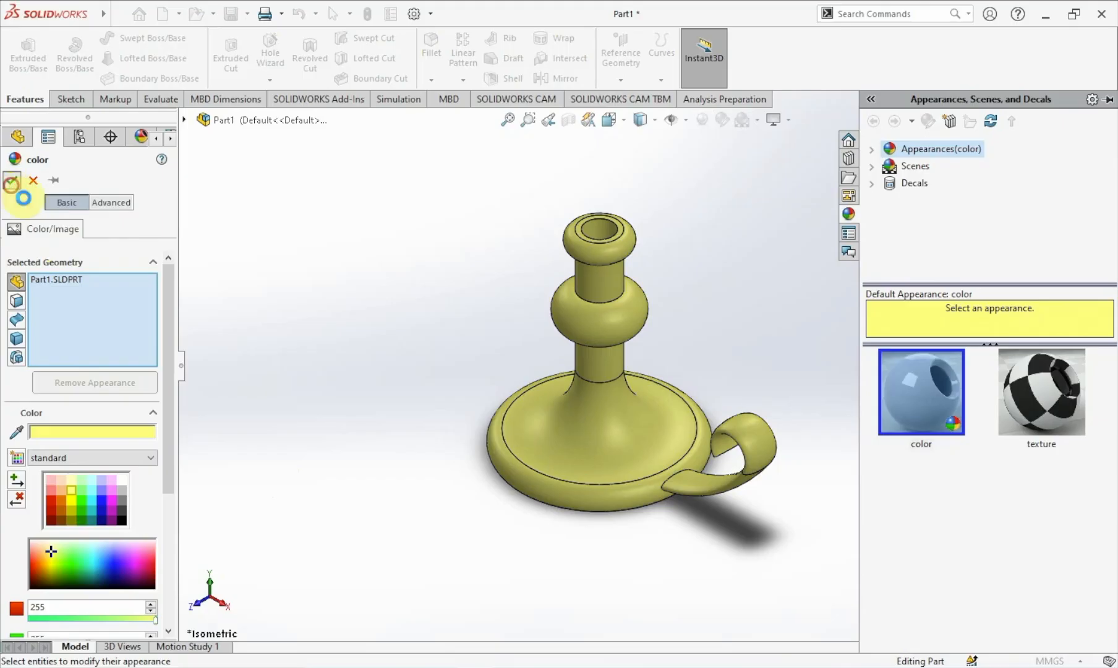
click(12, 180)
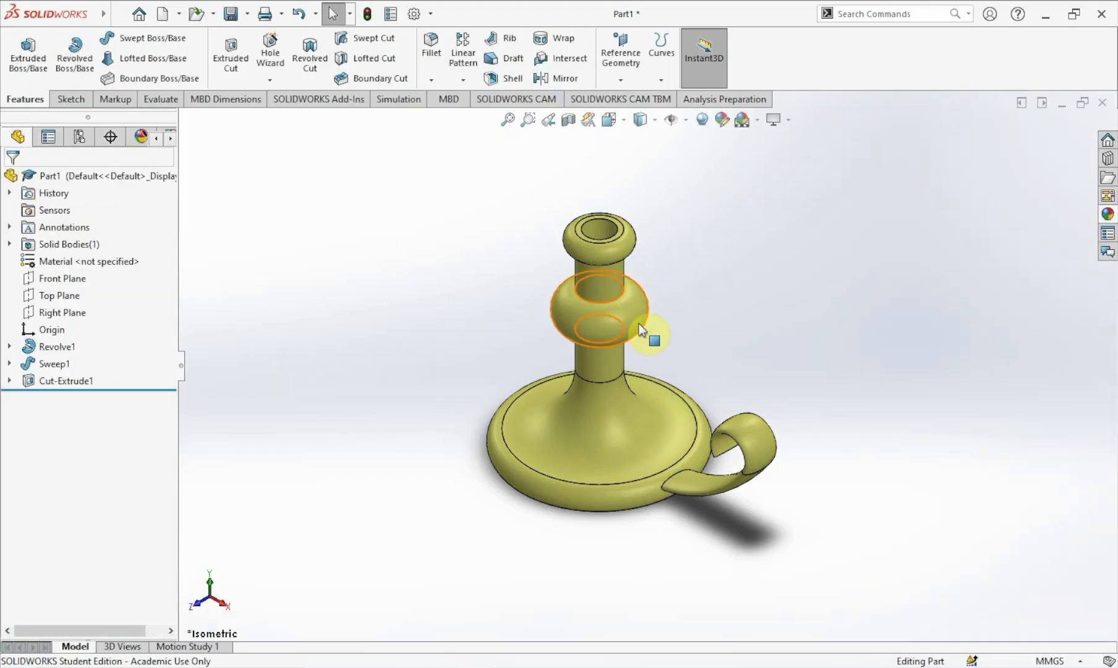
Orbit around the coloured candle holder, return to the isometric view and zoom to inspect it.
middle_drag(638, 324, 301, 509)
middle_drag(384, 419, 477, 457)
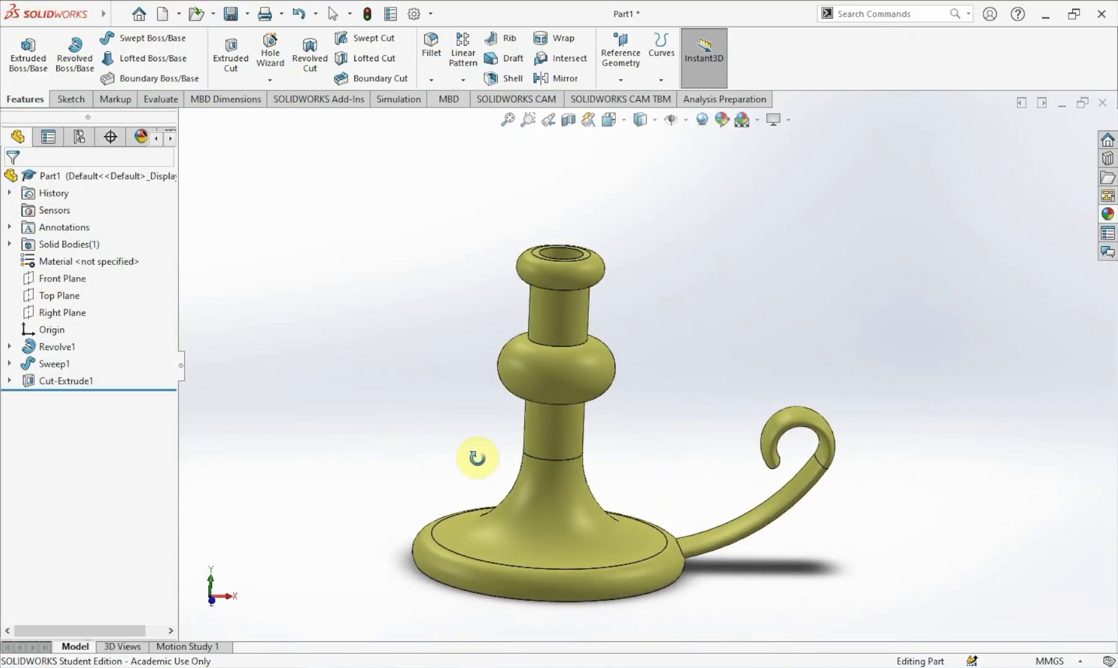
click(624, 124)
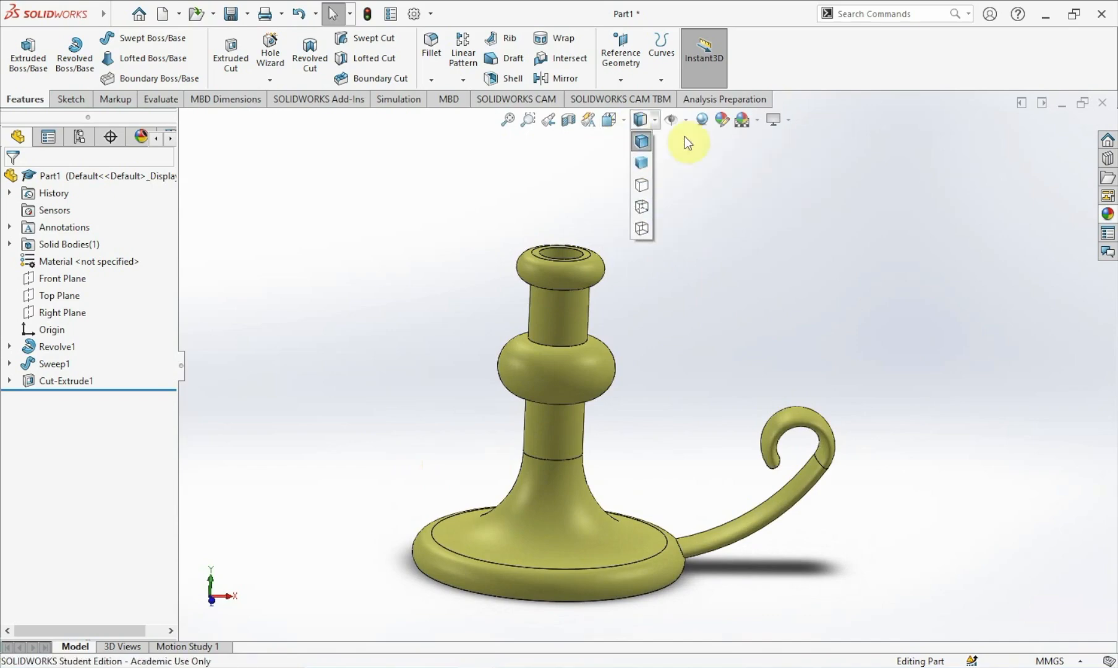
click(698, 163)
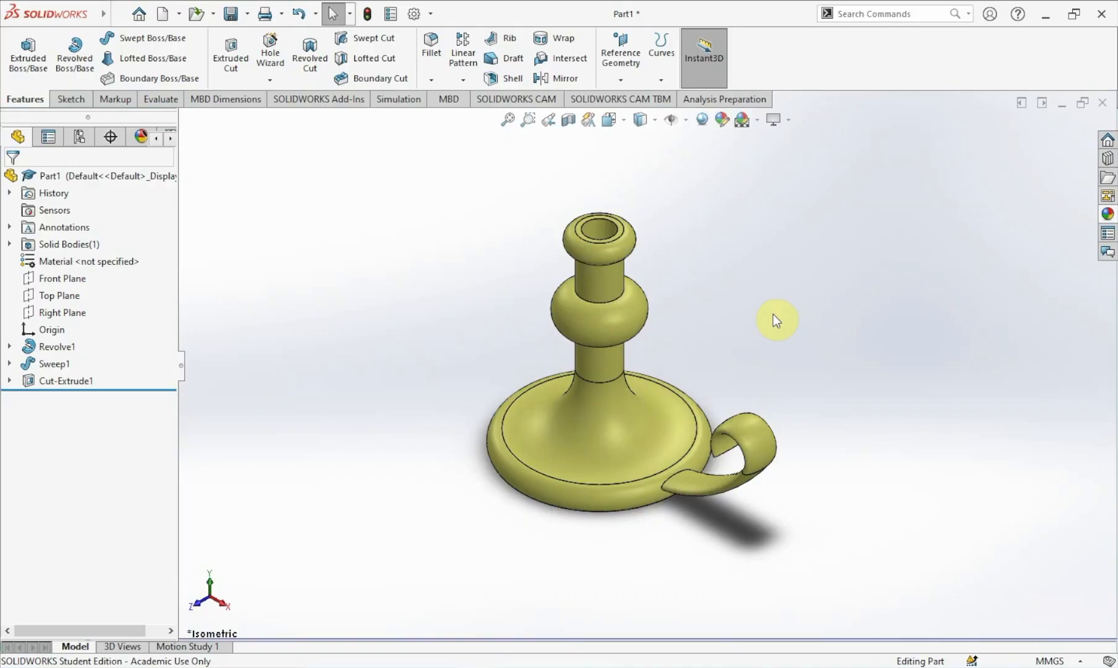
scroll(772, 315, down, 2)
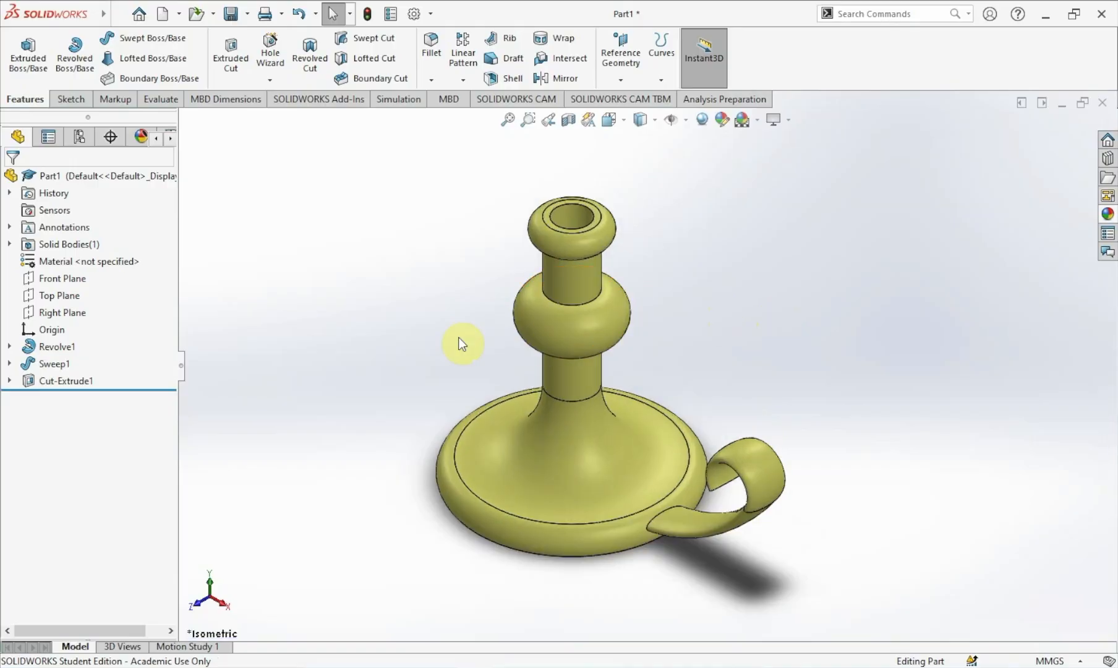
scroll(445, 344, down, 1)
scroll(428, 338, up, 1)
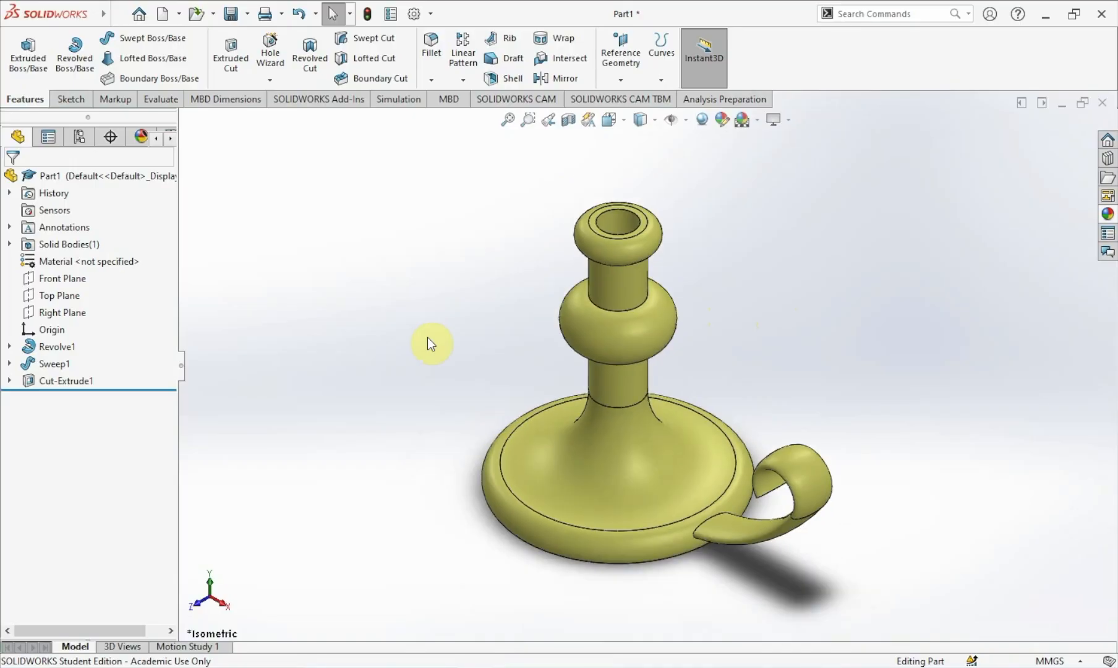